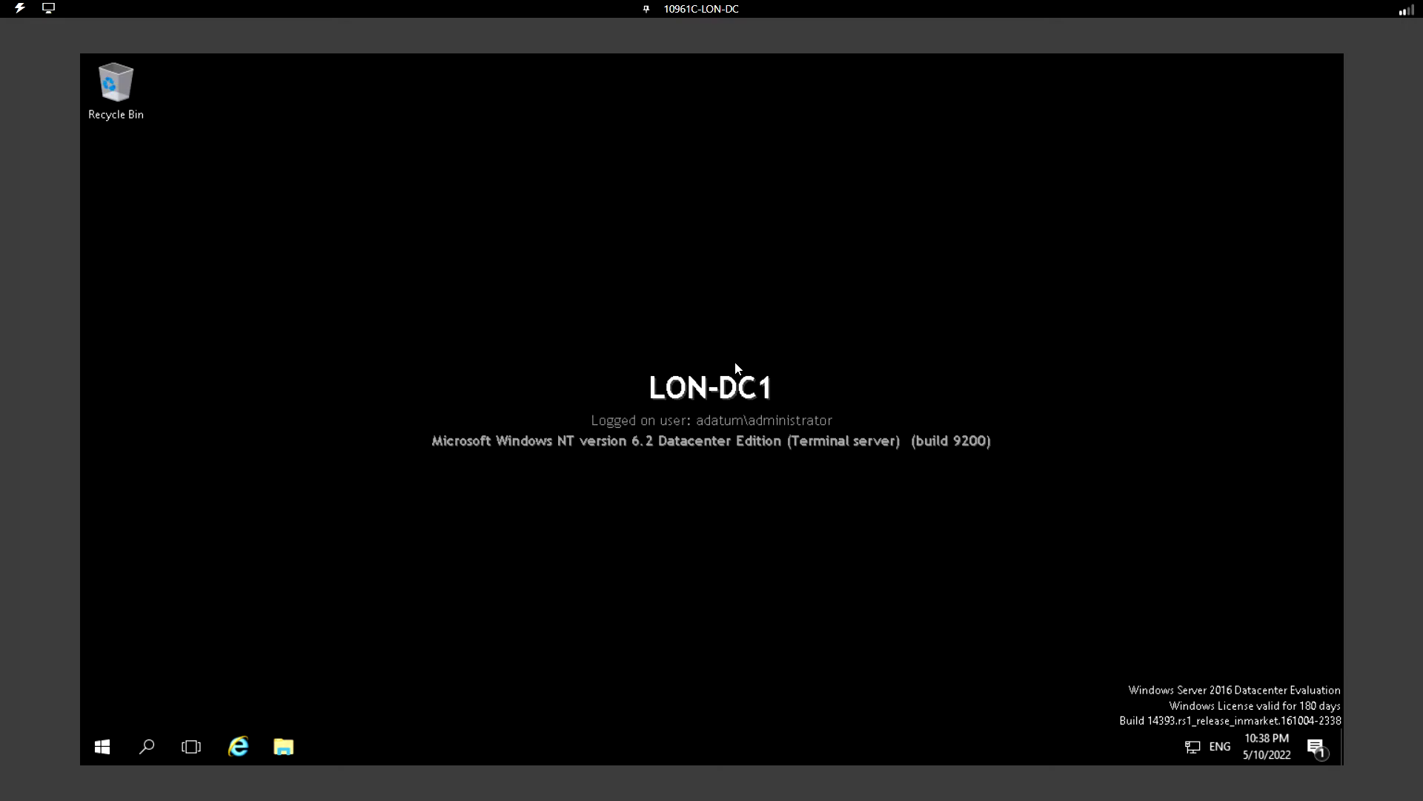
Open Active Directory Users and Computers in a maximized window and expand the Adatum.com domain.
{"action": "left_click", "coordinate": [104, 745]}
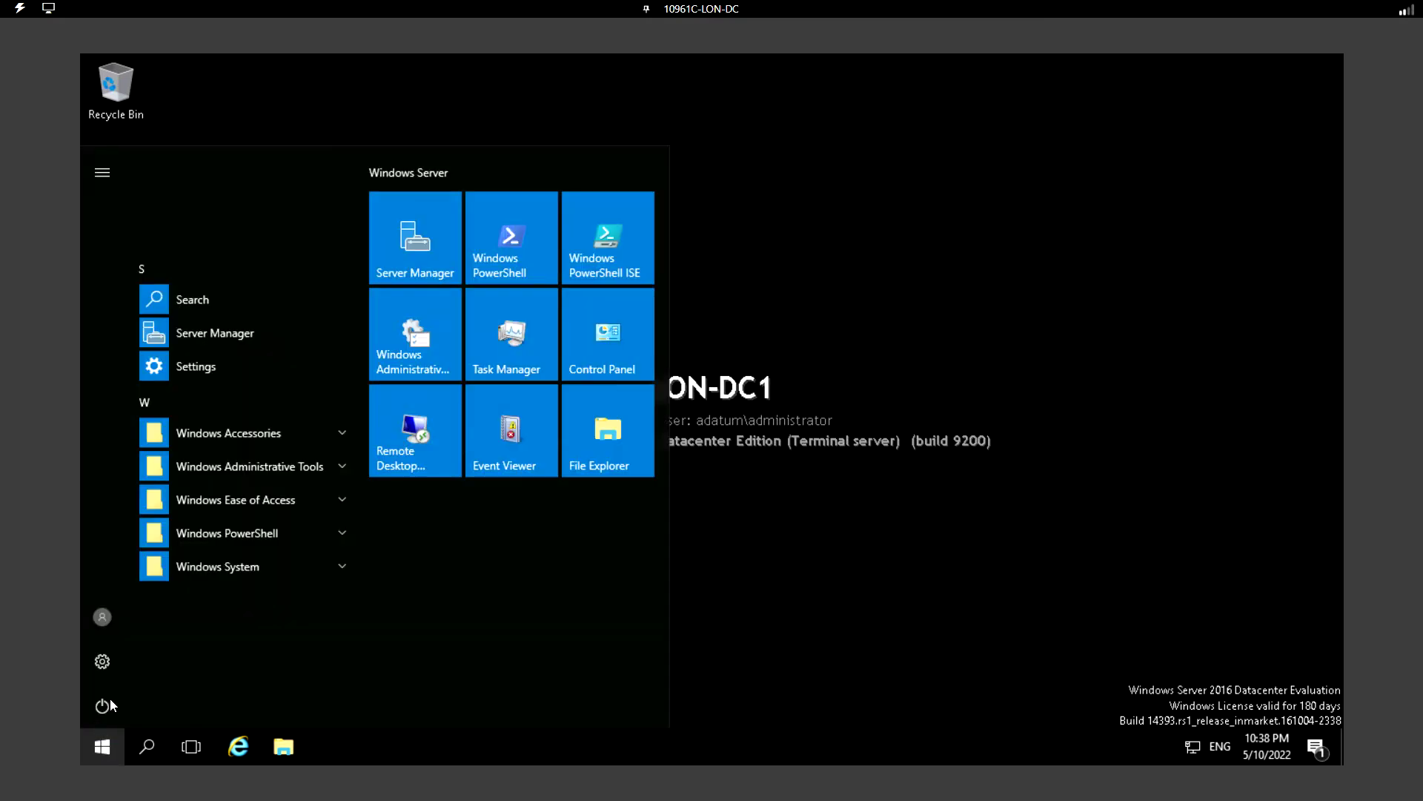
{"action": "left_click", "coordinate": [252, 465]}
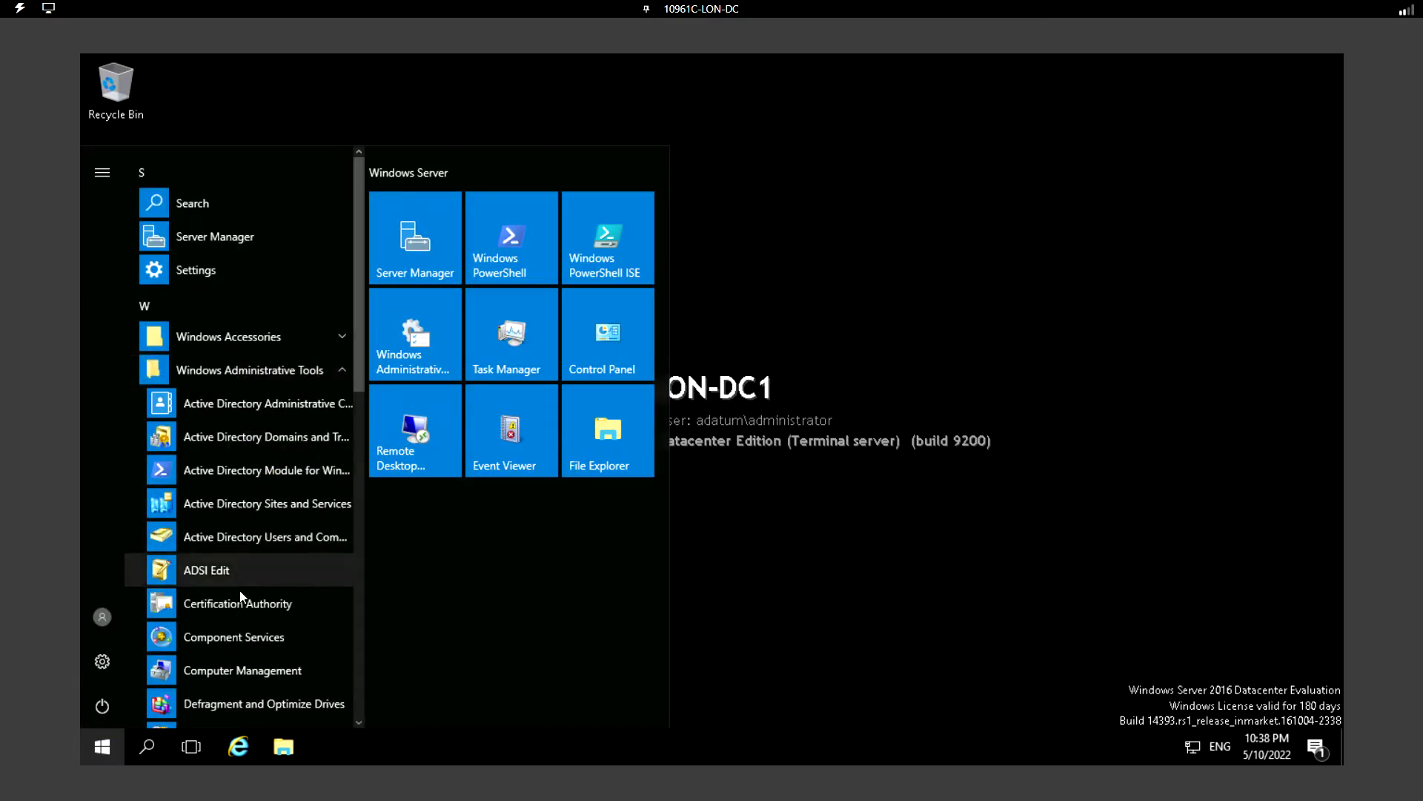
{"action": "left_click", "coordinate": [259, 543]}
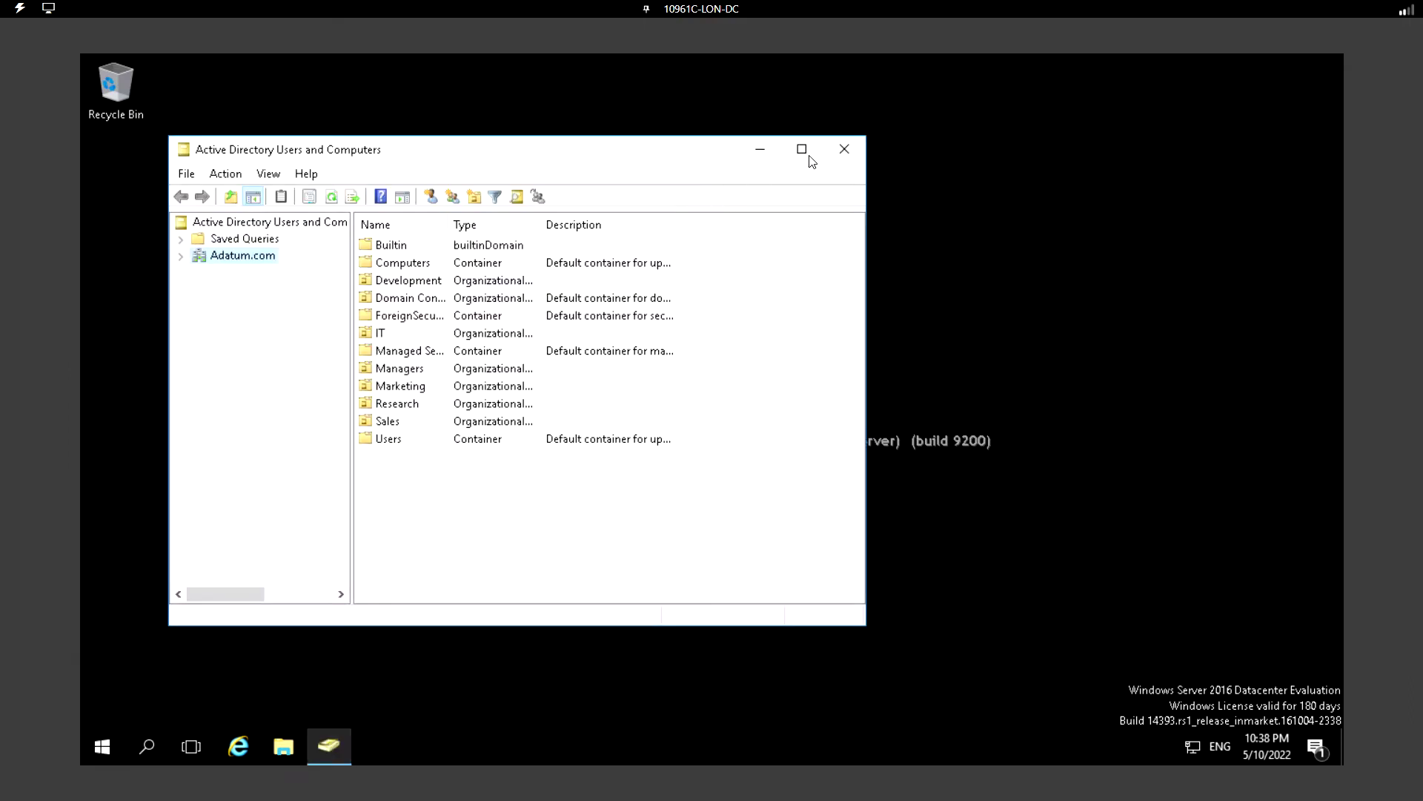
{"action": "left_click", "coordinate": [802, 149]}
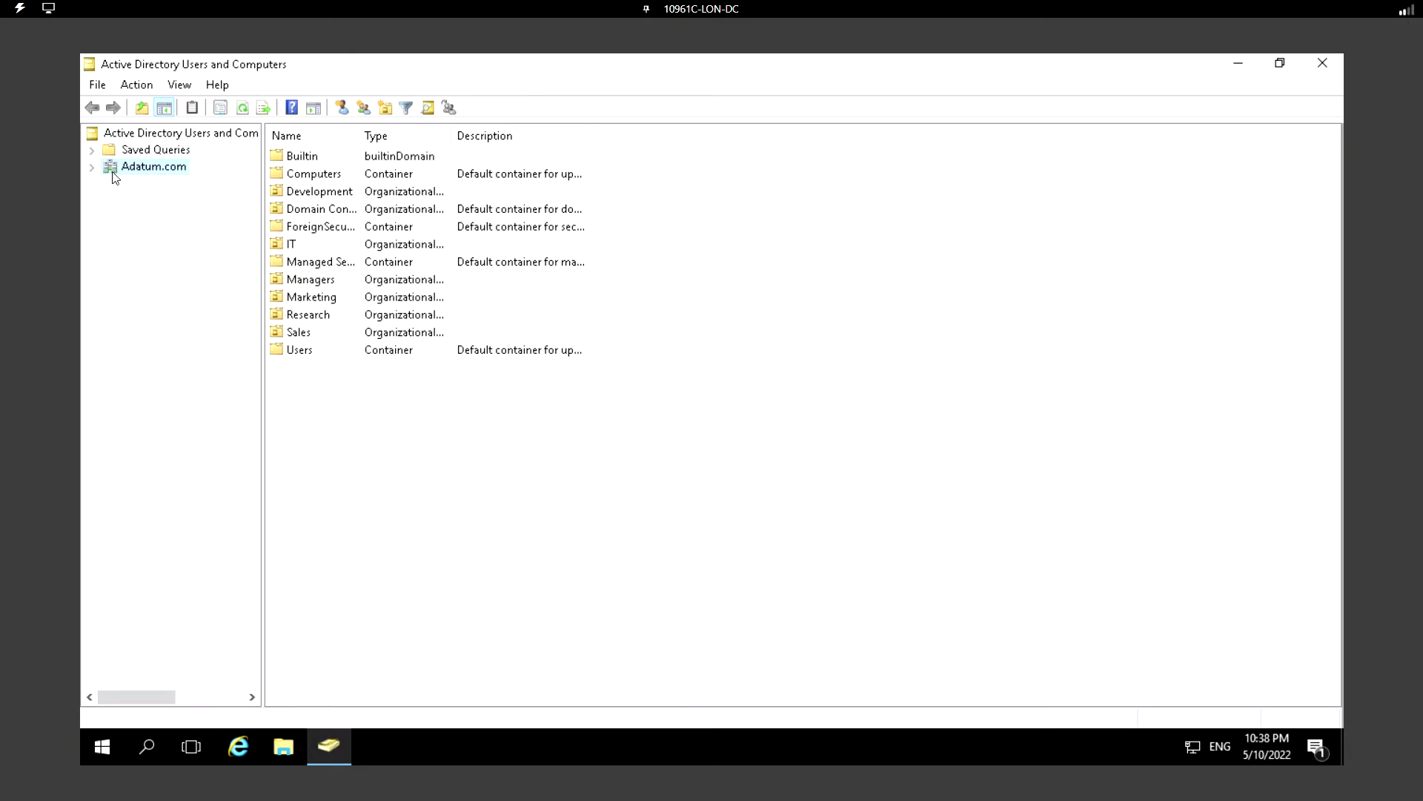
{"action": "left_click", "coordinate": [92, 167]}
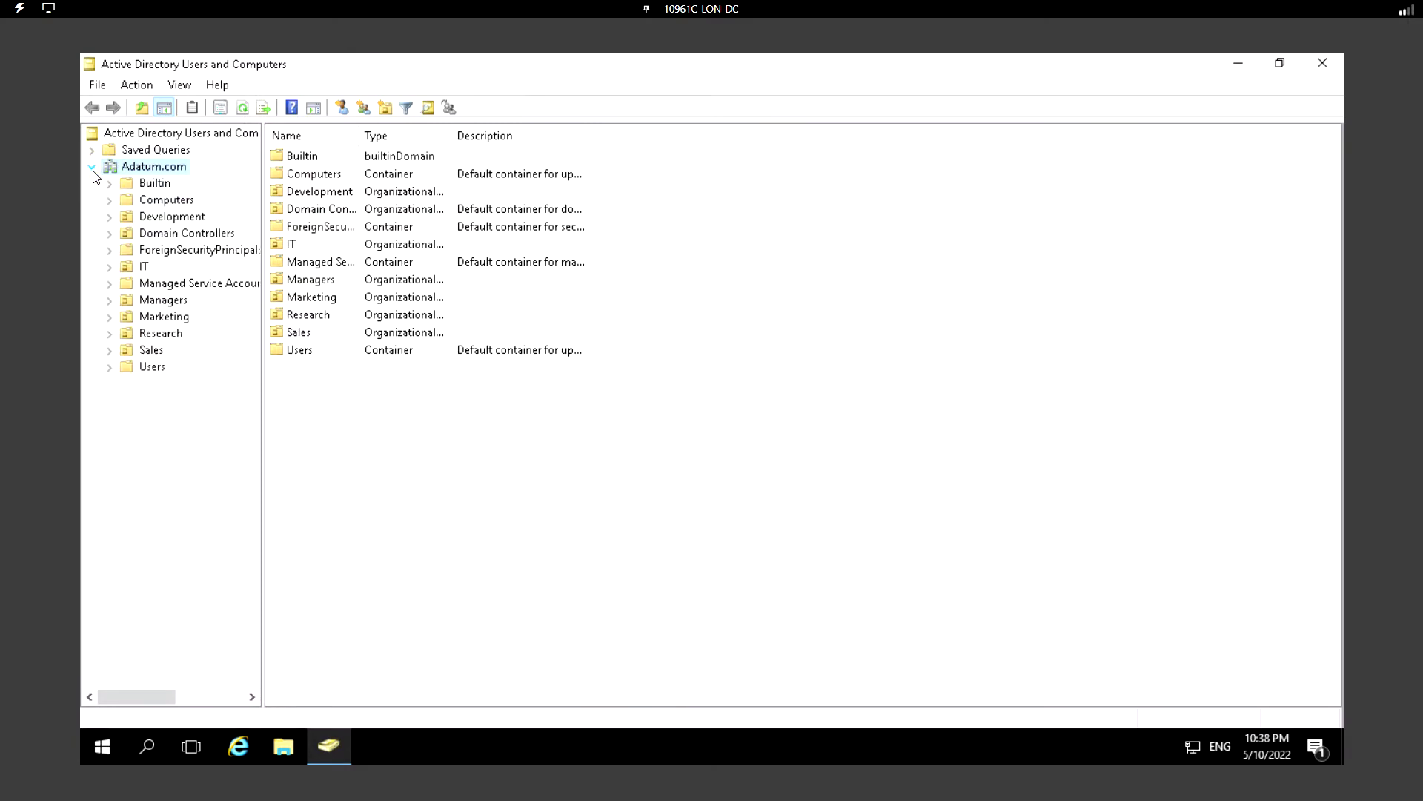
Examine the security groups in the Builtin container, with the Name column widened to fit the full group names.
{"action": "left_click", "coordinate": [141, 184]}
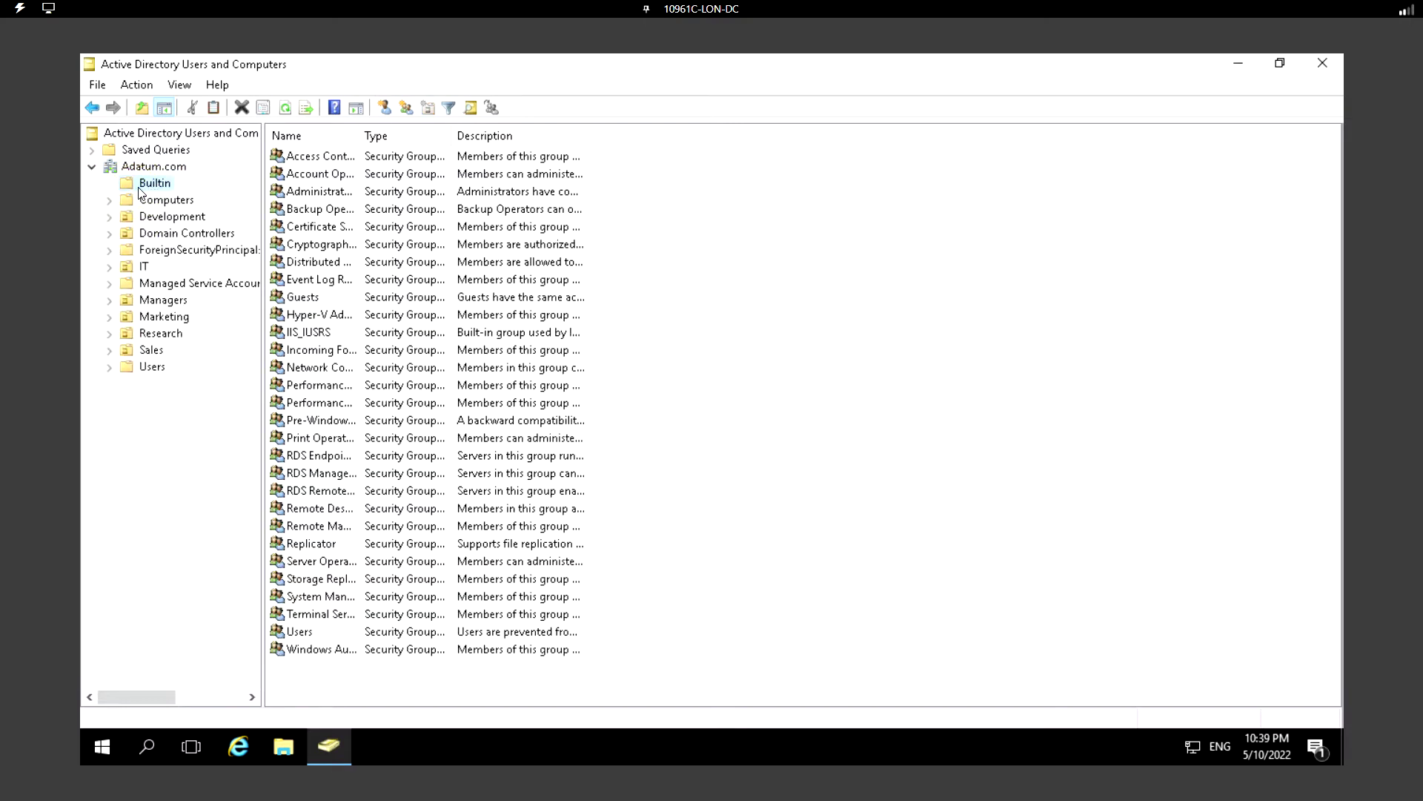
{"action": "double_click", "coordinate": [362, 136]}
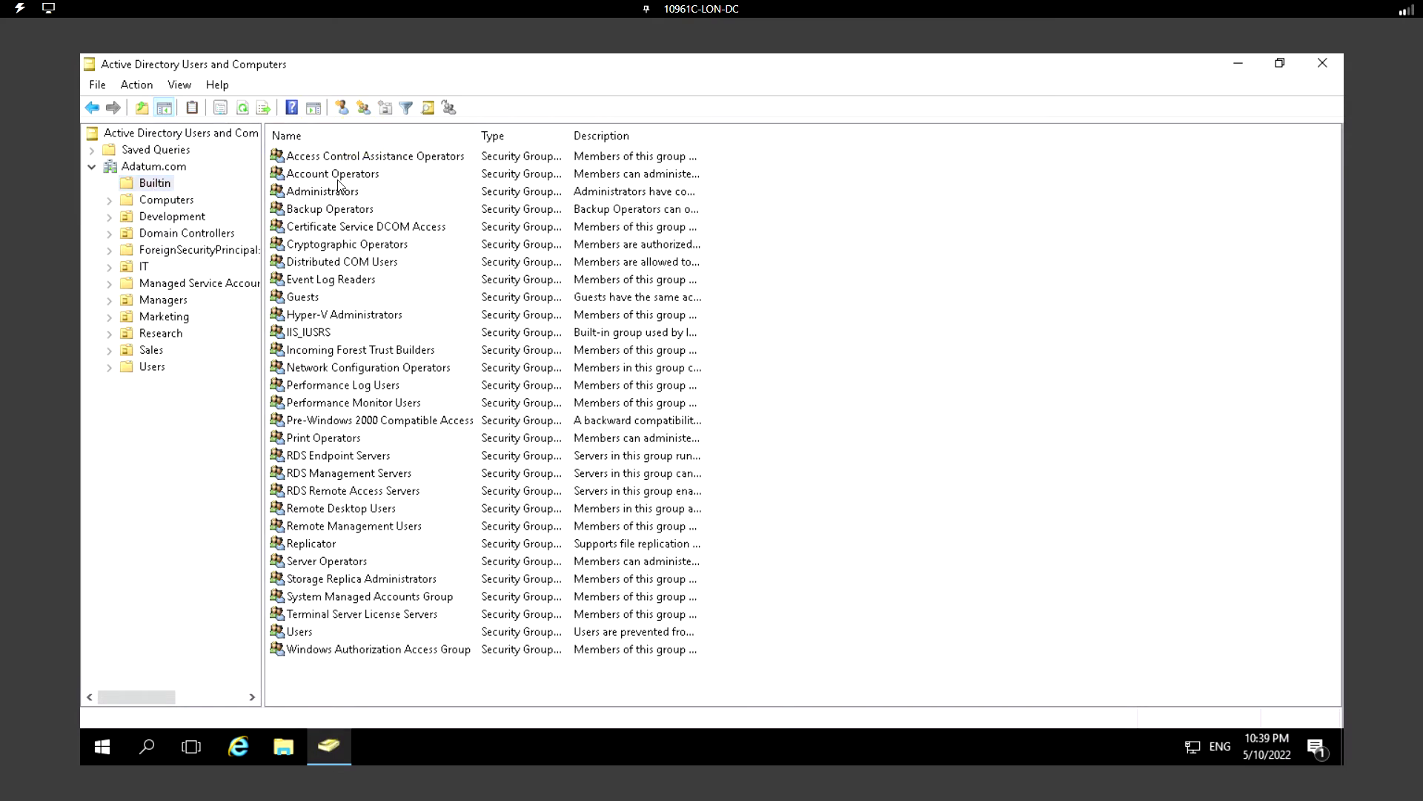
{"action": "left_click", "coordinate": [343, 177]}
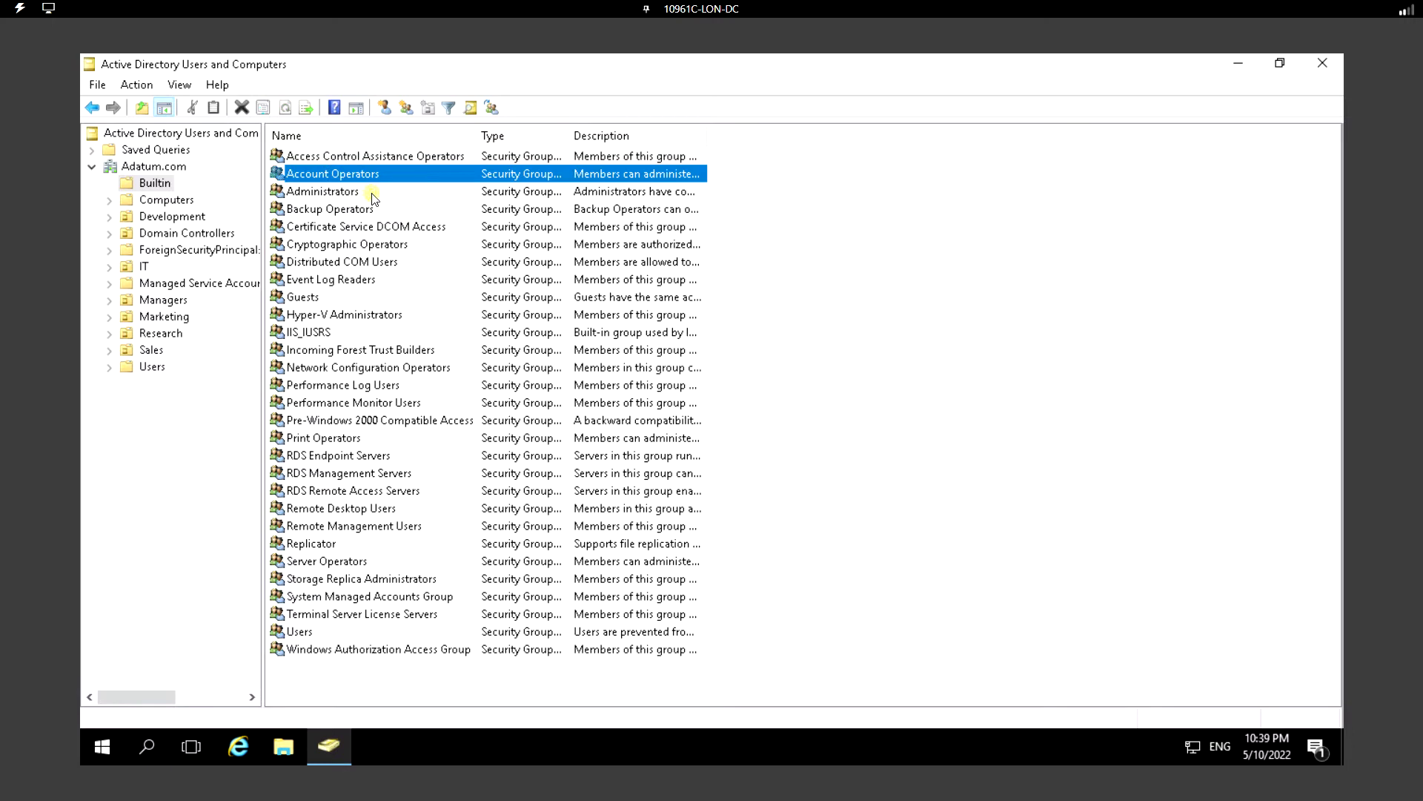
{"action": "left_click", "coordinate": [373, 194]}
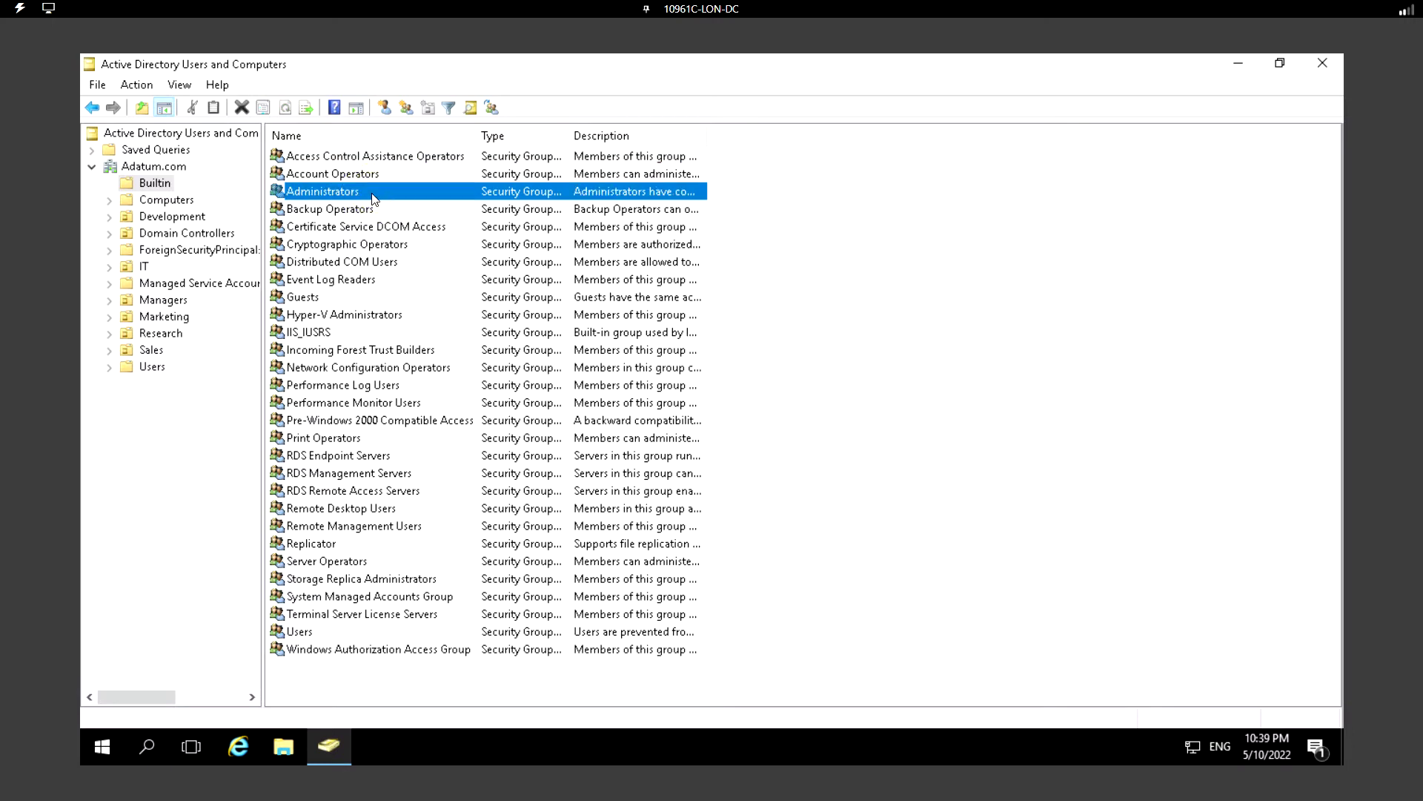
{"action": "left_click", "coordinate": [343, 298]}
{"action": "left_click", "coordinate": [349, 510]}
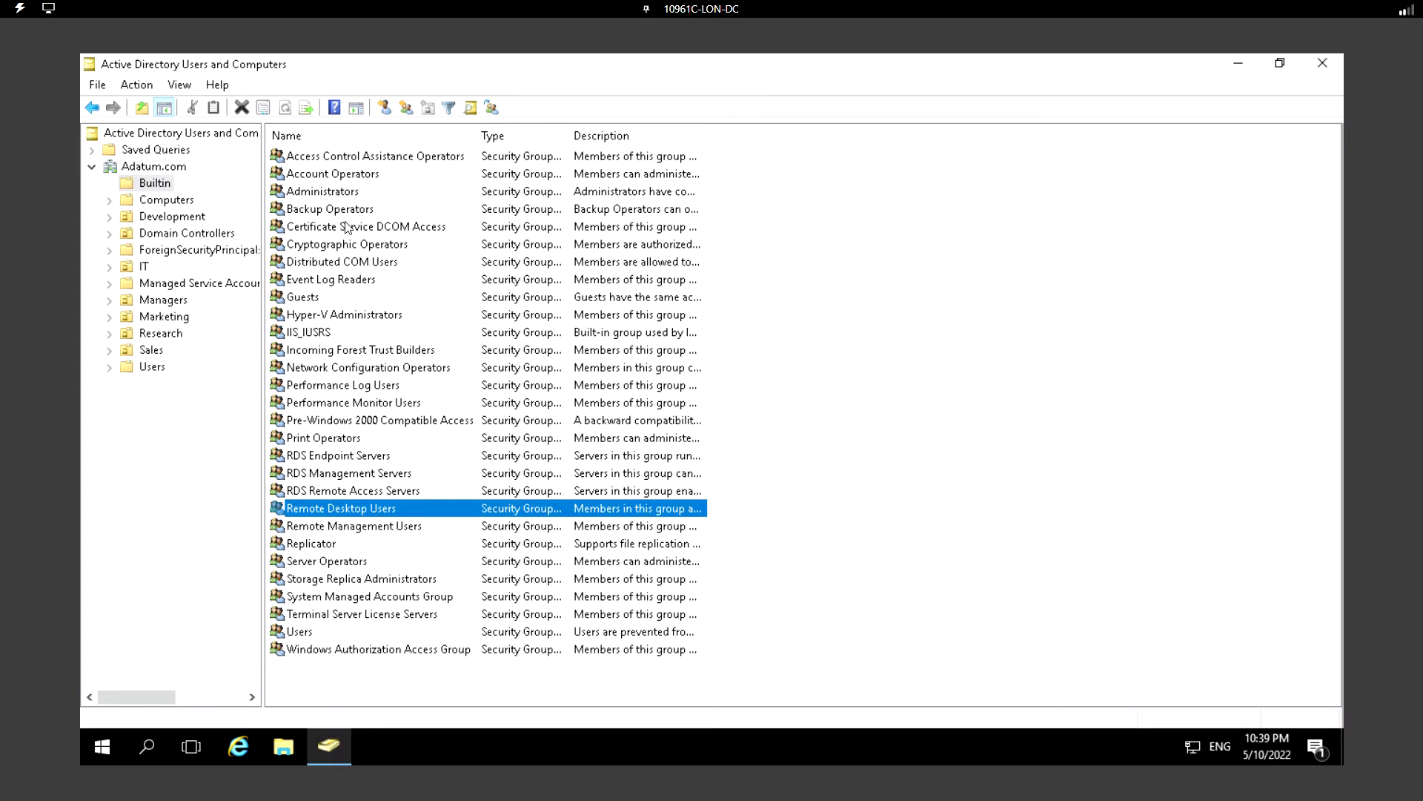
Check the member list of the built-in Administrators group.
{"action": "left_click", "coordinate": [347, 194]}
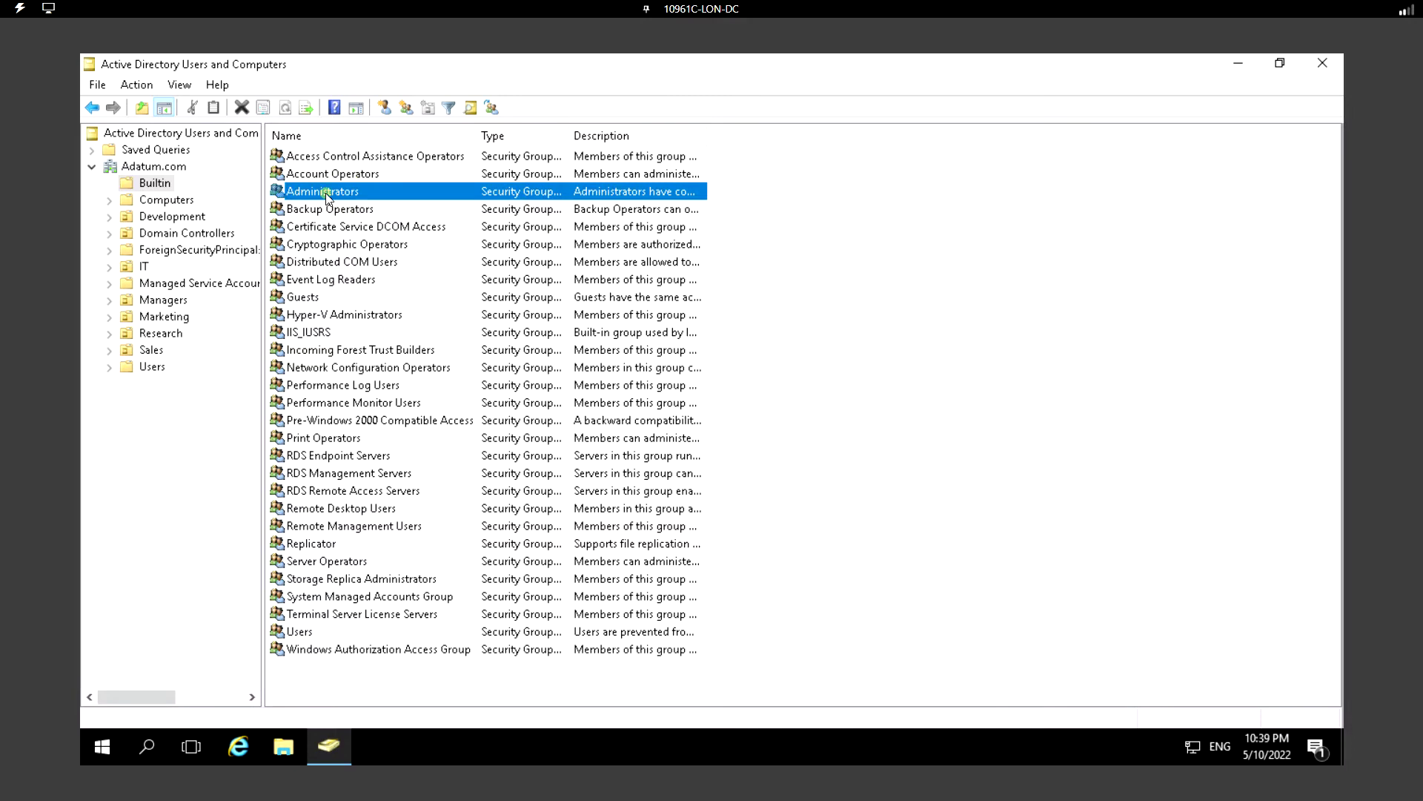
{"action": "double_click", "coordinate": [327, 194]}
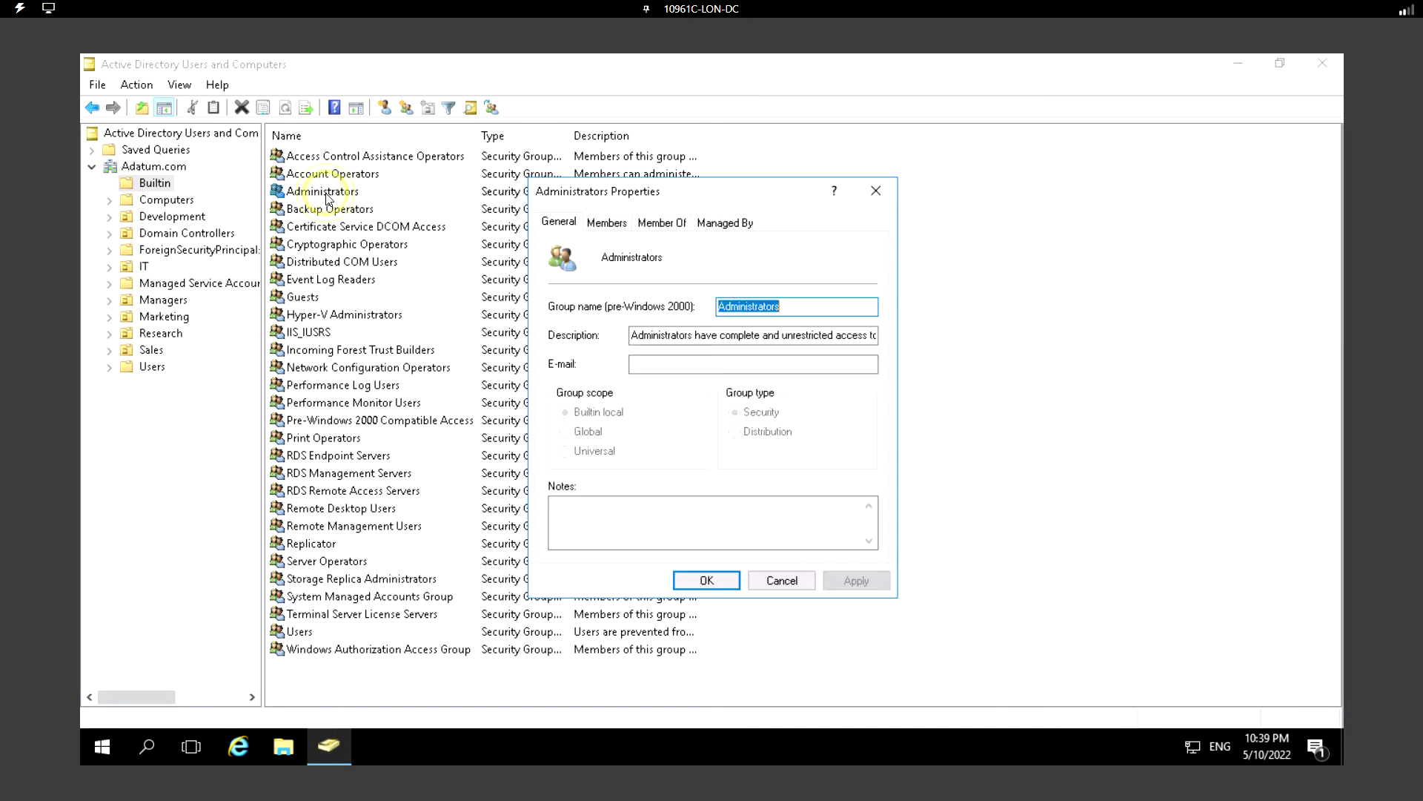
{"action": "left_click", "coordinate": [606, 223]}
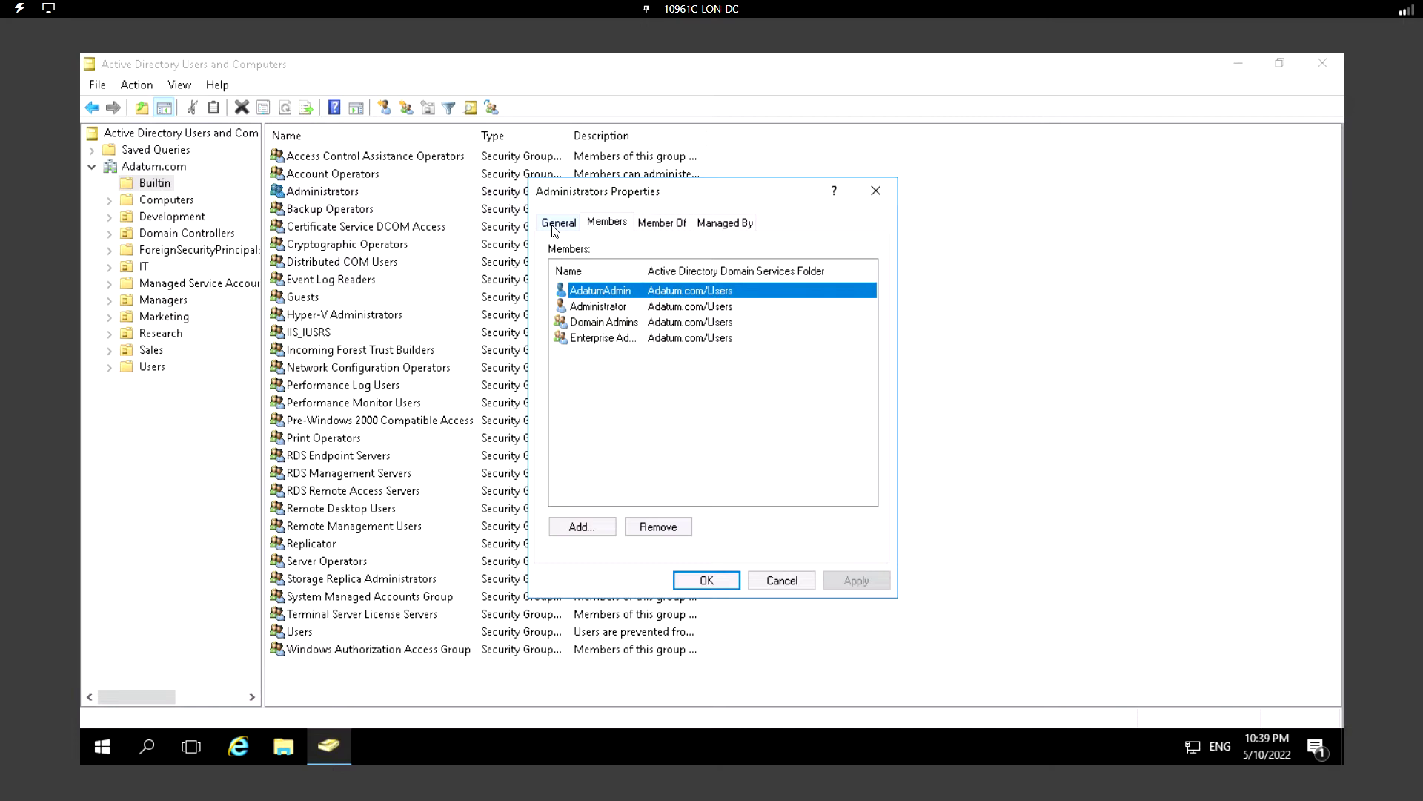
{"action": "left_click", "coordinate": [875, 191]}
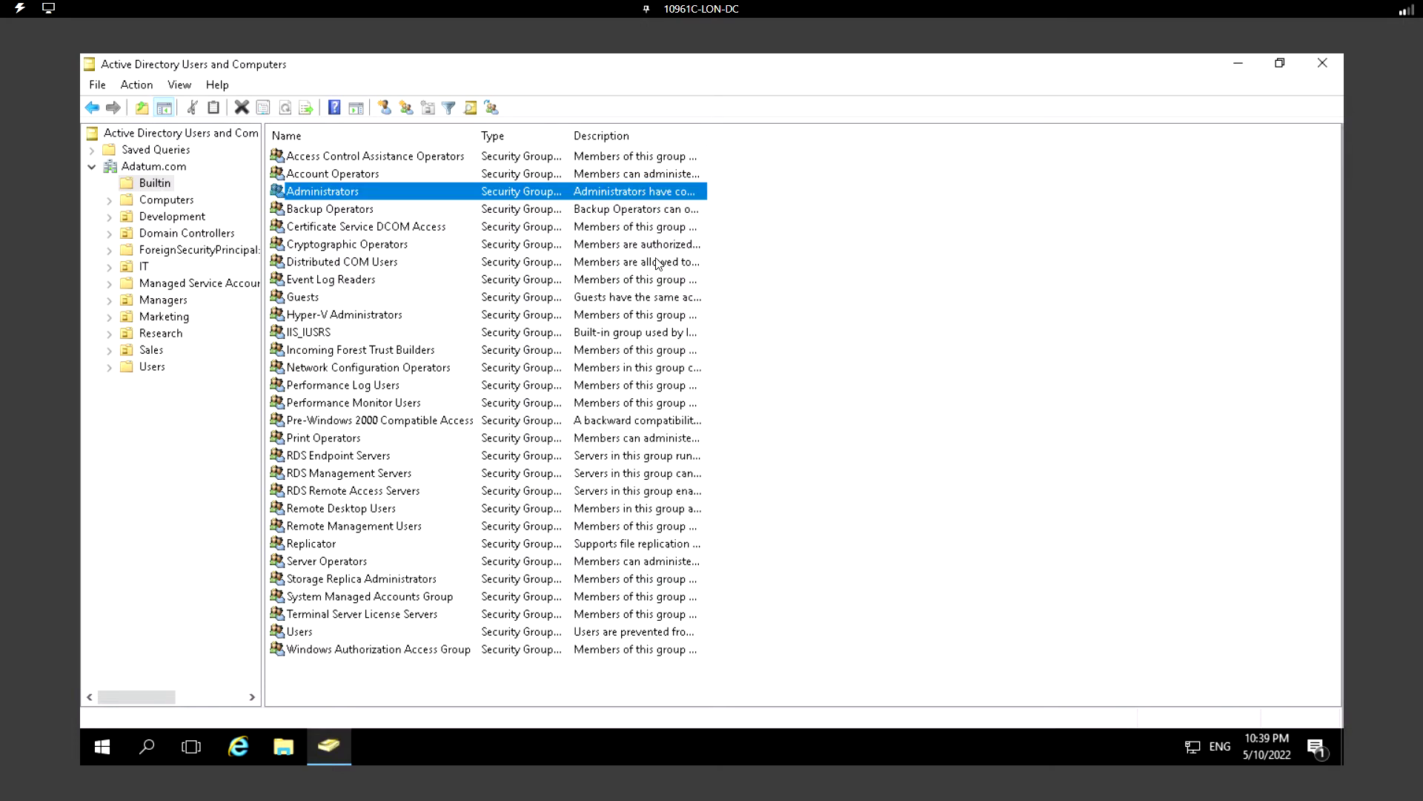
Check the member list of the built-in Remote Desktop Users group.
{"action": "left_click", "coordinate": [346, 511]}
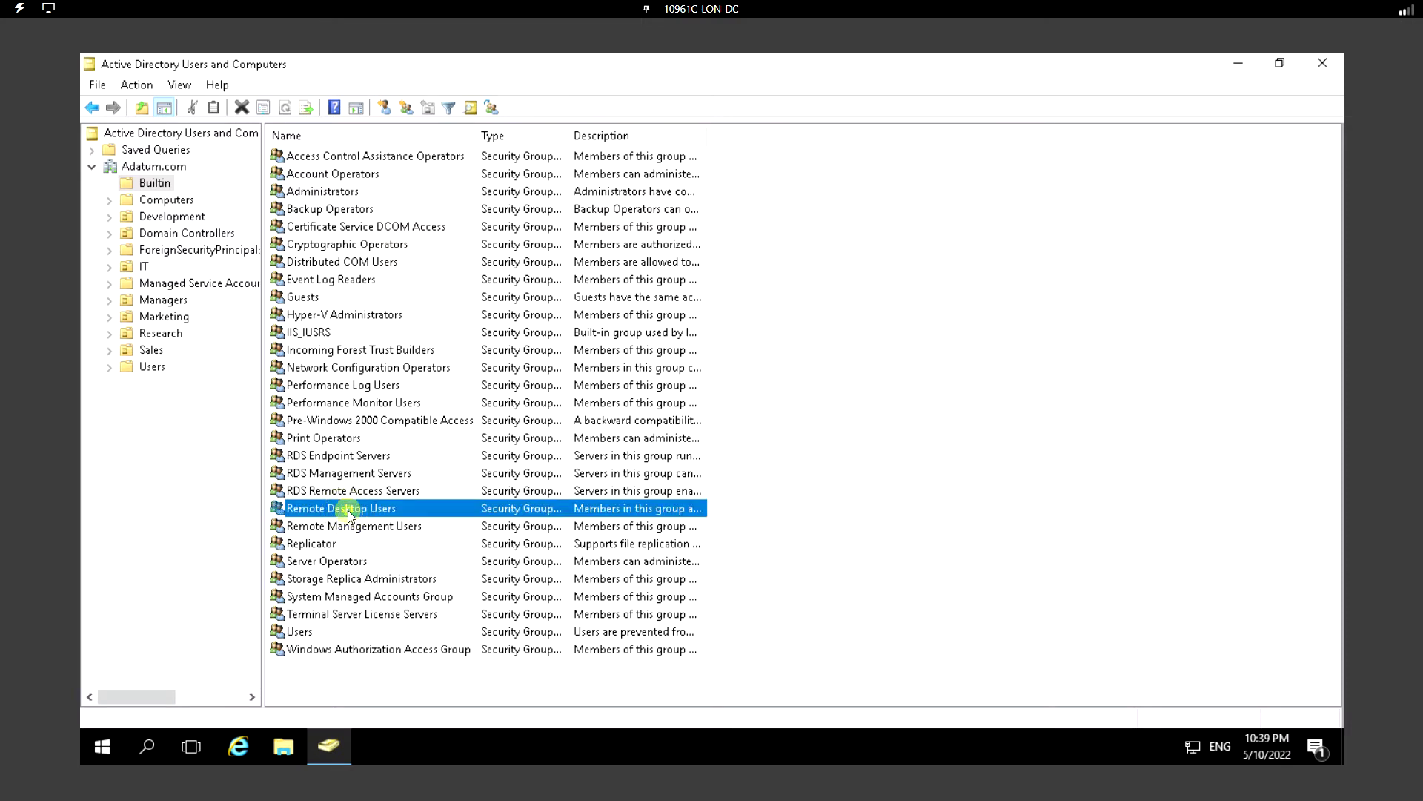
{"action": "double_click", "coordinate": [348, 510]}
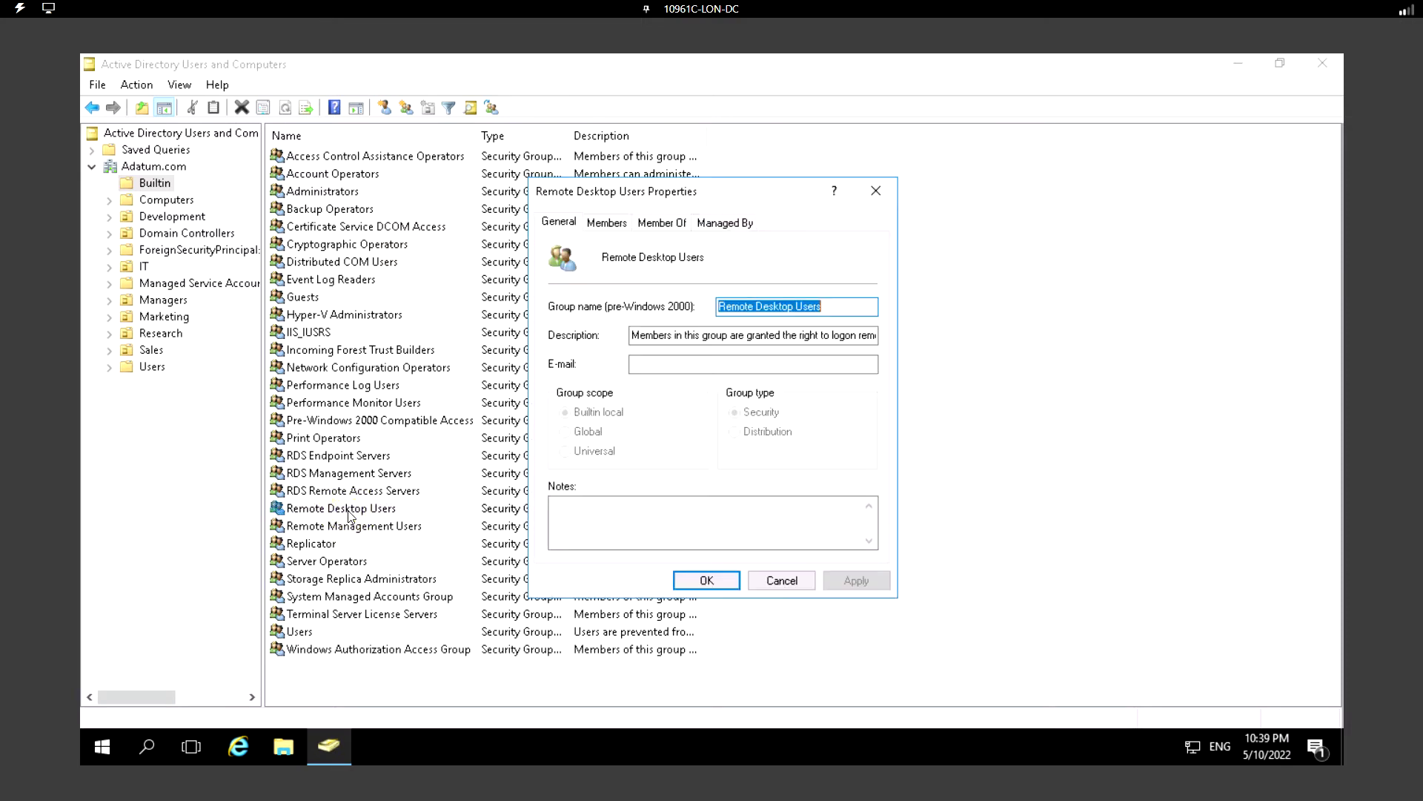
{"action": "left_click", "coordinate": [607, 224]}
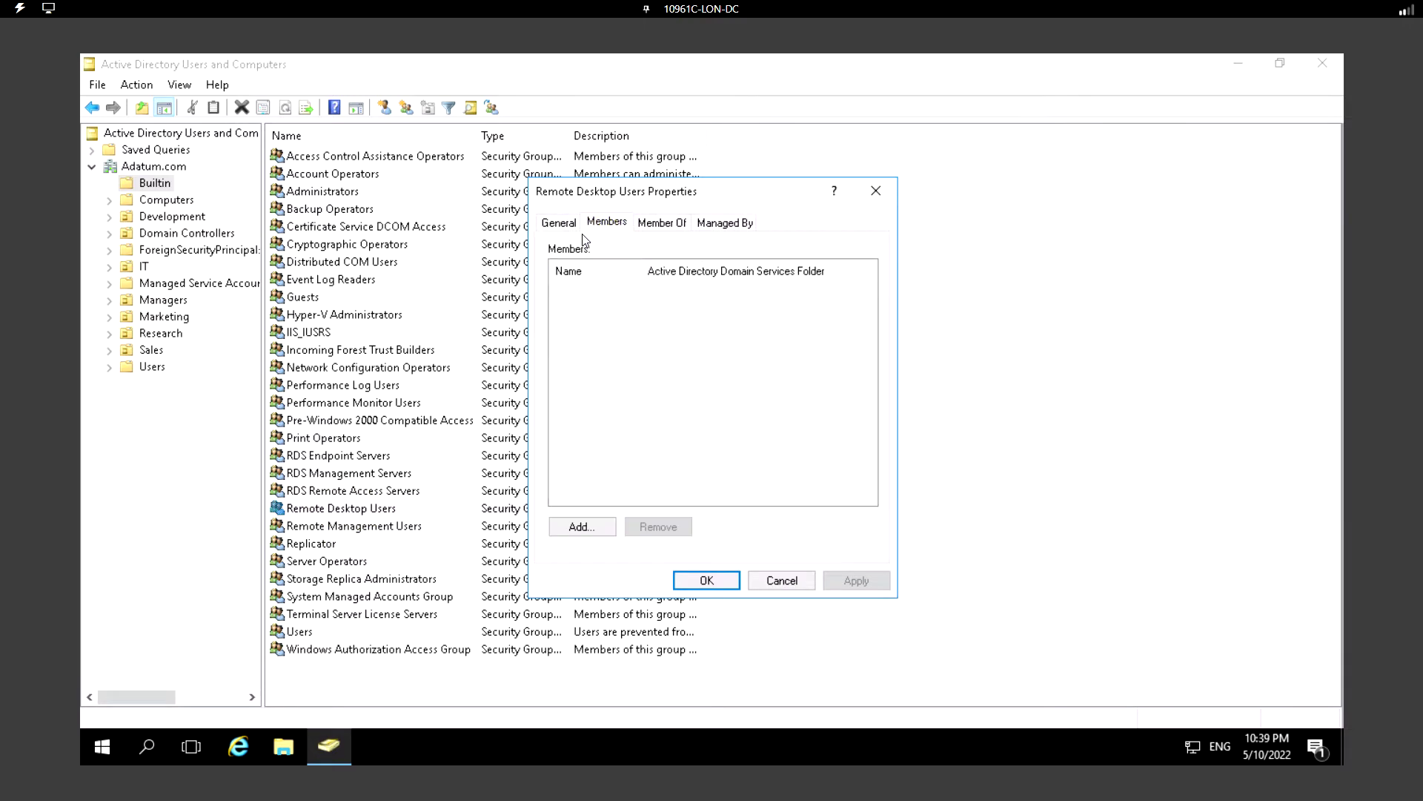
{"action": "left_click", "coordinate": [710, 582]}
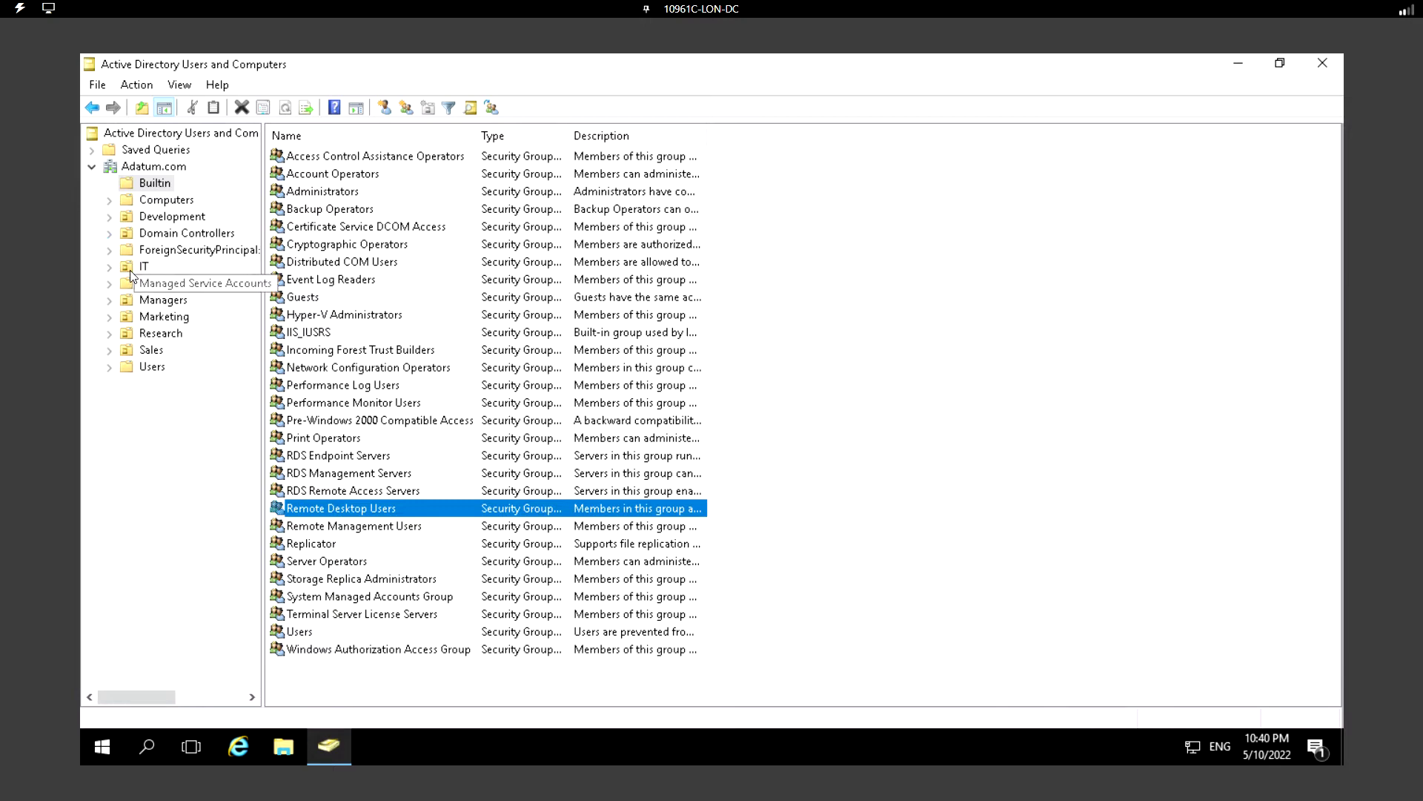
View the contents of the Sales, Research and Managers organizational units.
{"action": "left_click", "coordinate": [150, 351]}
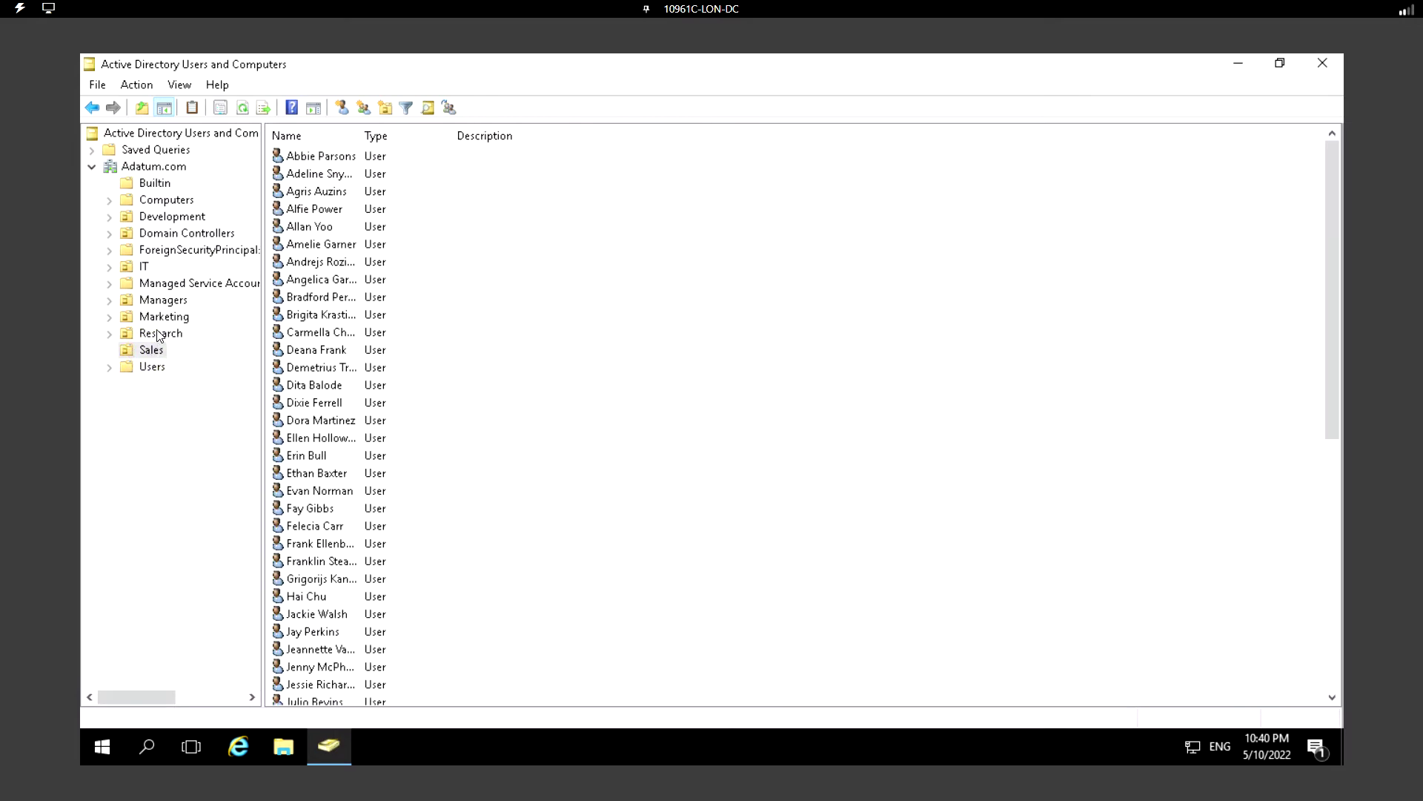
{"action": "left_click", "coordinate": [158, 334]}
{"action": "left_click", "coordinate": [162, 302]}
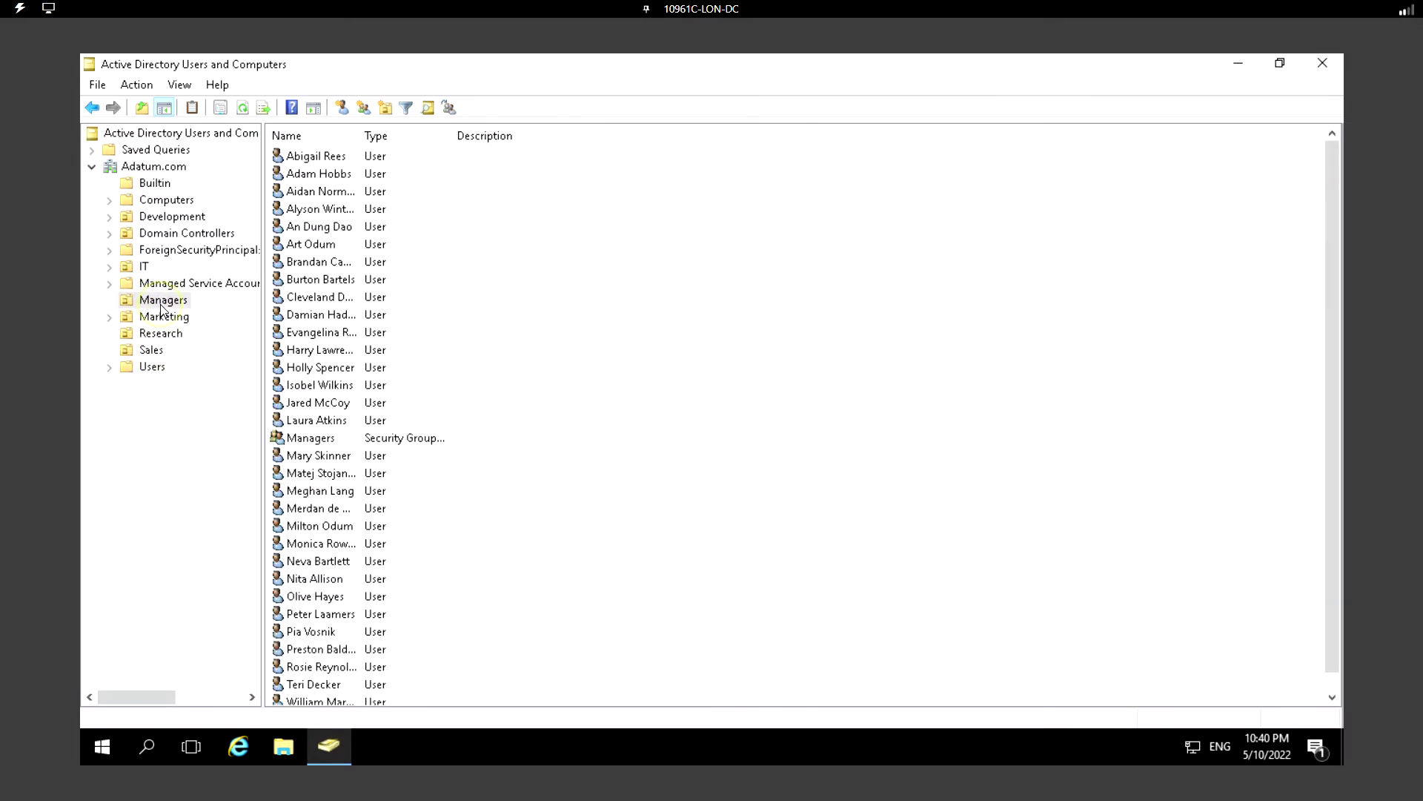
Create an organizational unit named Test Group directly under the Adatum.com domain.
{"action": "right_click", "coordinate": [134, 173]}
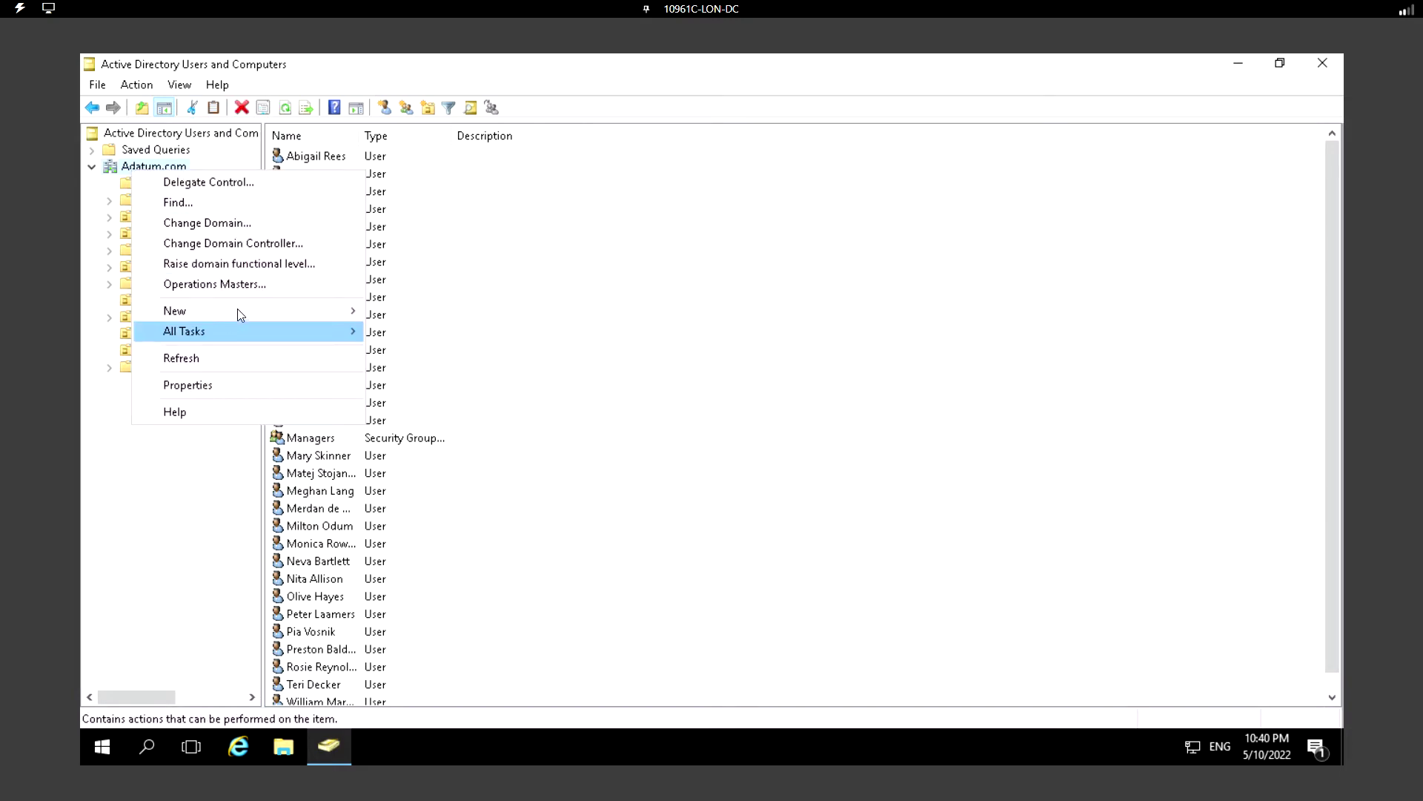
{"action": "mouse_move", "coordinate": [238, 310]}
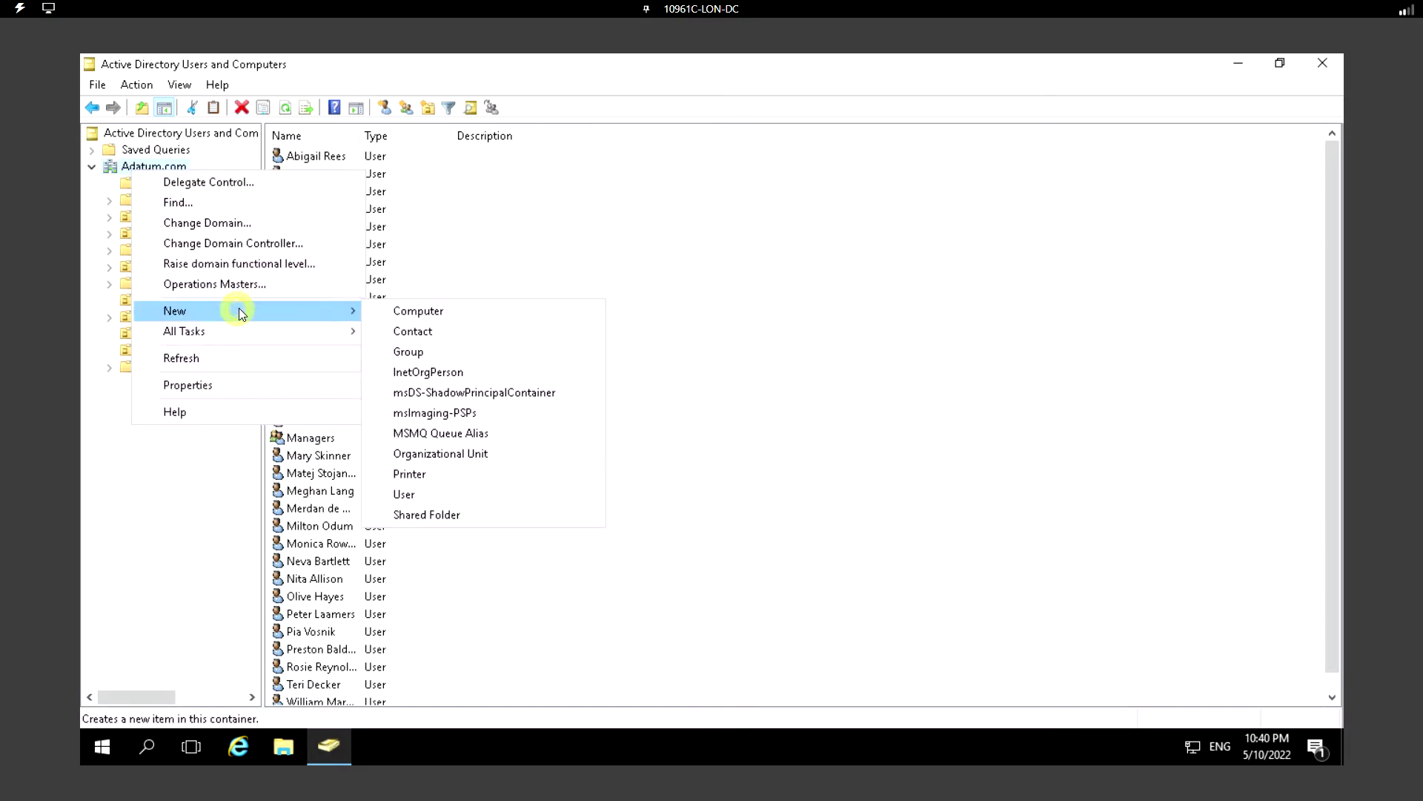
{"action": "left_click", "coordinate": [463, 455]}
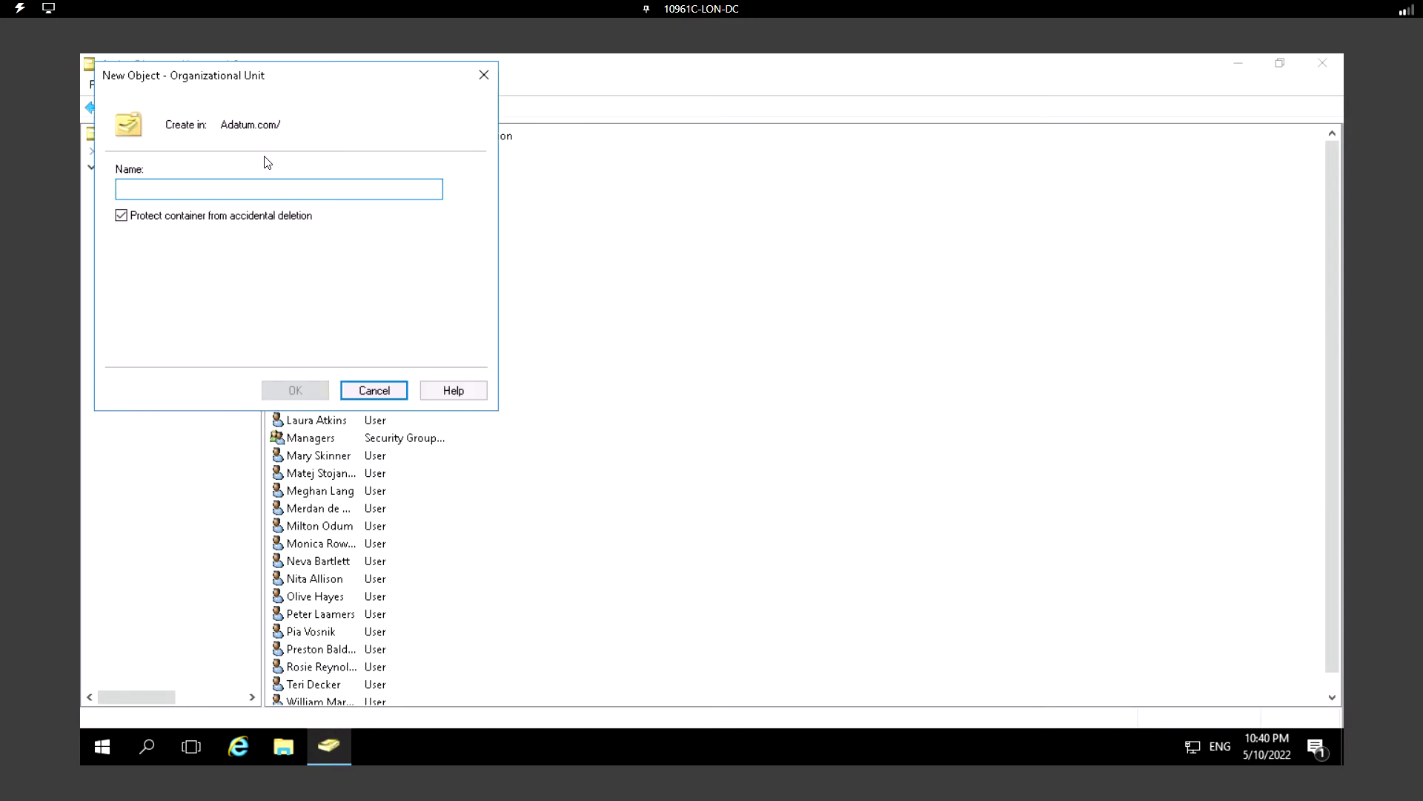
{"action": "type", "text": "Test Group"}
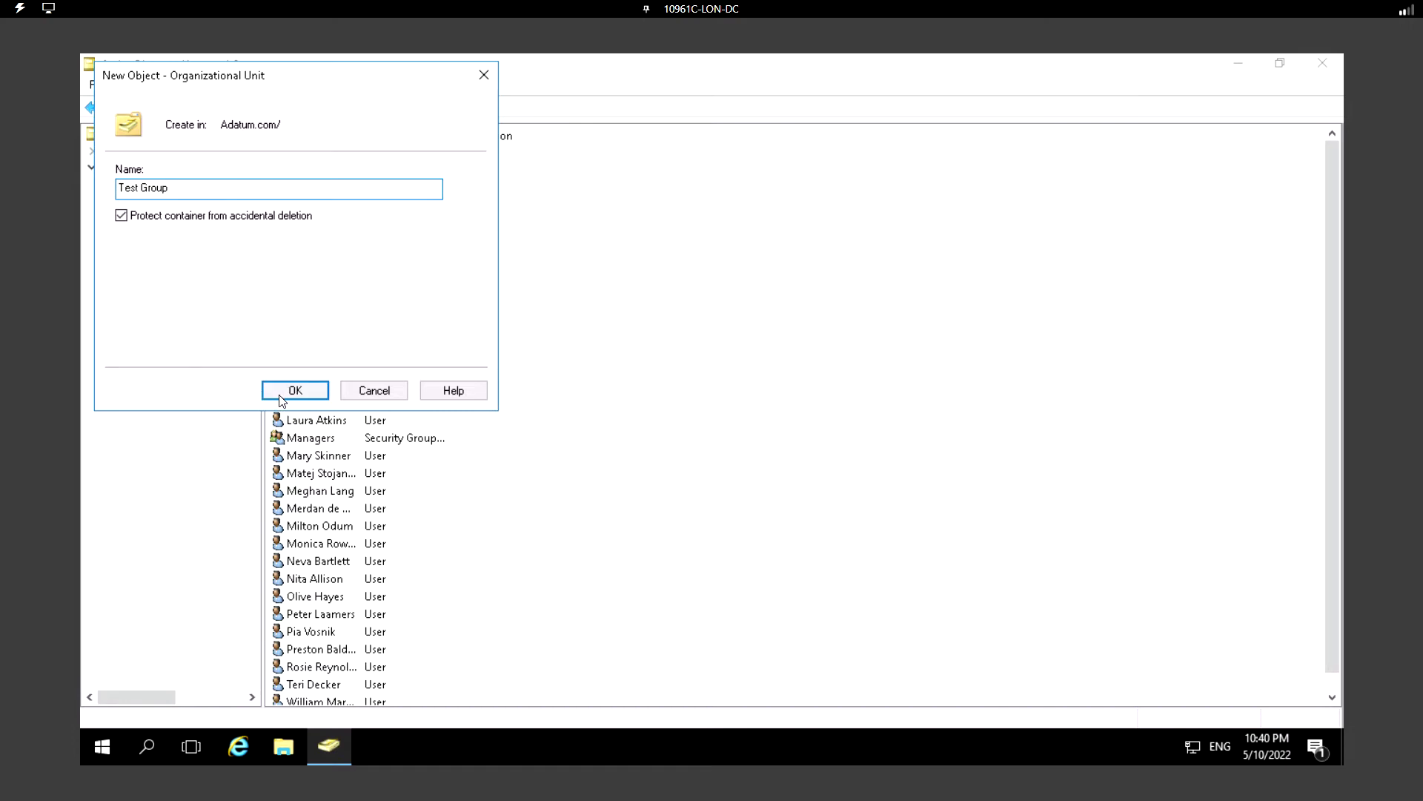
{"action": "left_click", "coordinate": [119, 218]}
{"action": "left_click", "coordinate": [149, 221]}
{"action": "left_click", "coordinate": [303, 392]}
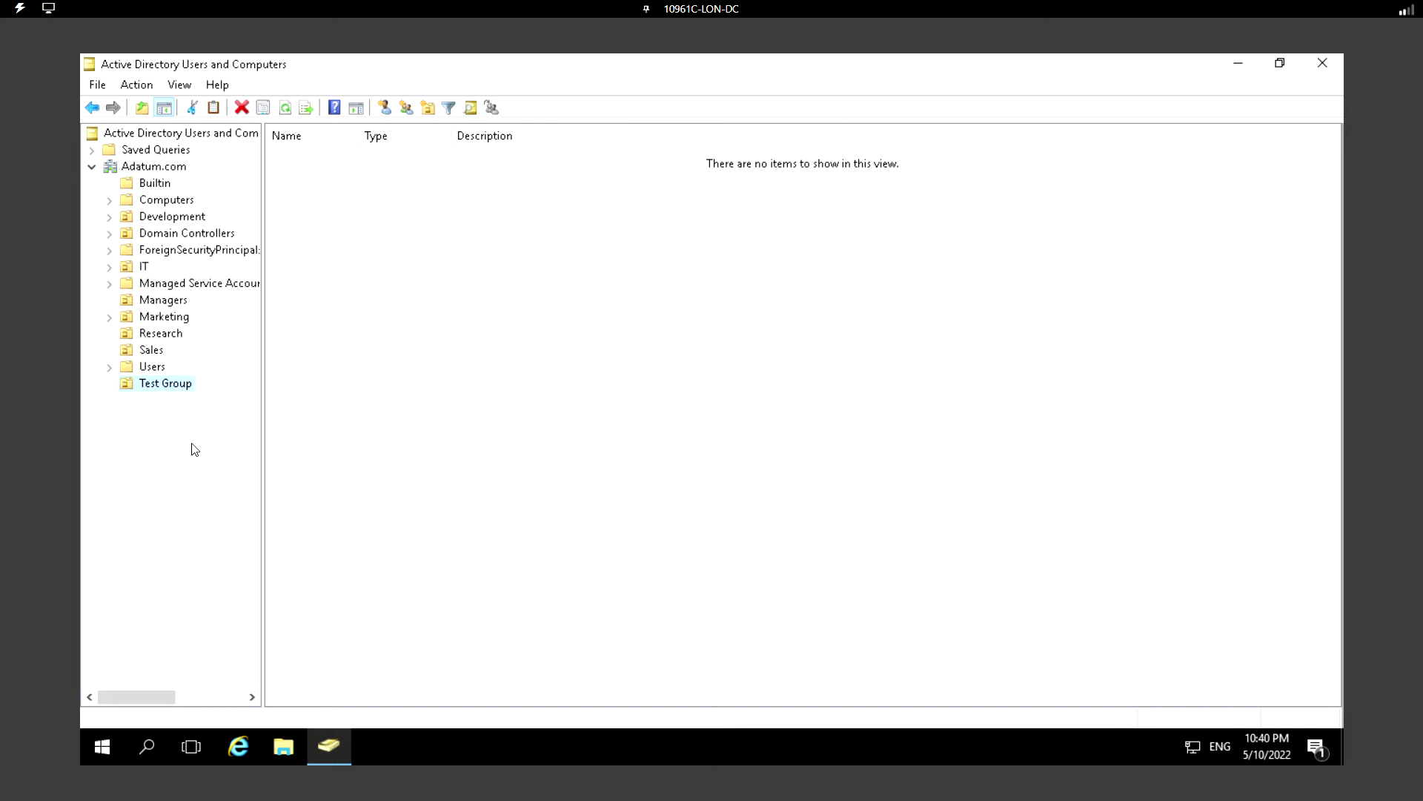
{"action": "right_click", "coordinate": [150, 390]}
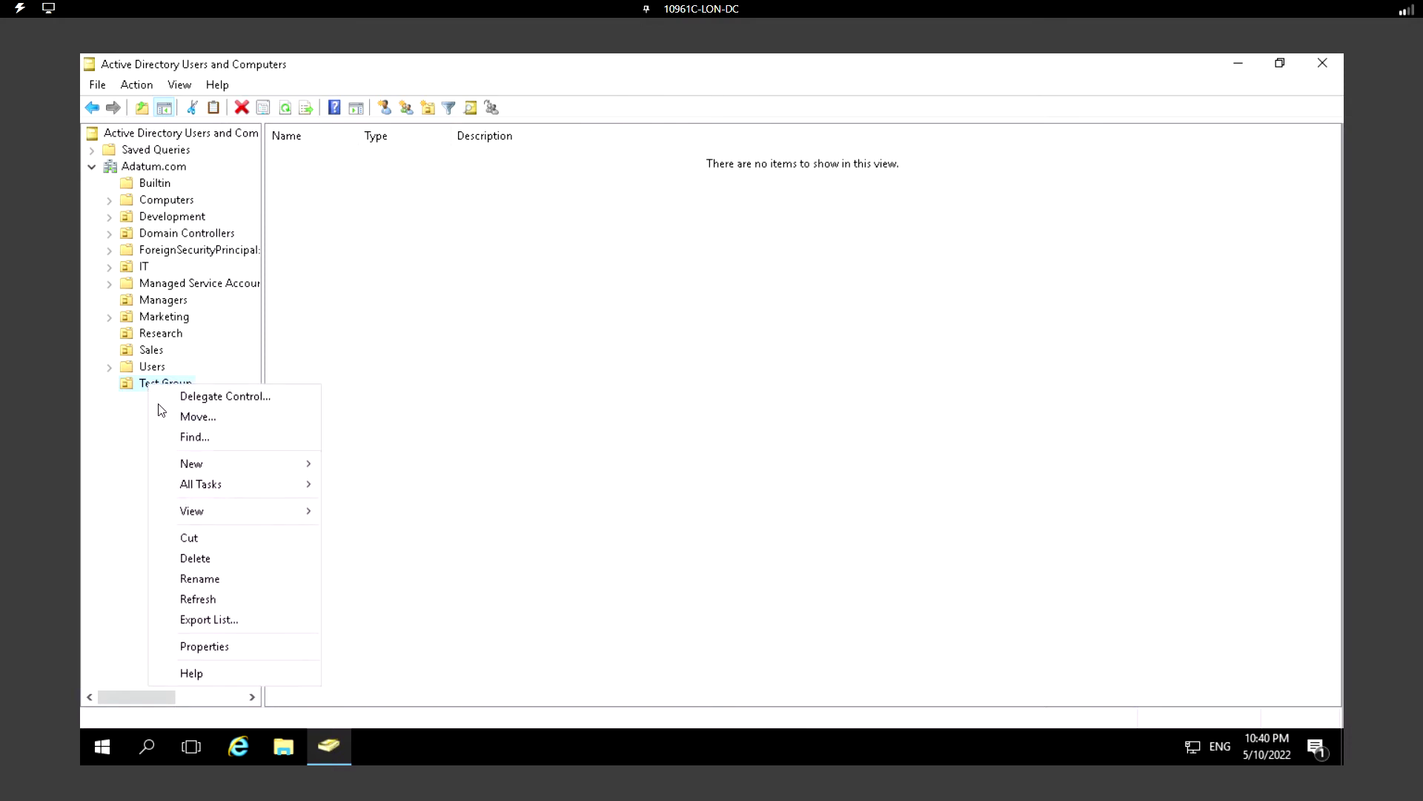
{"action": "mouse_move", "coordinate": [203, 467]}
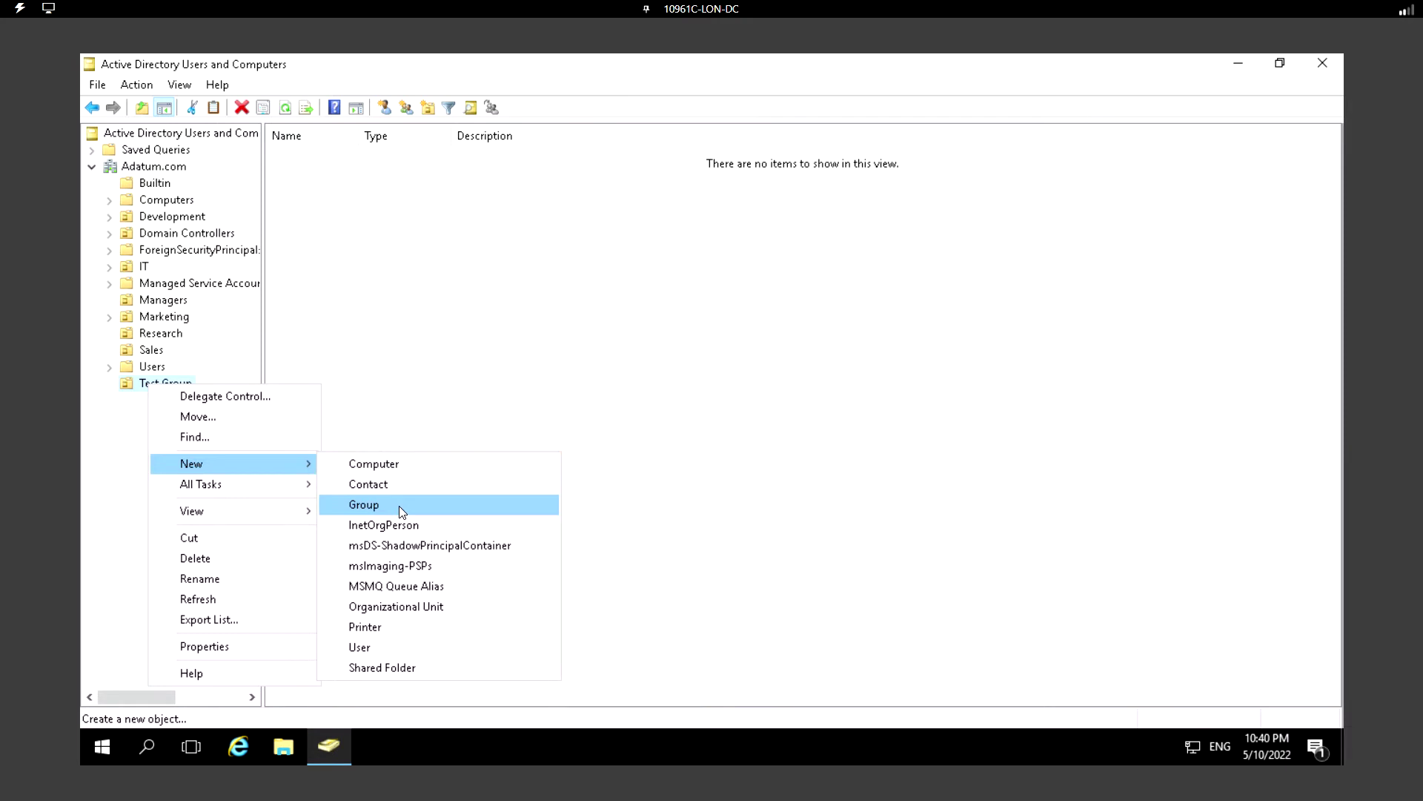
{"action": "left_click", "coordinate": [408, 317]}
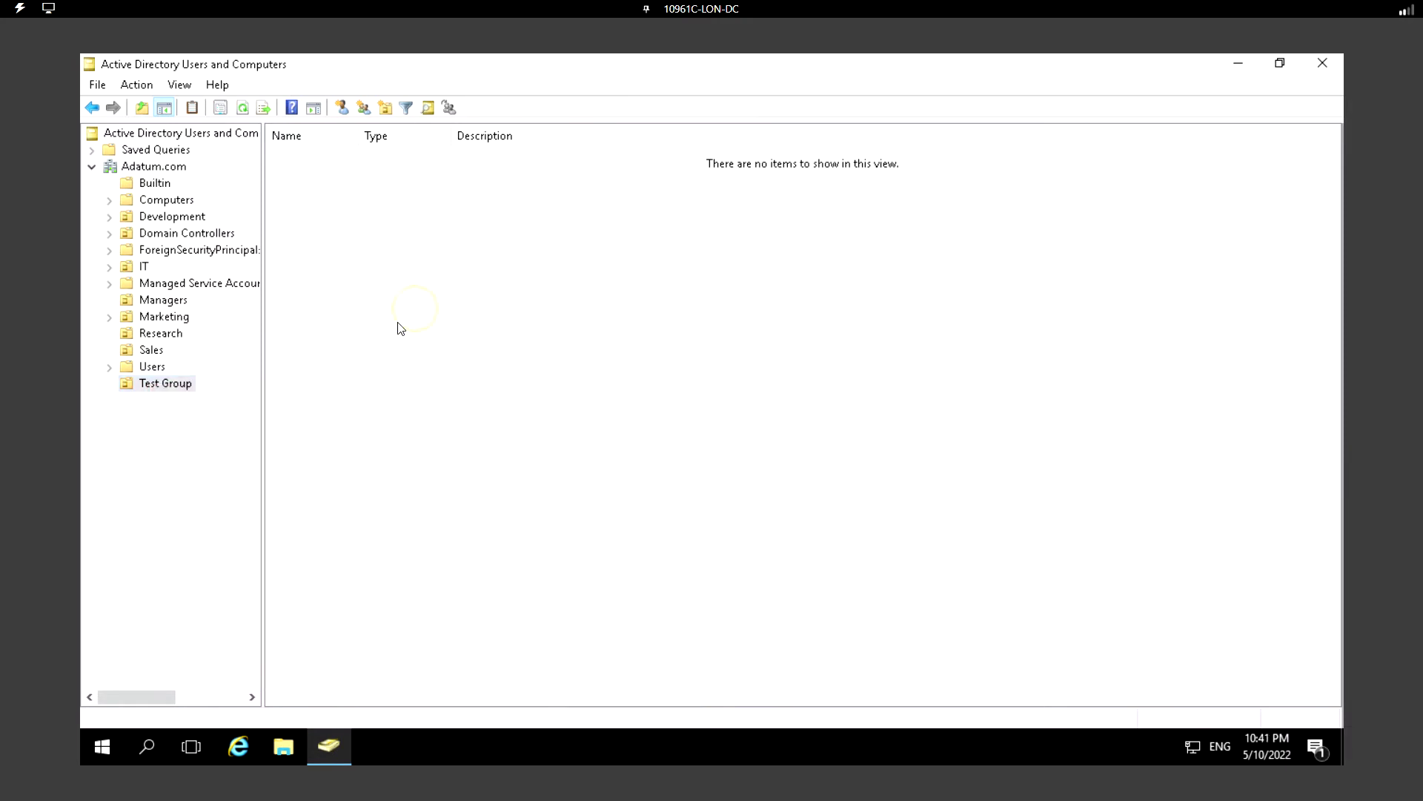
Create a global security group named Group1 in the Test Group organizational unit.
{"action": "right_click", "coordinate": [393, 275]}
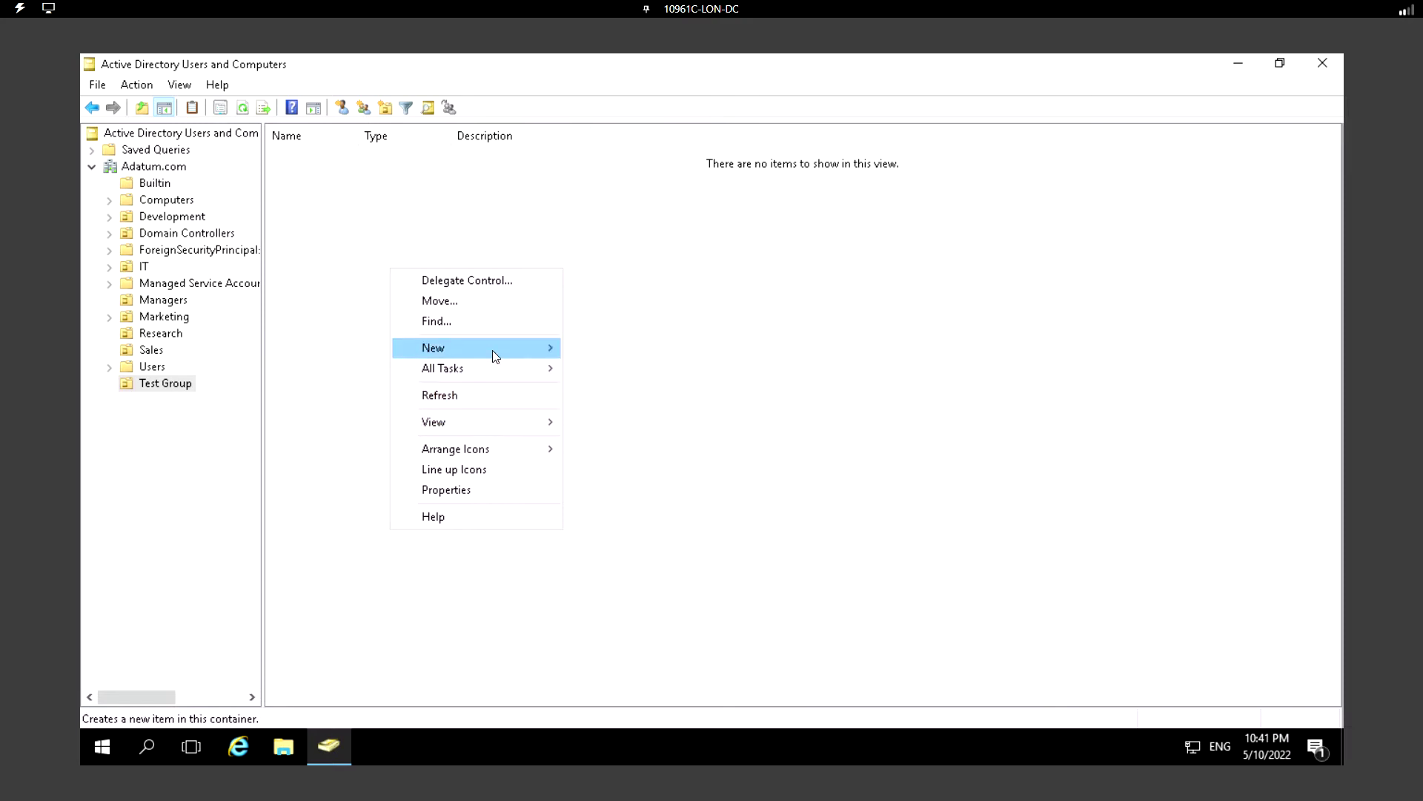
{"action": "mouse_move", "coordinate": [492, 350]}
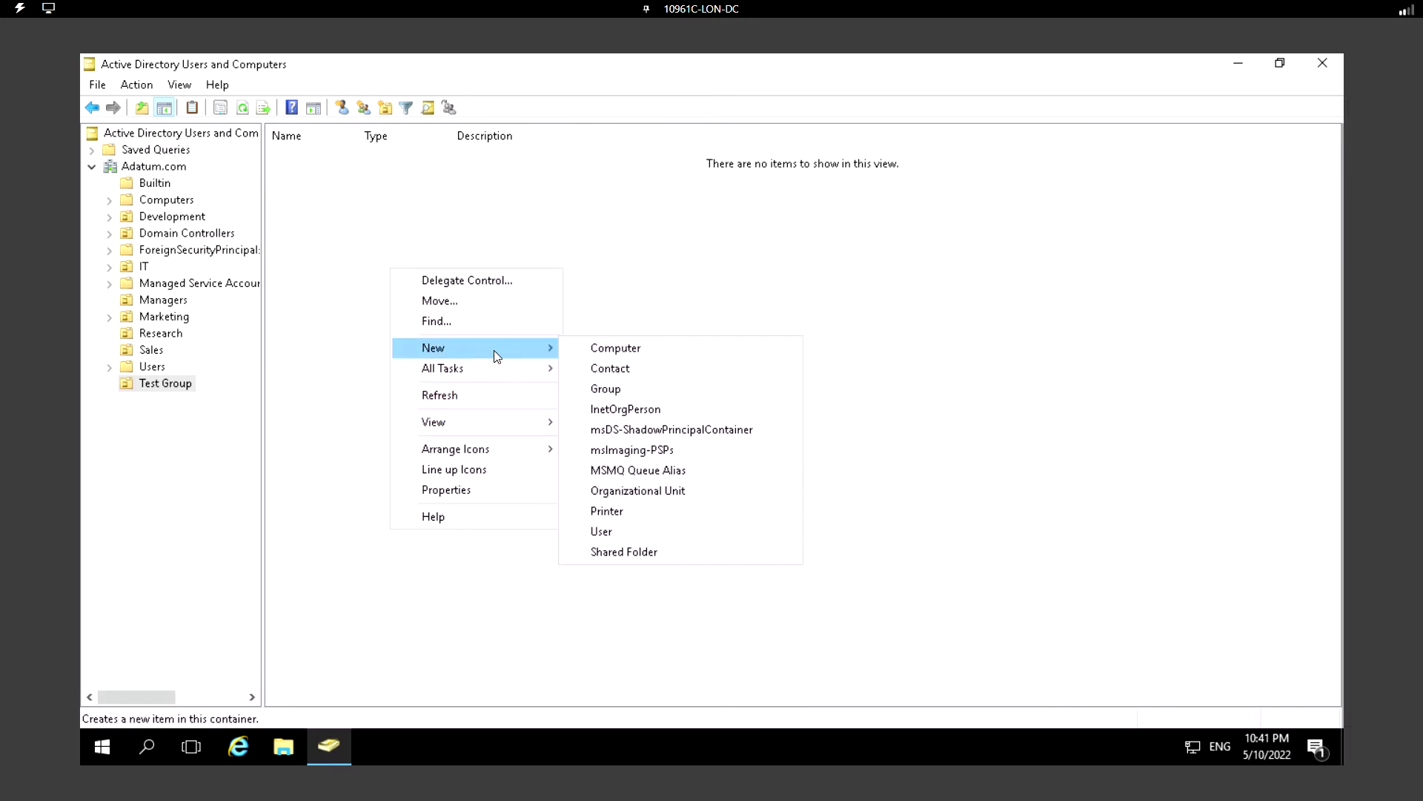
{"action": "left_click", "coordinate": [621, 389]}
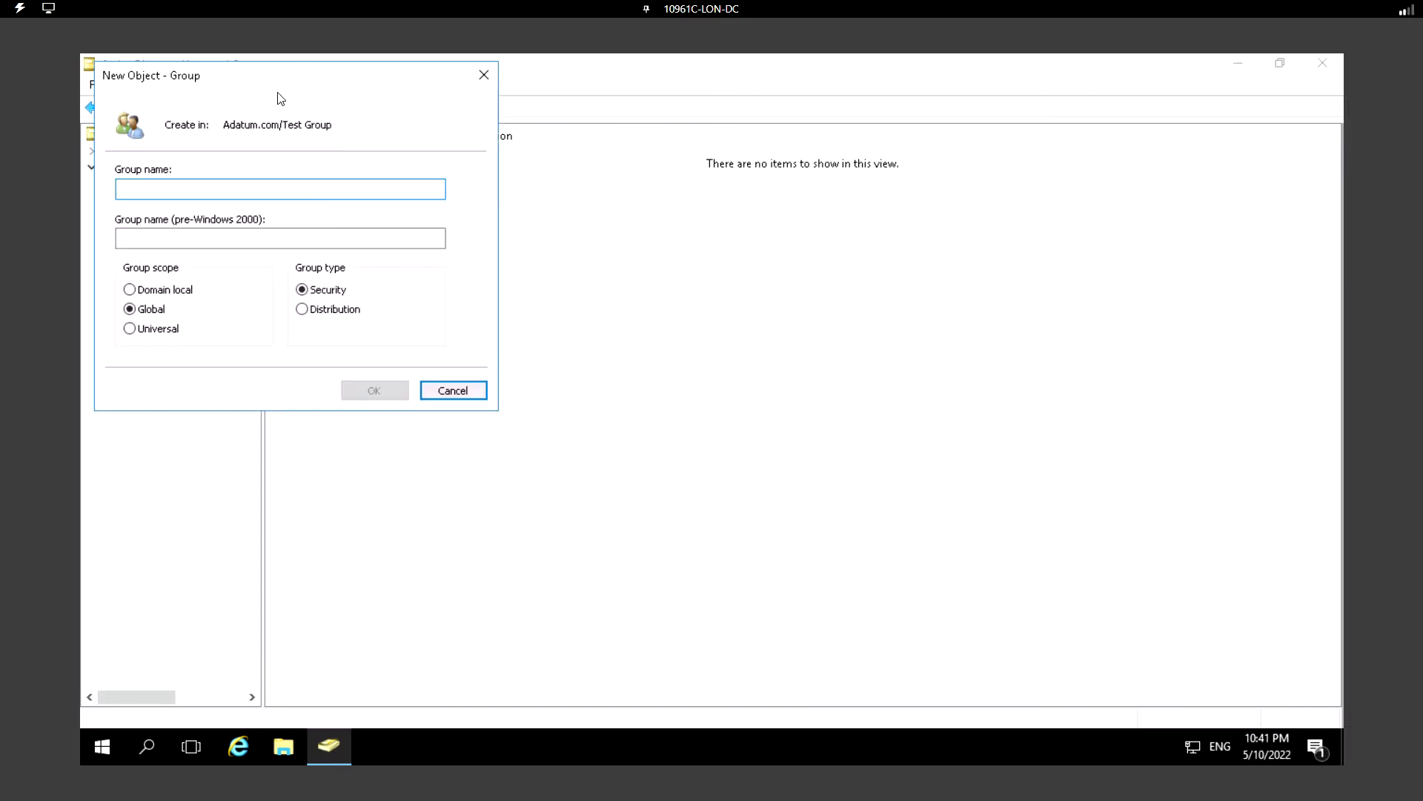
{"action": "left_click_drag", "start_coordinate": [280, 78], "coordinate": [536, 176]}
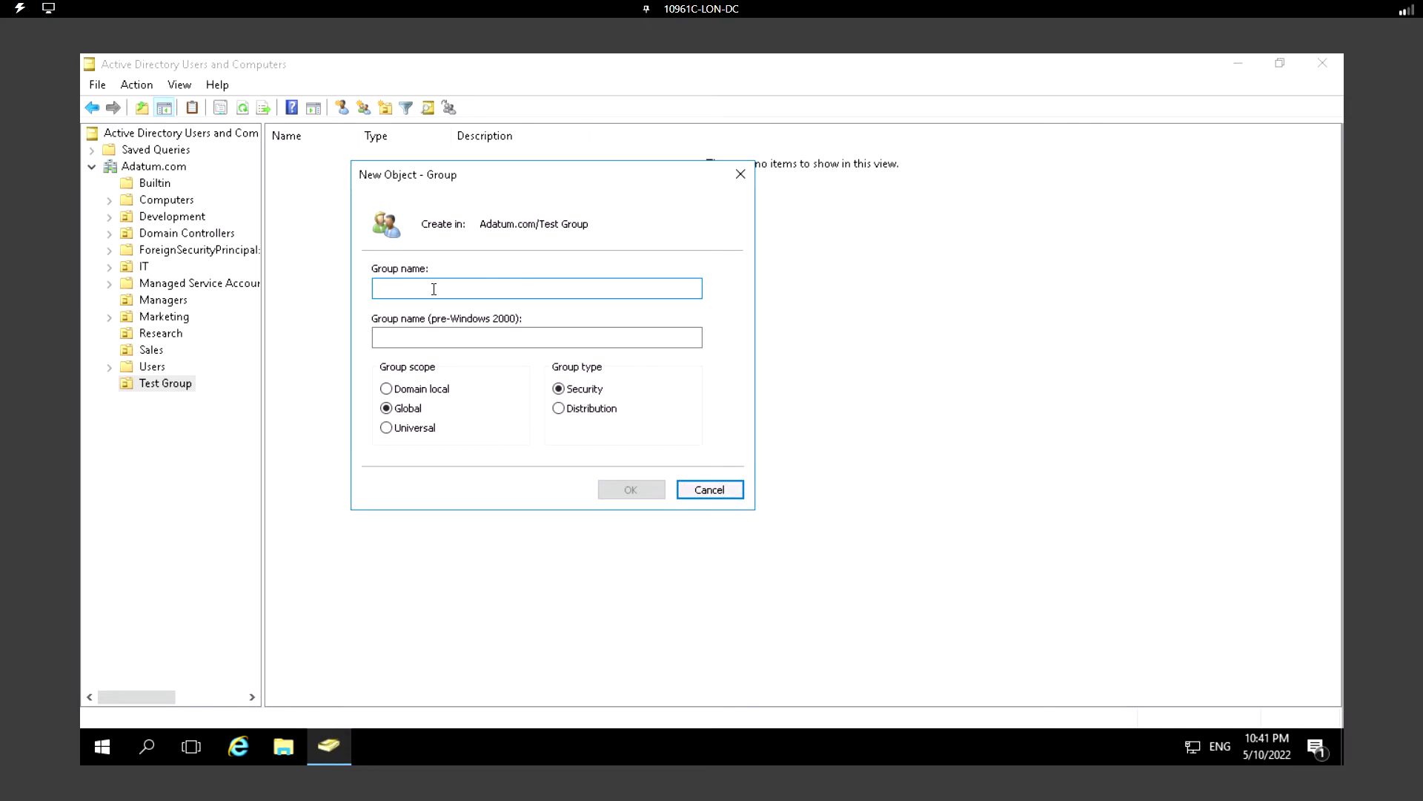
{"action": "type", "text": "Group1"}
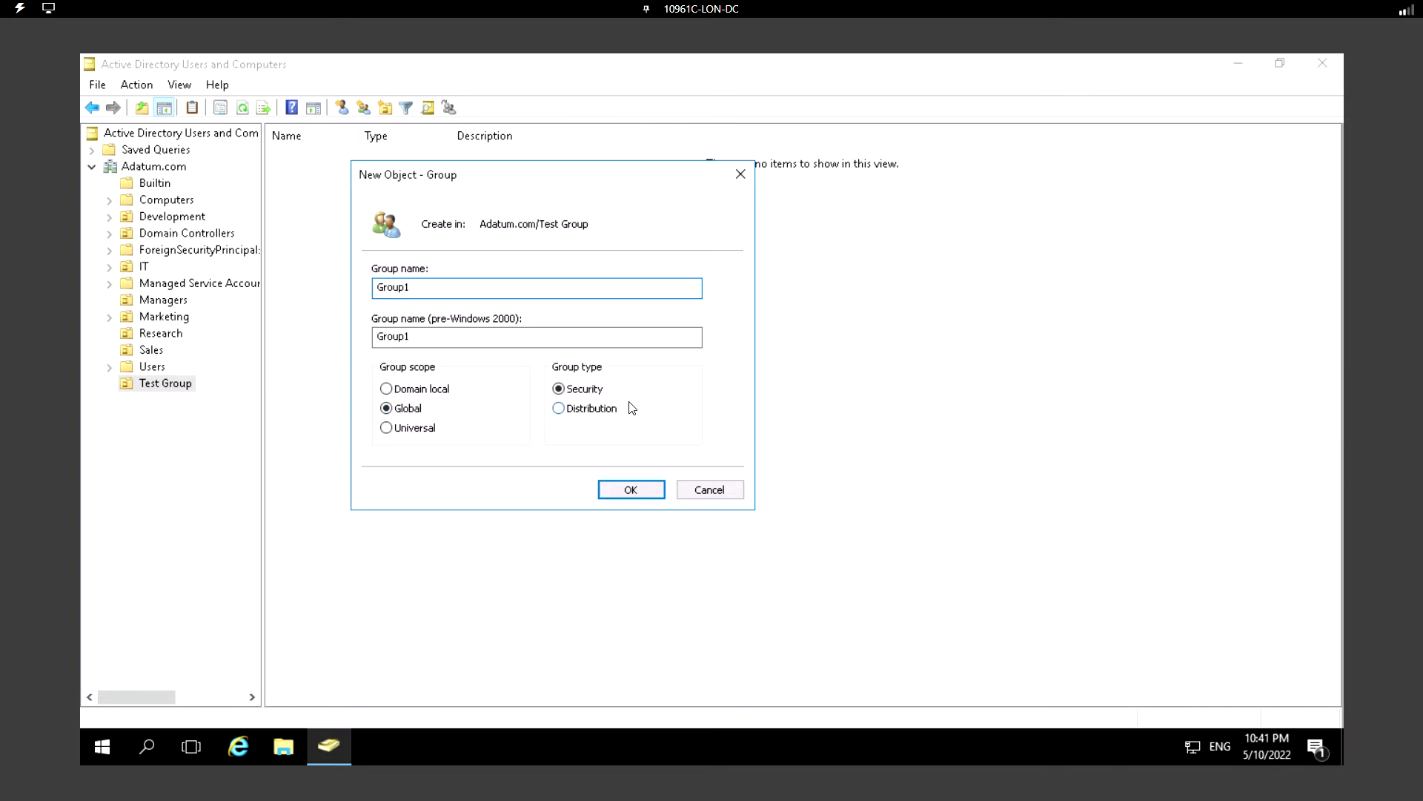
{"action": "left_click", "coordinate": [648, 491]}
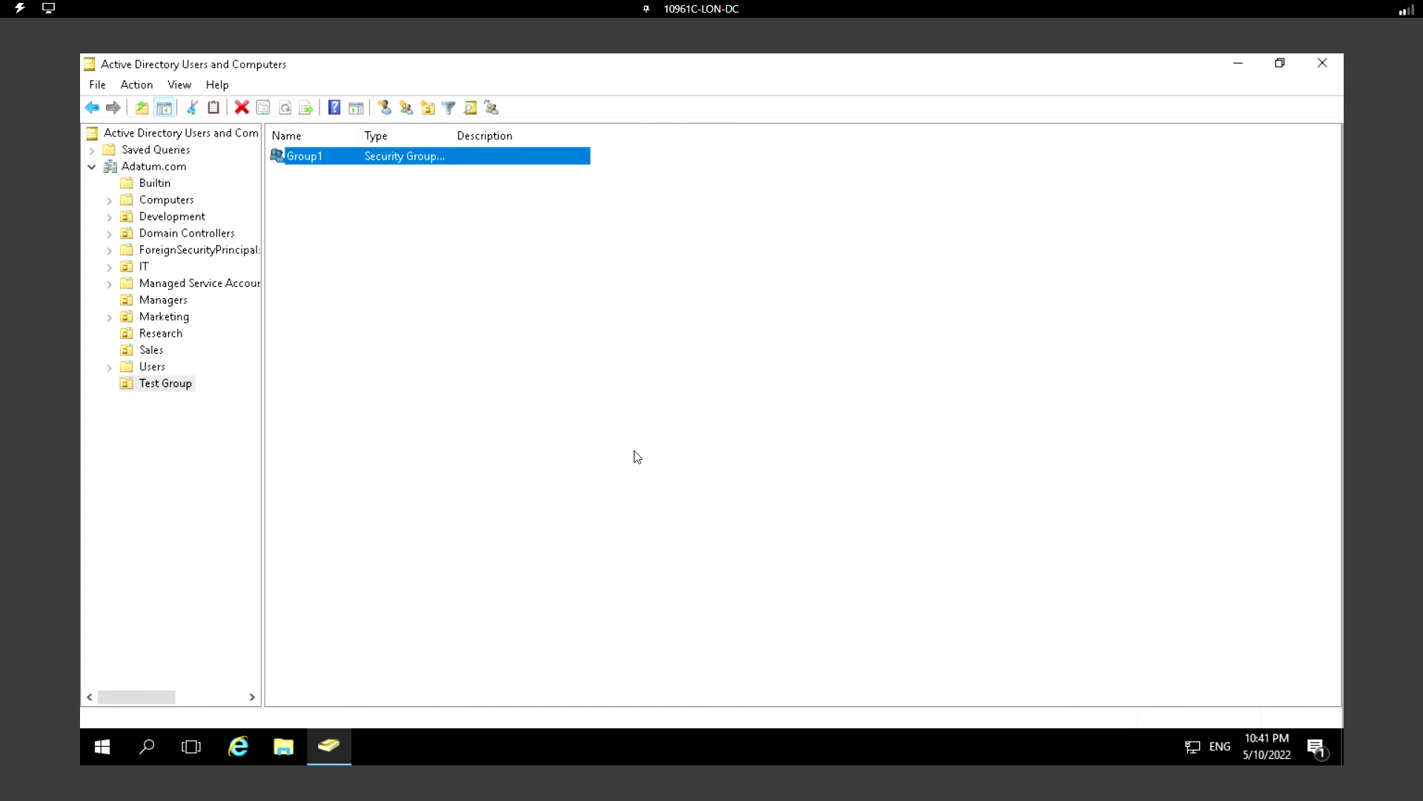
Create a second global security group named Group2 in the Test Group organizational unit.
{"action": "right_click", "coordinate": [369, 260]}
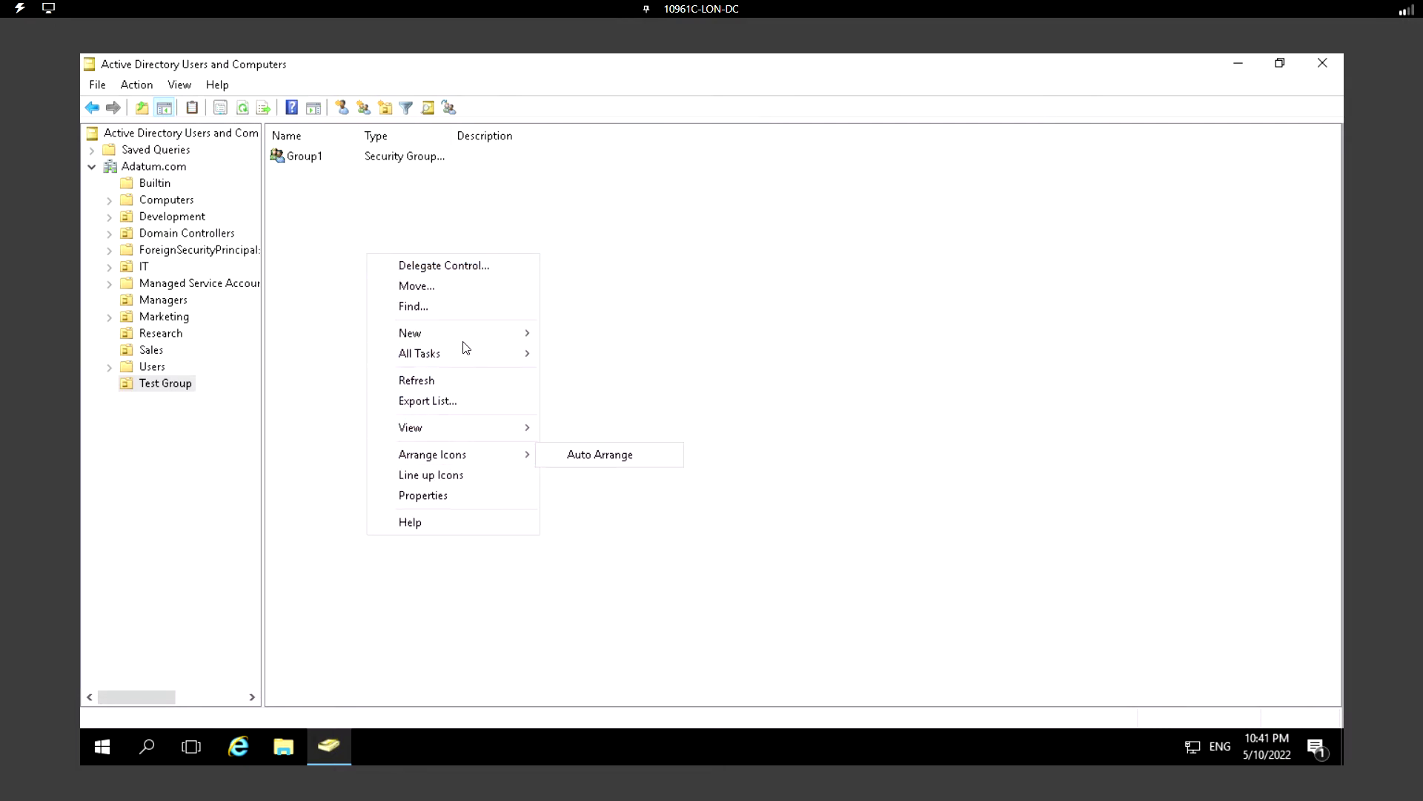
{"action": "left_click", "coordinate": [642, 261]}
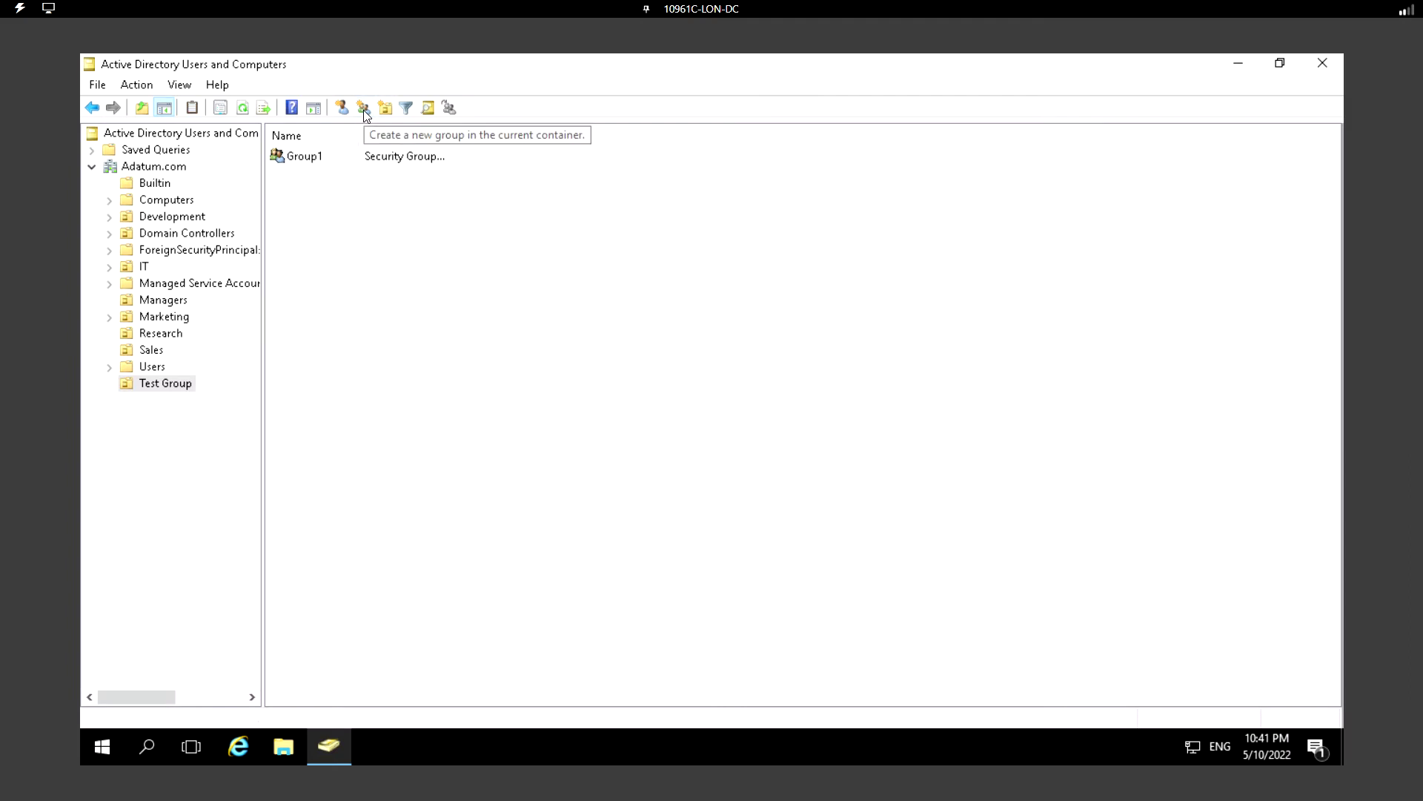
{"action": "left_click", "coordinate": [364, 110]}
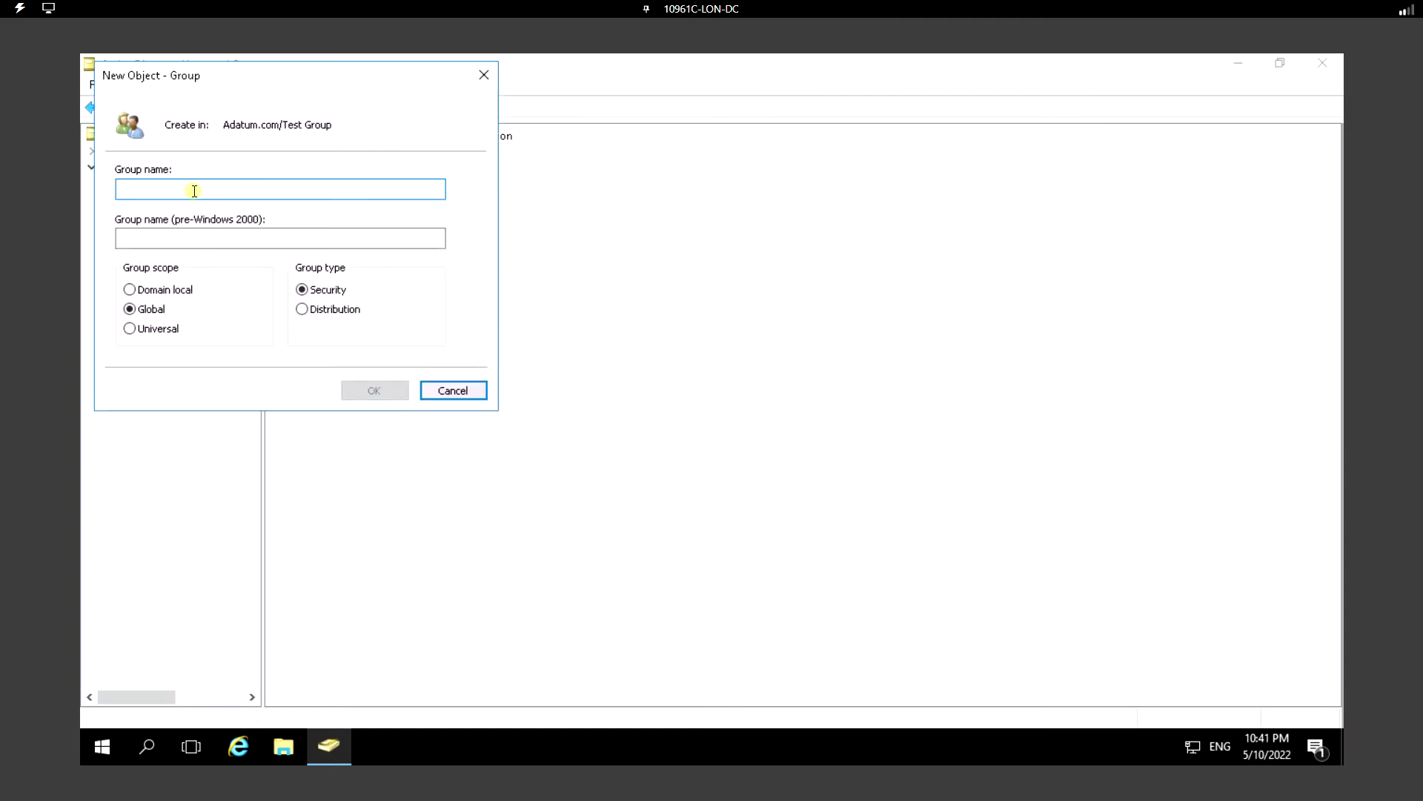
{"action": "left_click", "coordinate": [194, 191]}
{"action": "type", "text": "Group"}
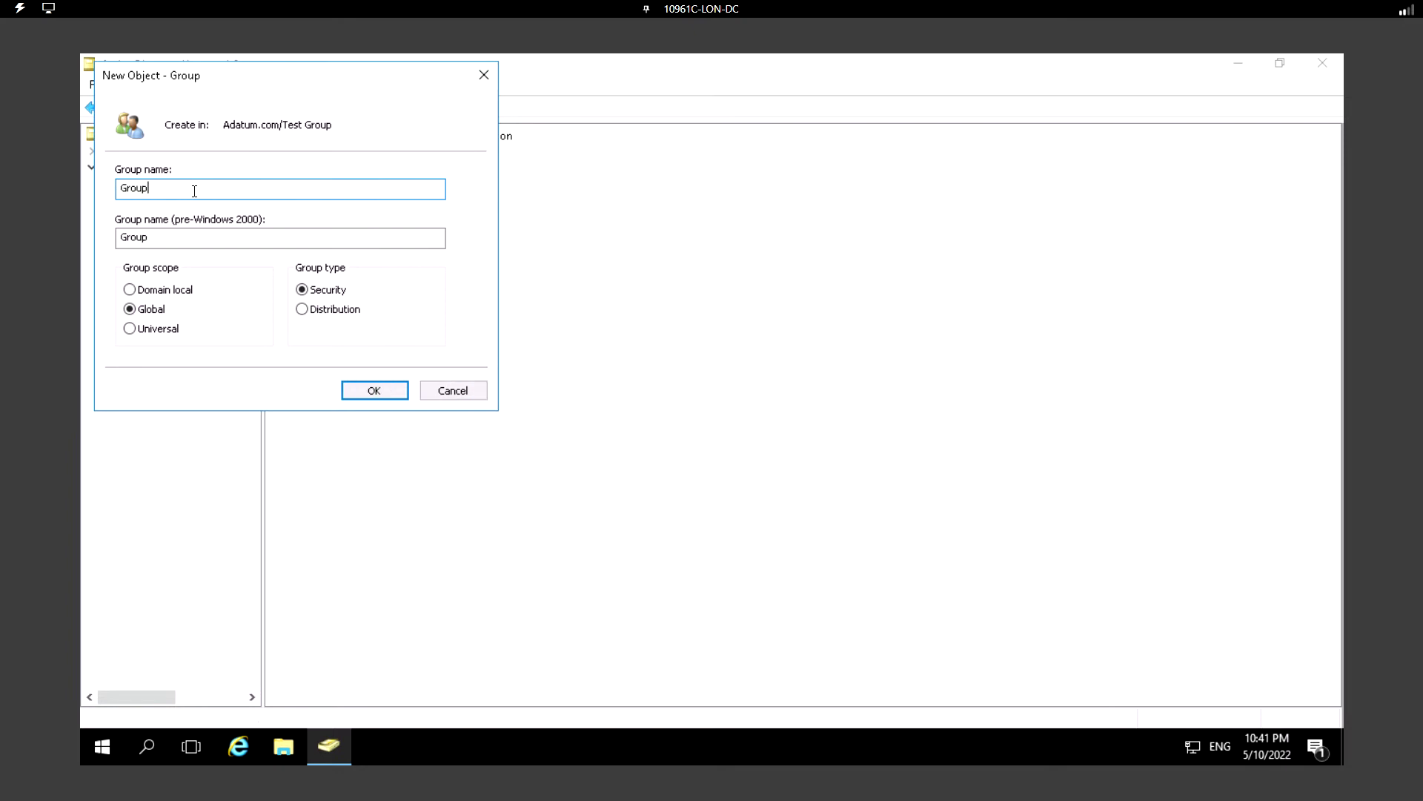
{"action": "type", "text": "1"}
{"action": "left_click", "coordinate": [386, 391]}
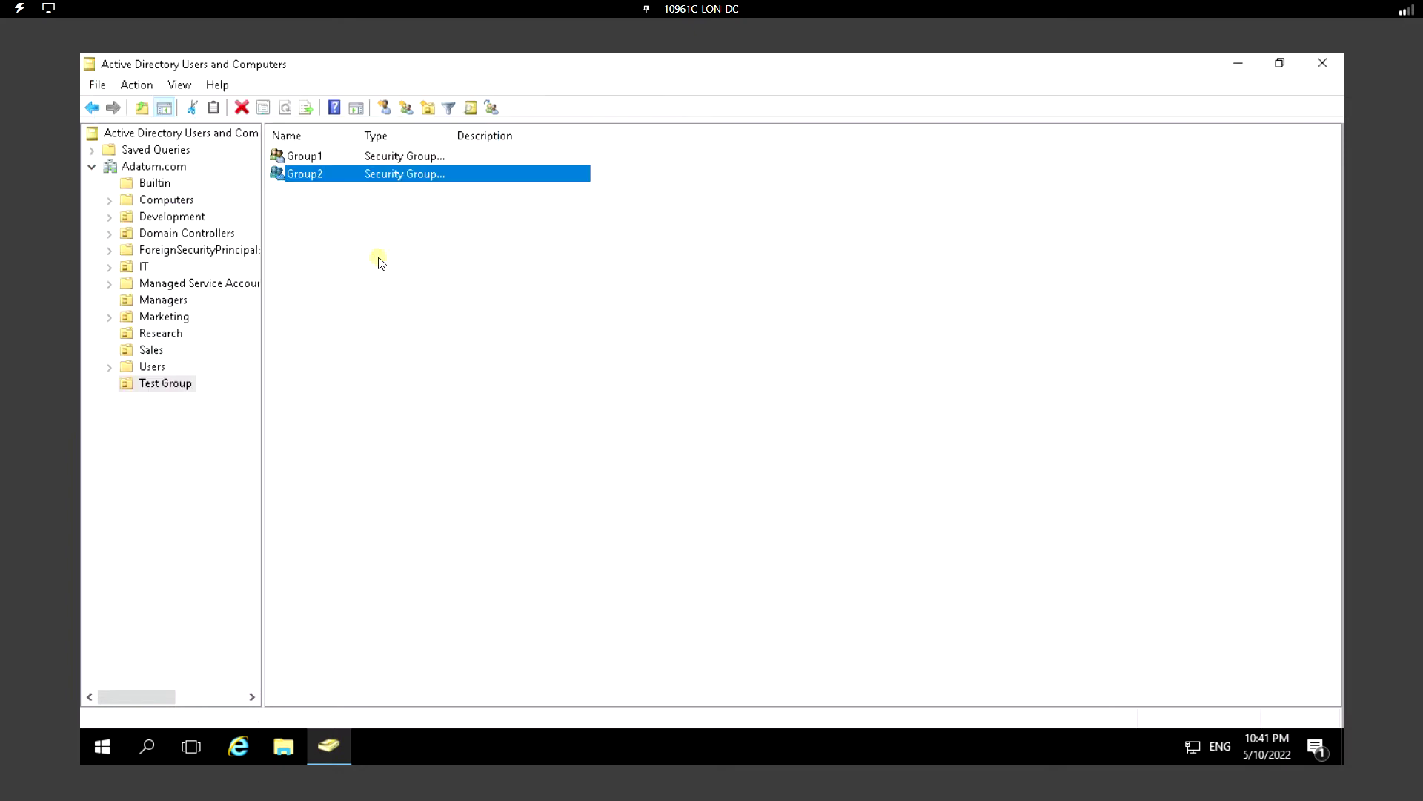
{"action": "left_click", "coordinate": [379, 257]}
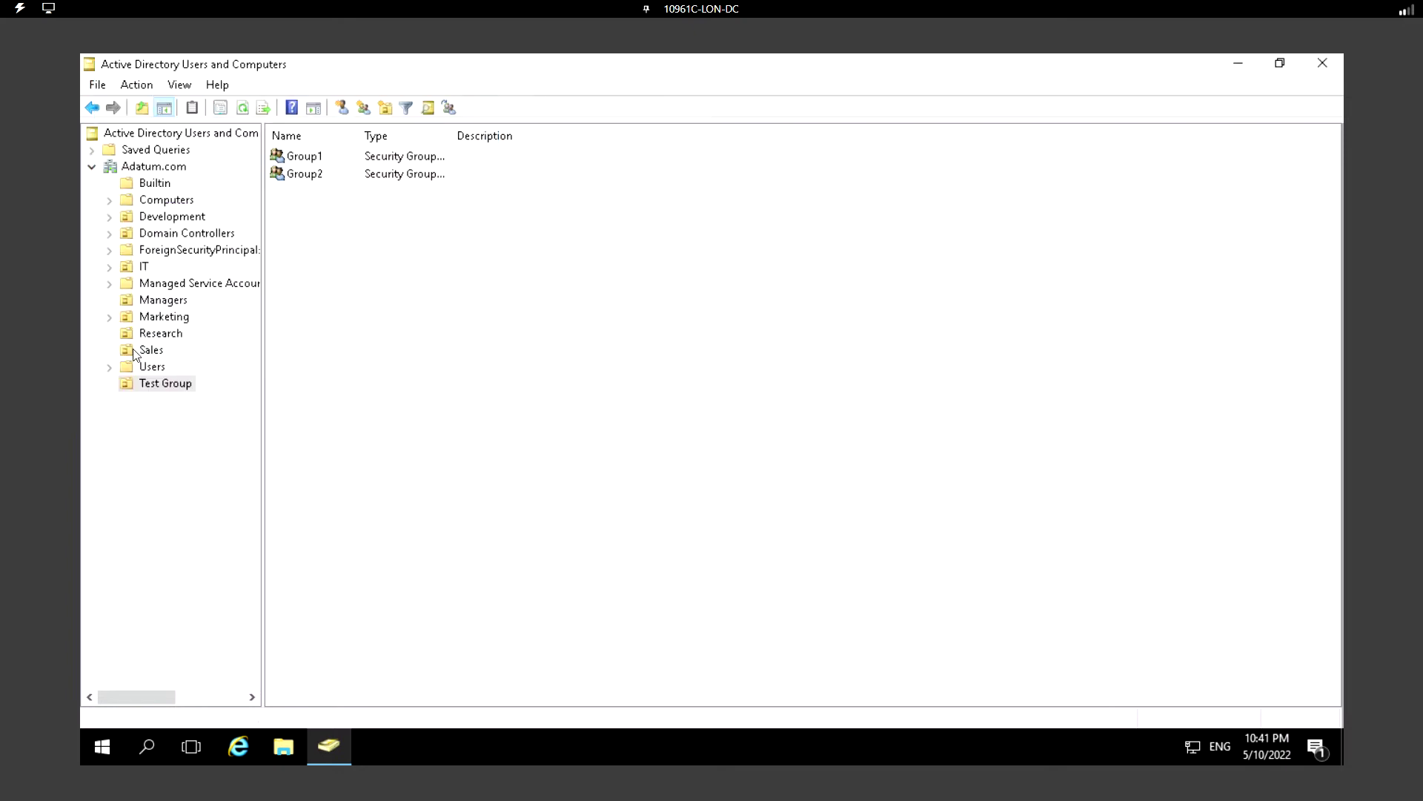
Look through the IT organizational unit for a user account suitable as a member of Group1.
{"action": "left_click", "coordinate": [310, 163]}
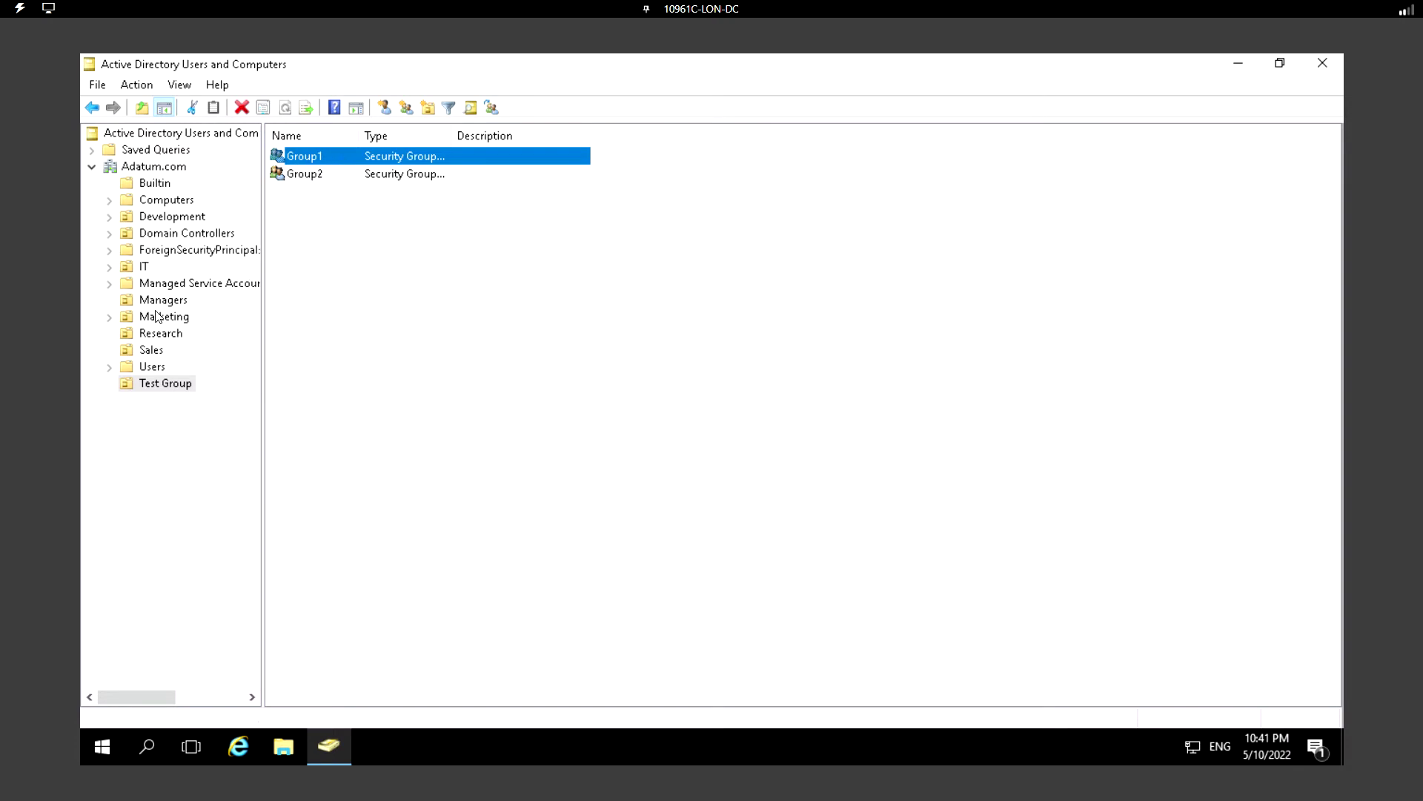
{"action": "left_click", "coordinate": [141, 266]}
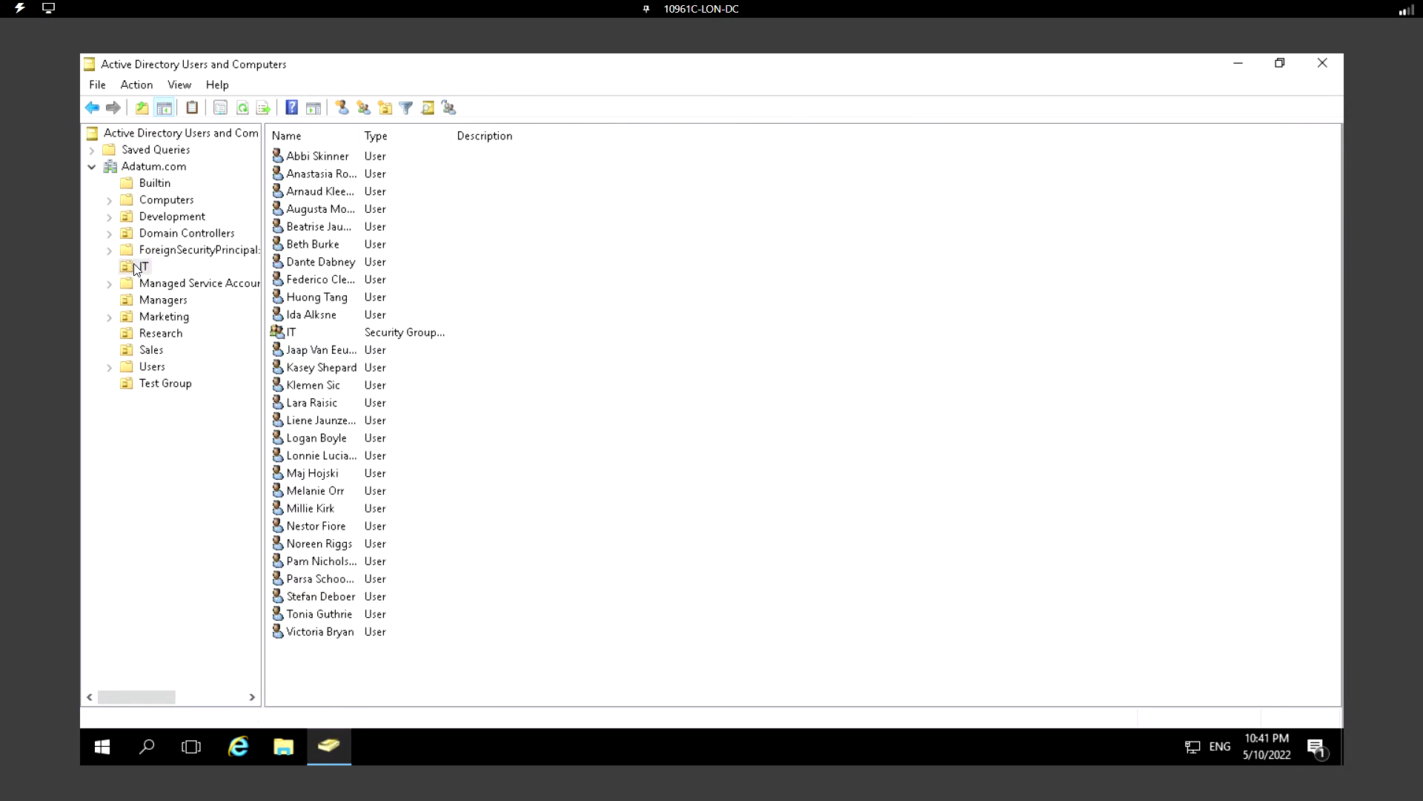
{"action": "left_click", "coordinate": [317, 156]}
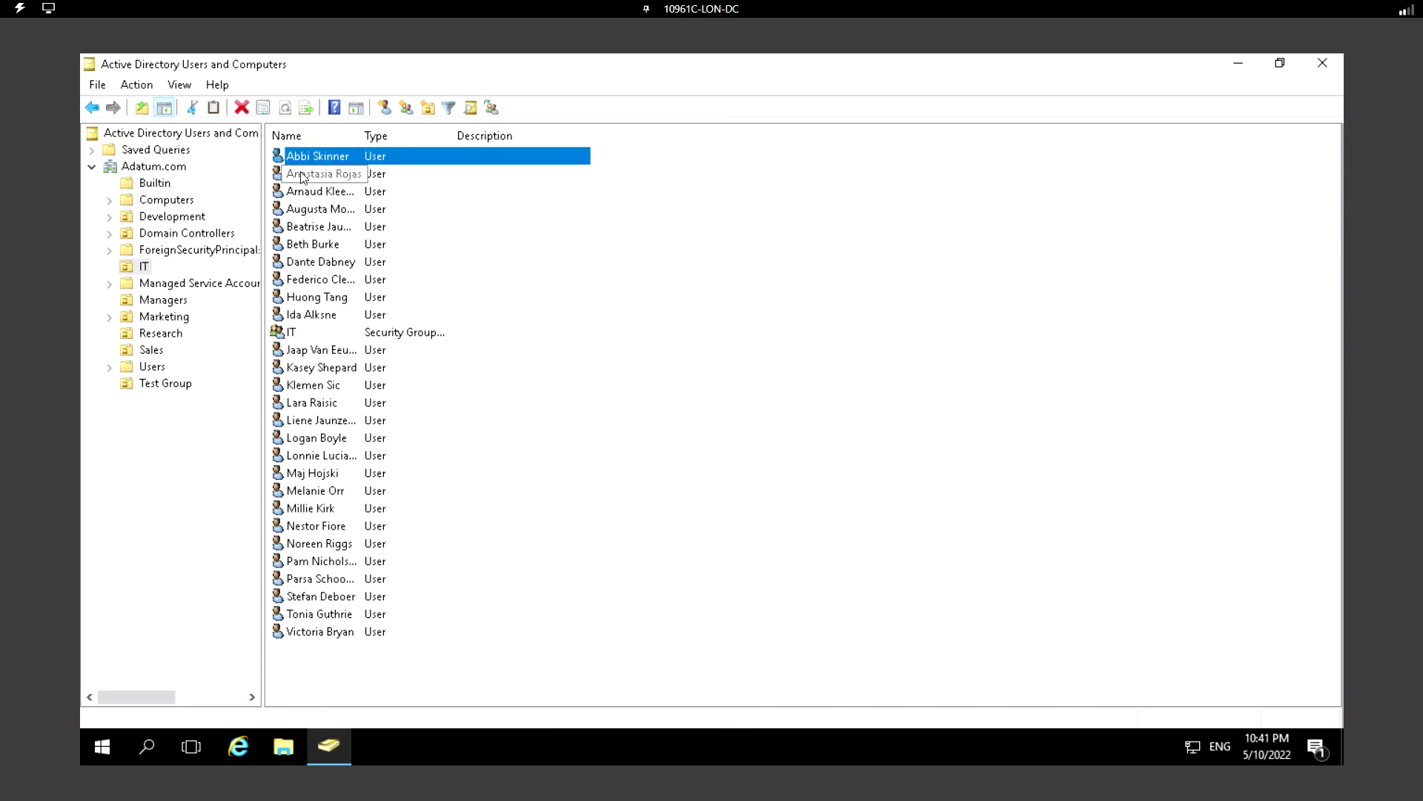
Add the first user listed in the IT organizational unit as a member of Group1 in Test Group, and apply the change.
{"action": "left_click", "coordinate": [163, 384]}
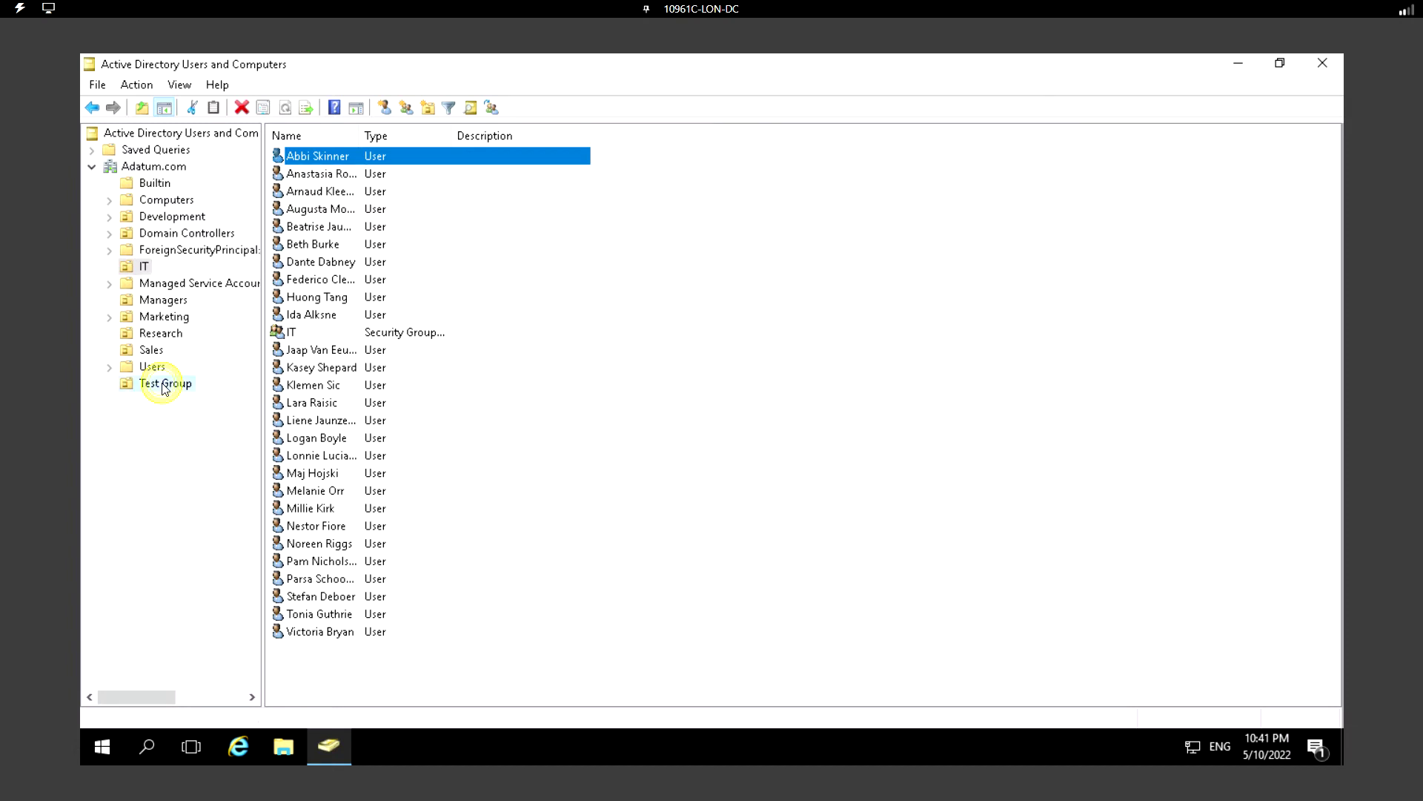
{"action": "double_click", "coordinate": [317, 159]}
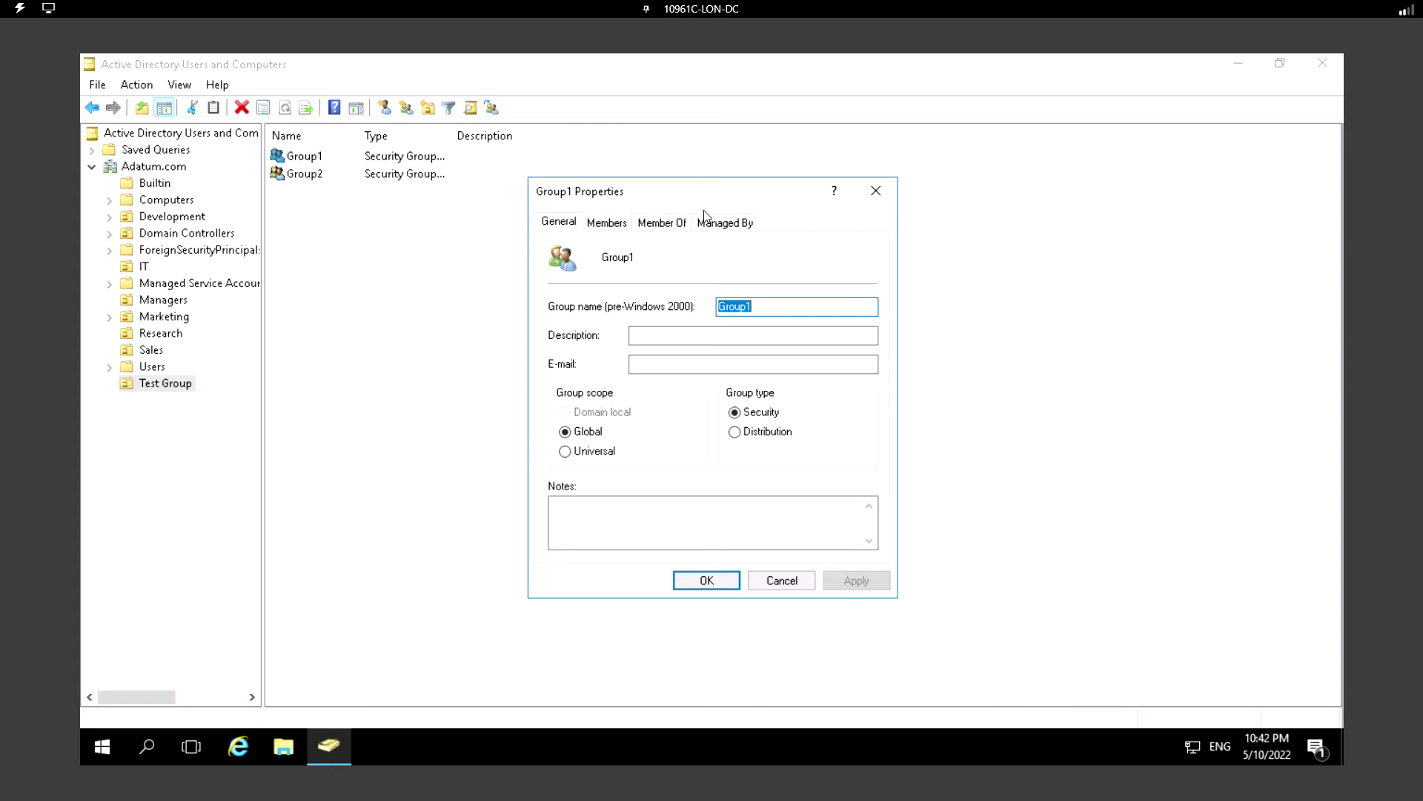
{"action": "left_click", "coordinate": [608, 224]}
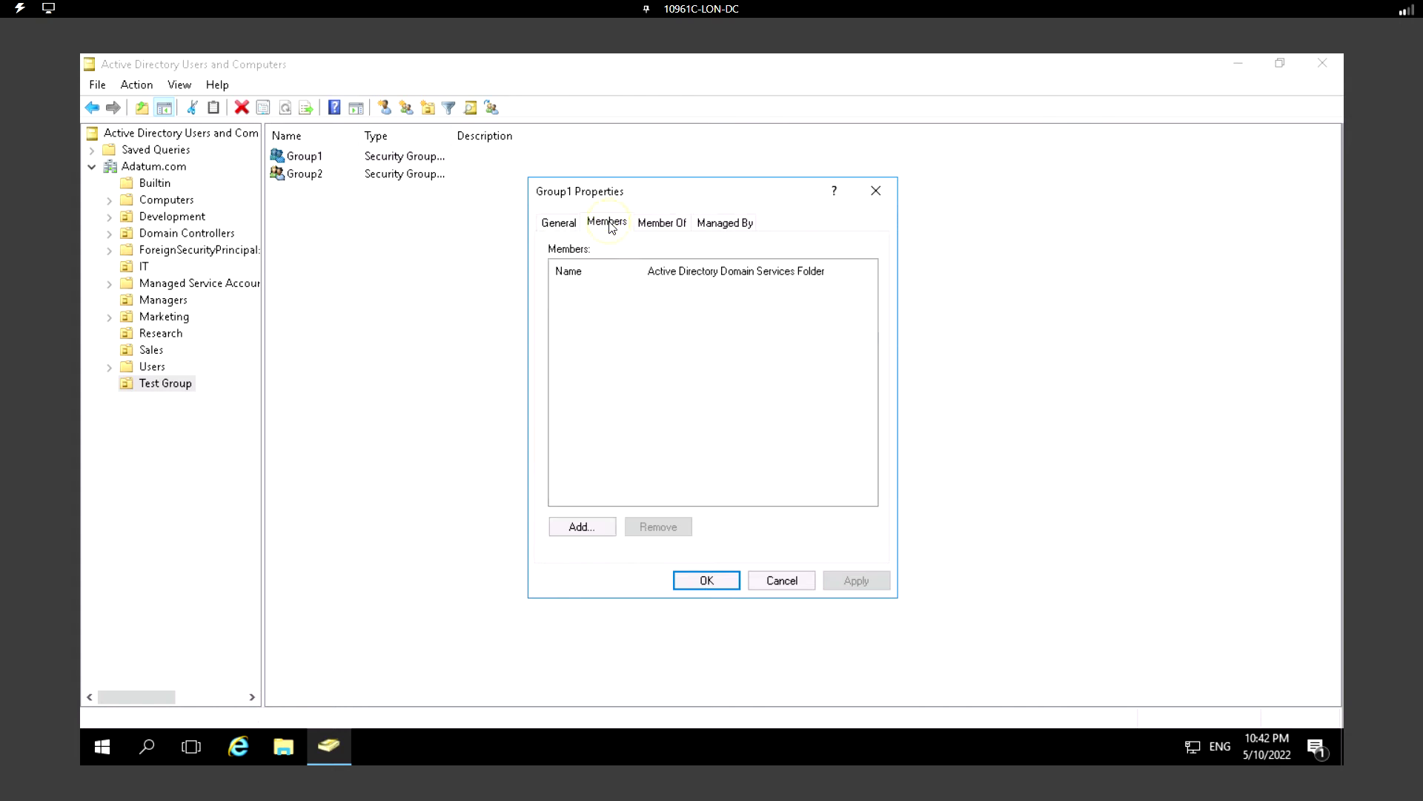
{"action": "left_click", "coordinate": [582, 527]}
{"action": "left_click", "coordinate": [644, 376]}
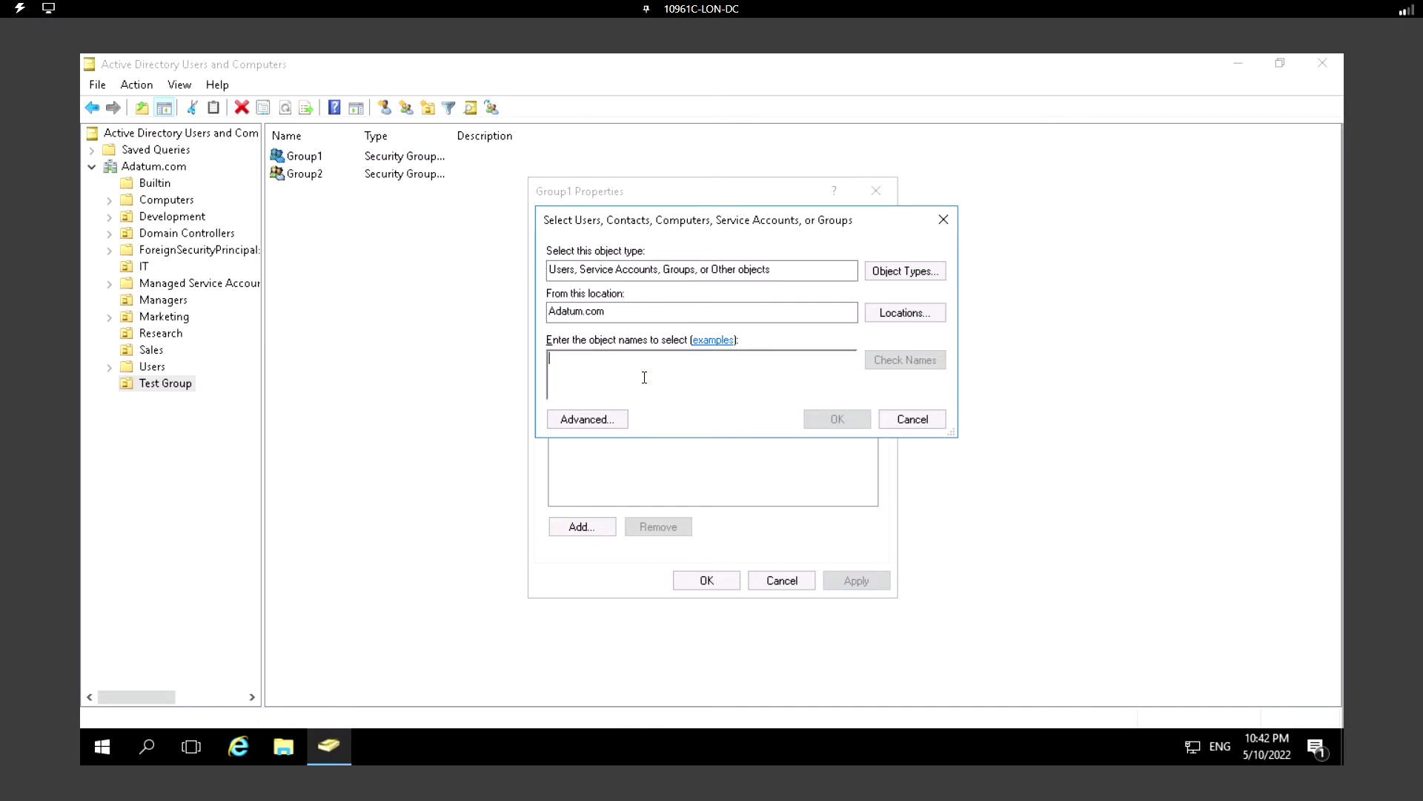
{"action": "type", "text": "abbi"}
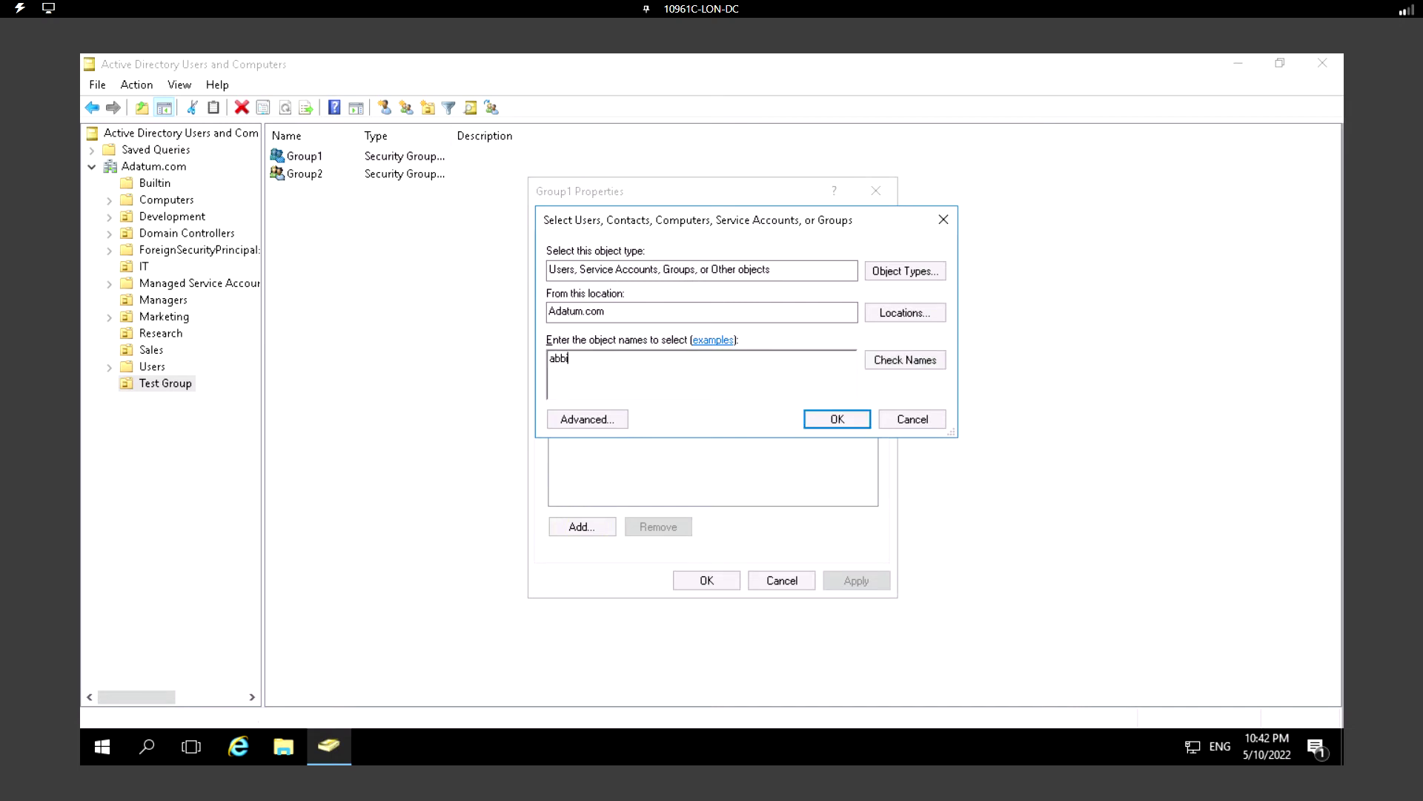
{"action": "key", "text": "Tab"}
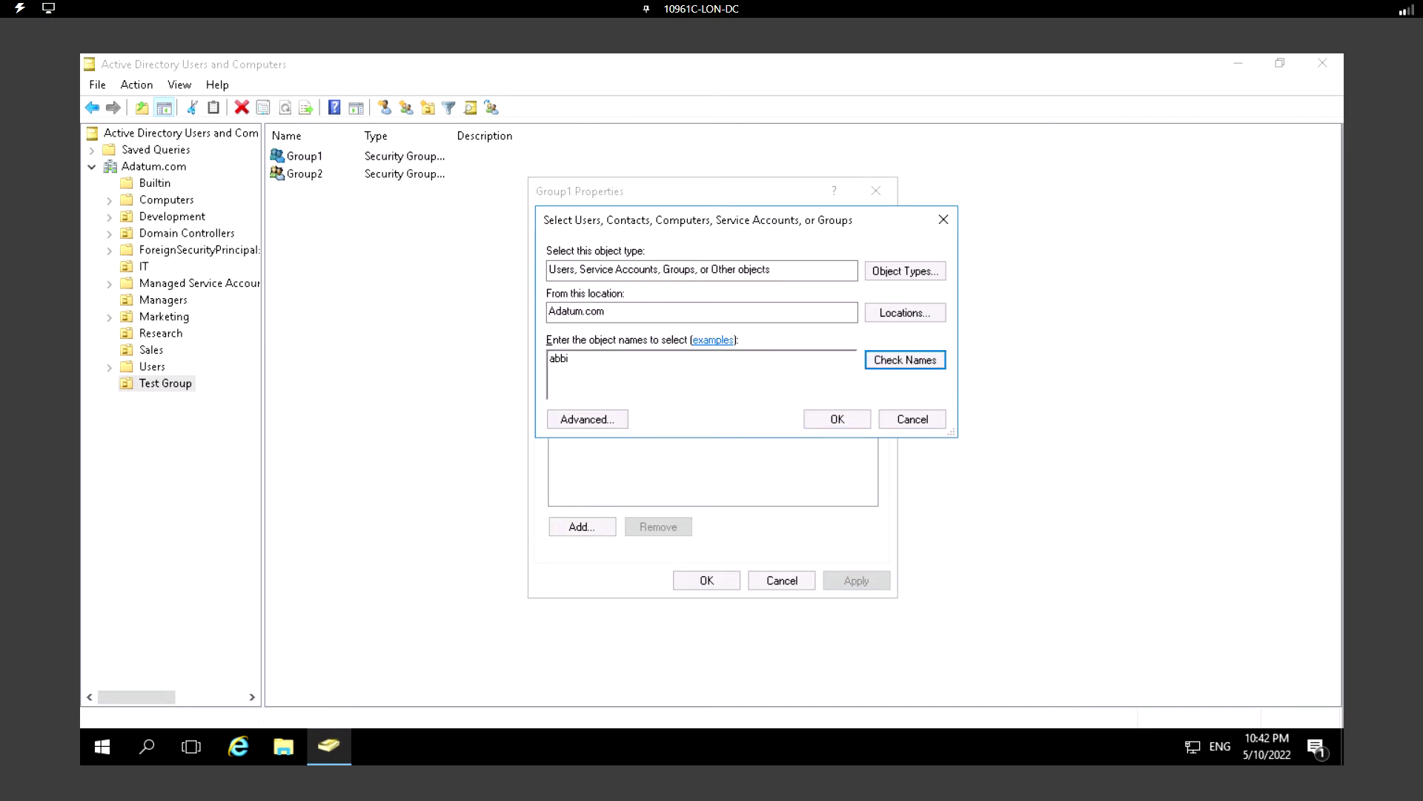
{"action": "key", "text": "Return"}
{"action": "left_click", "coordinate": [837, 418]}
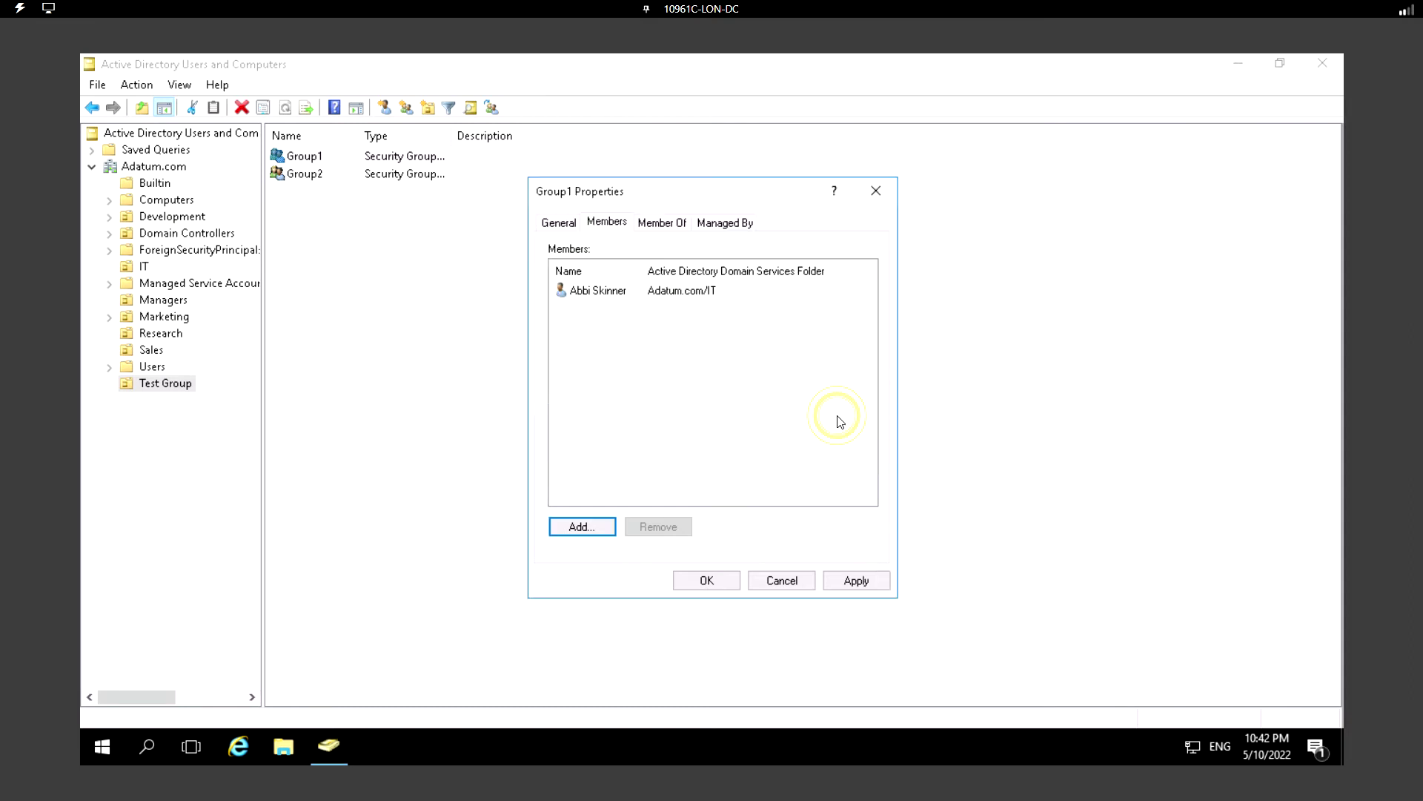
{"action": "left_click", "coordinate": [850, 582]}
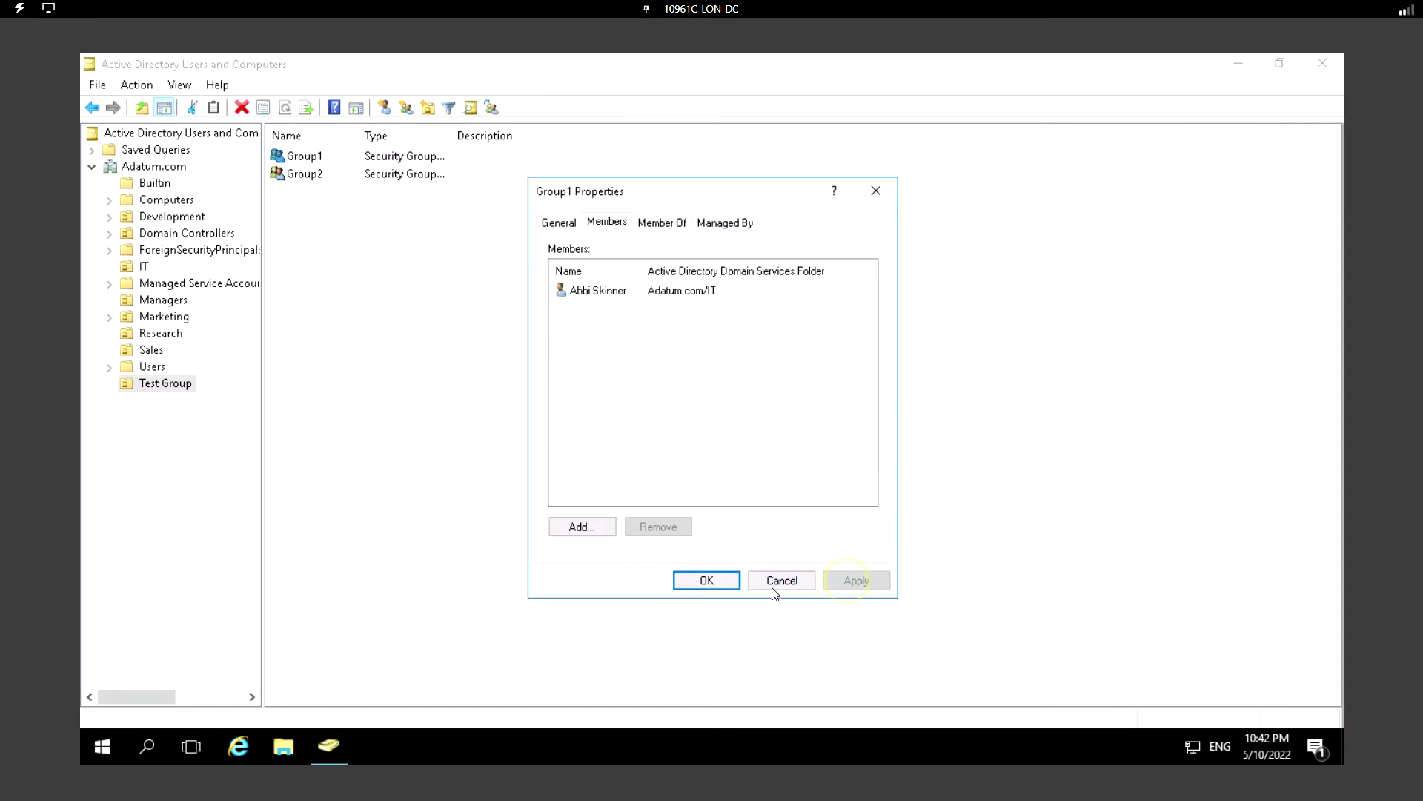
{"action": "left_click", "coordinate": [708, 579]}
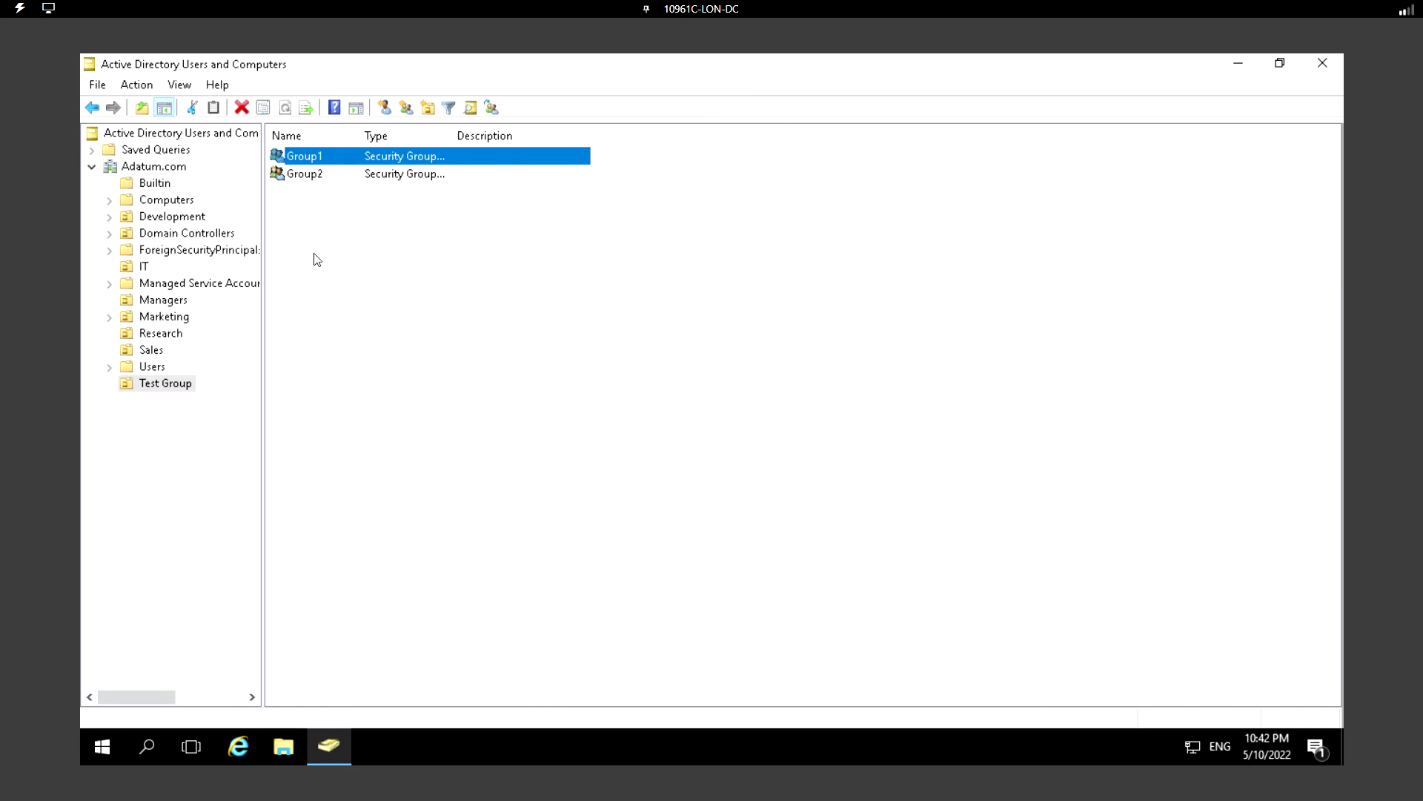
{"action": "left_click", "coordinate": [317, 178]}
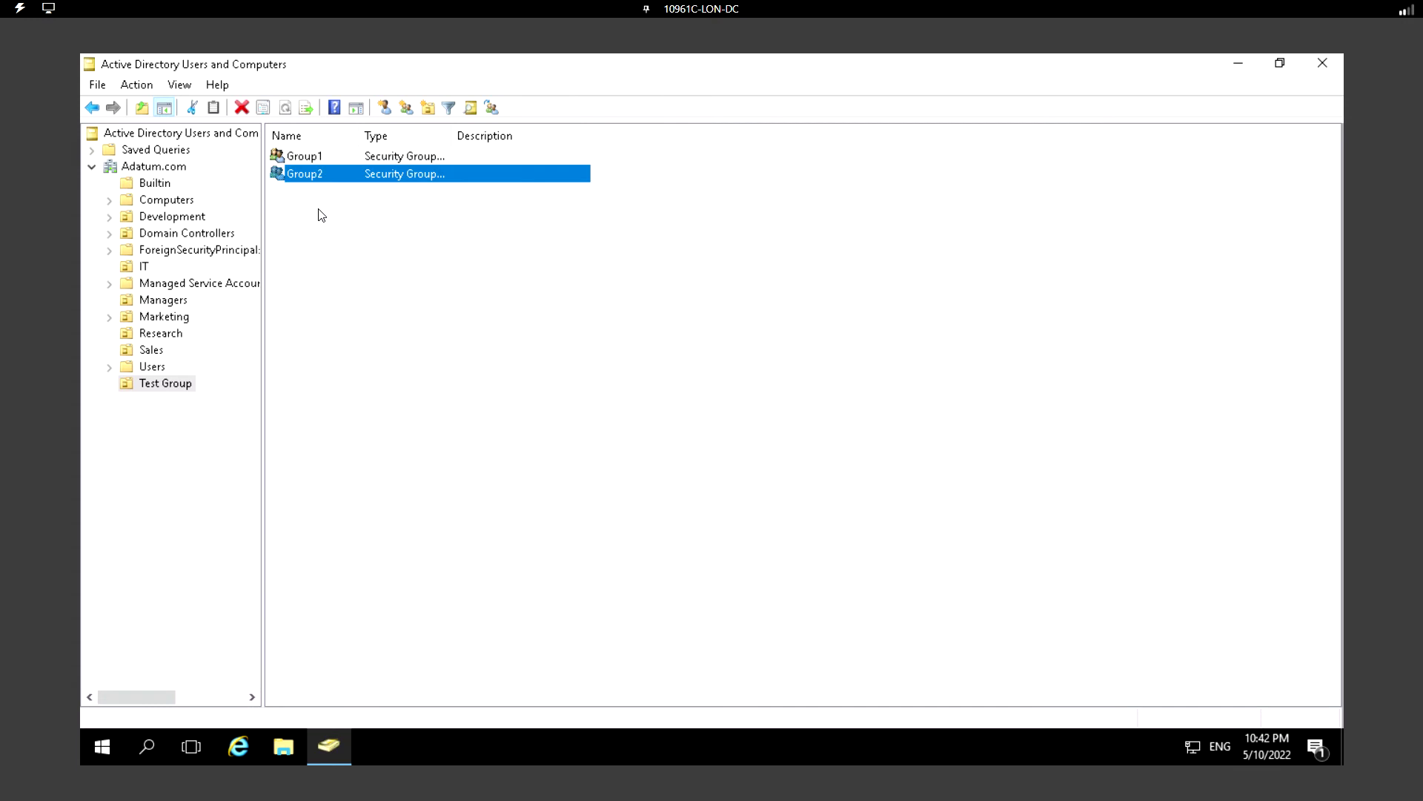
{"action": "left_click", "coordinate": [311, 155]}
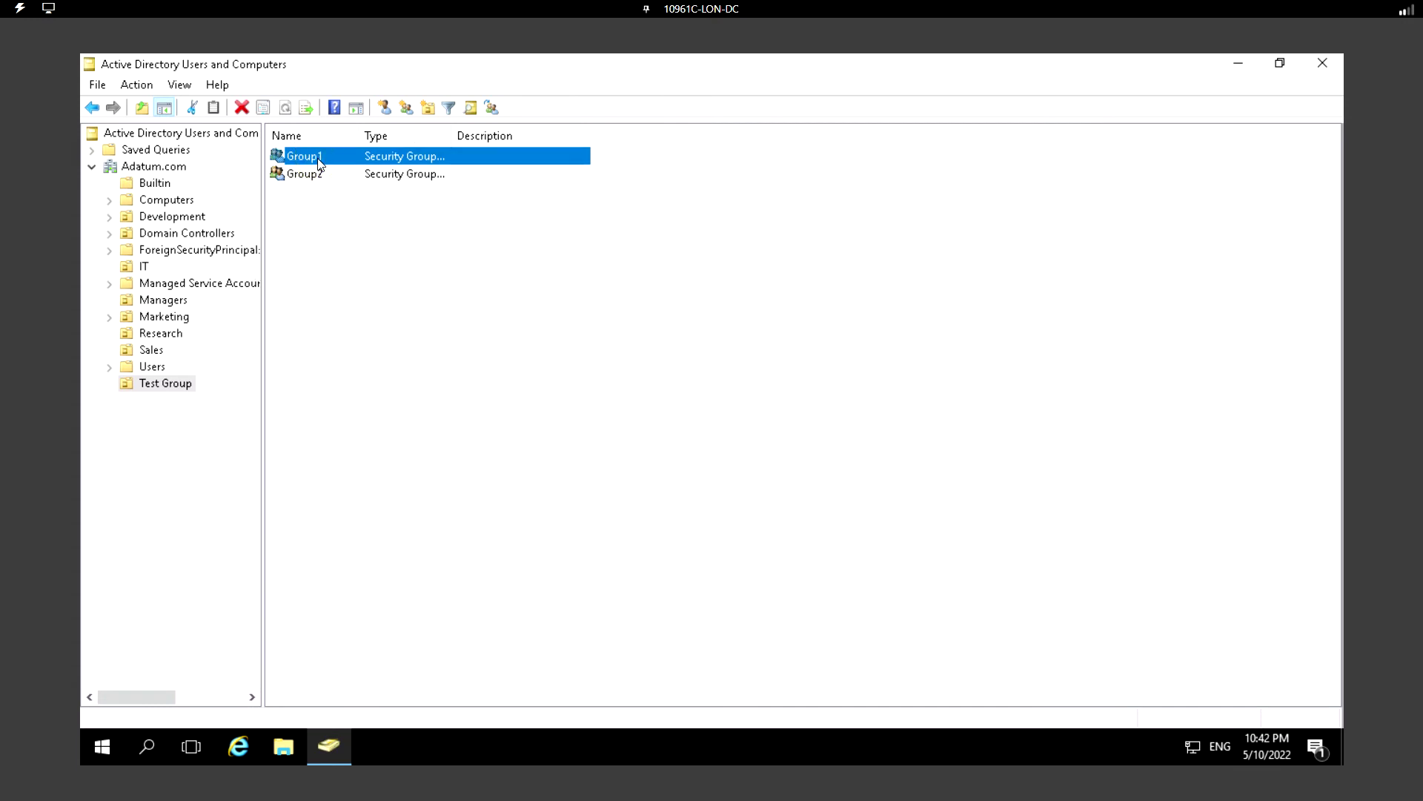
Create a global security group named NestedGroup in the Test Group organizational unit.
{"action": "right_click", "coordinate": [375, 298]}
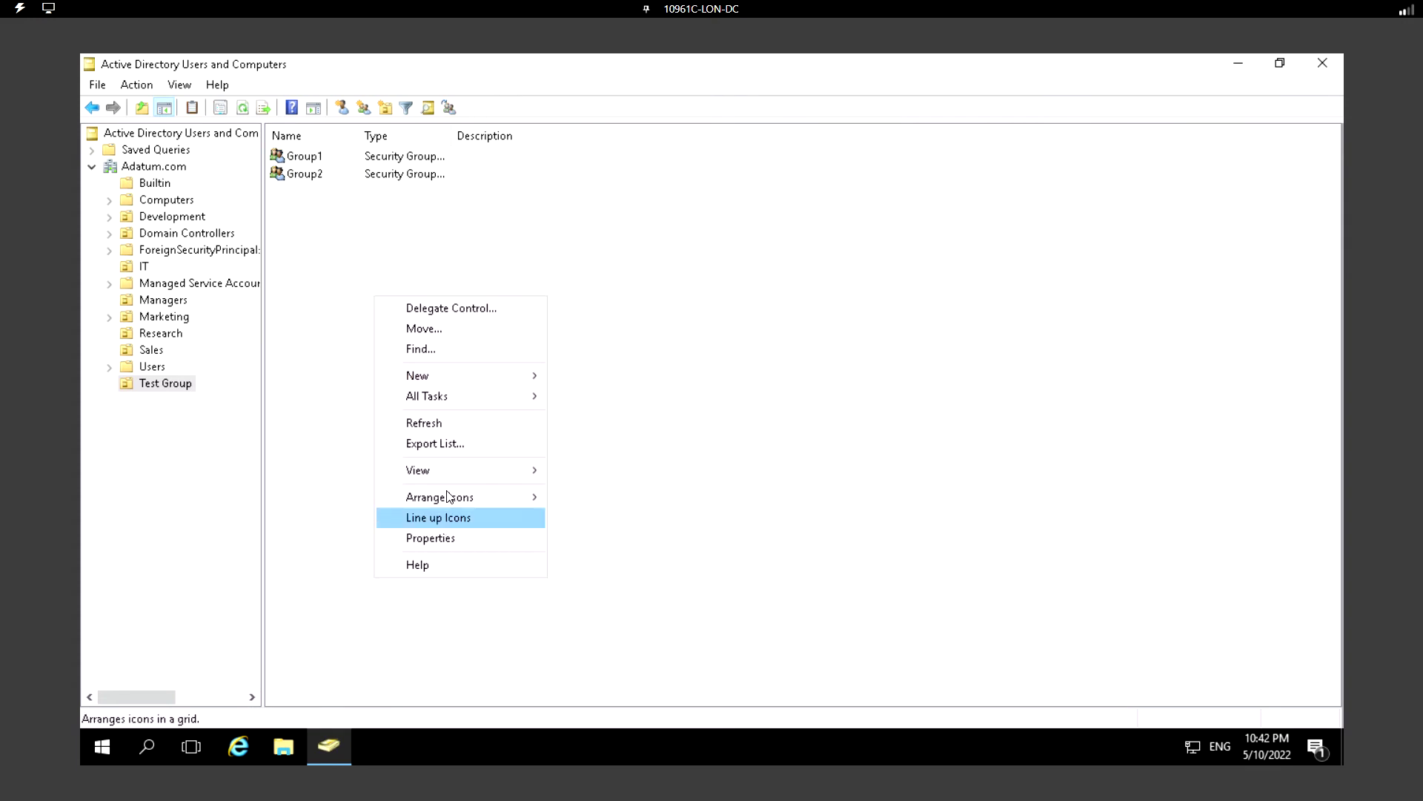
{"action": "mouse_move", "coordinate": [522, 373]}
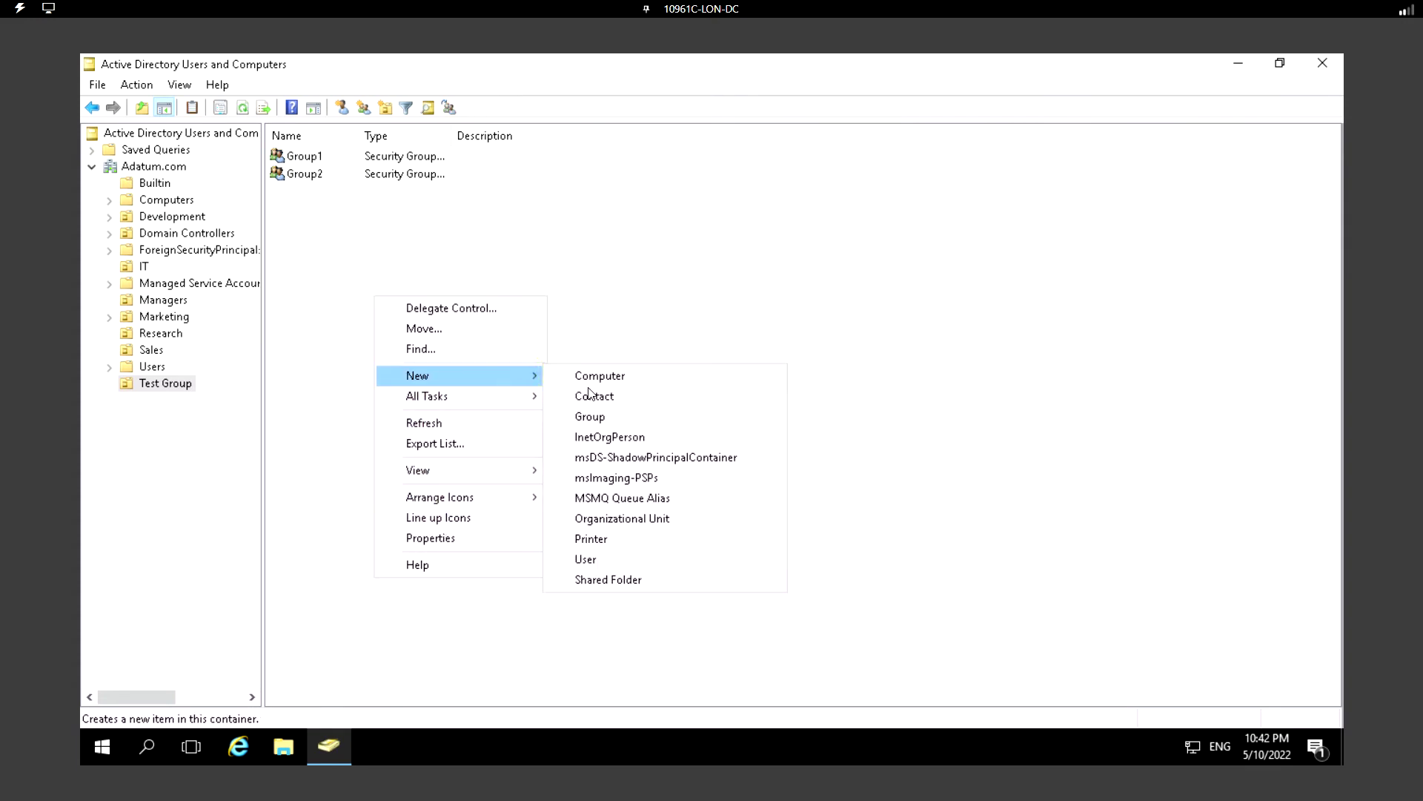
{"action": "left_click", "coordinate": [593, 415]}
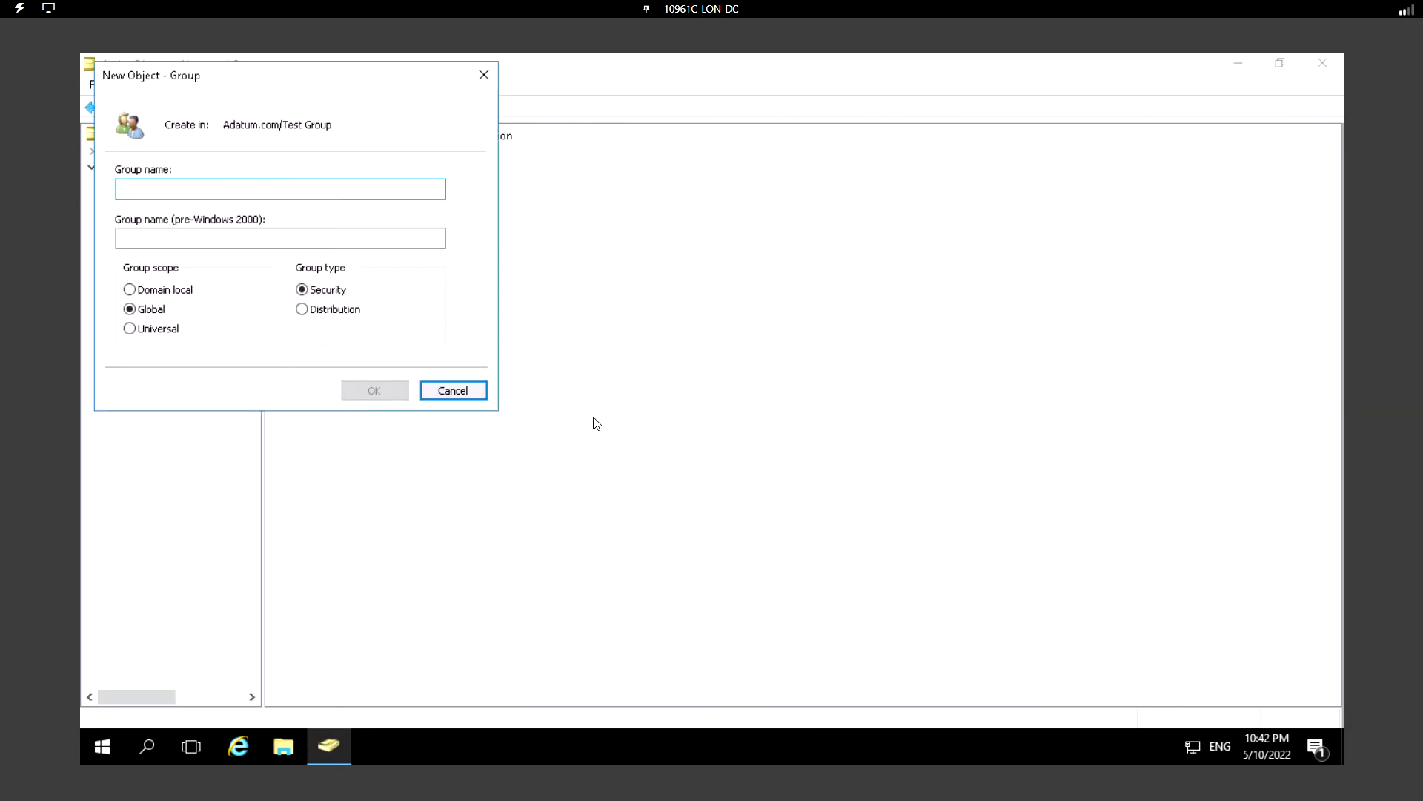
{"action": "type", "text": "Nested"}
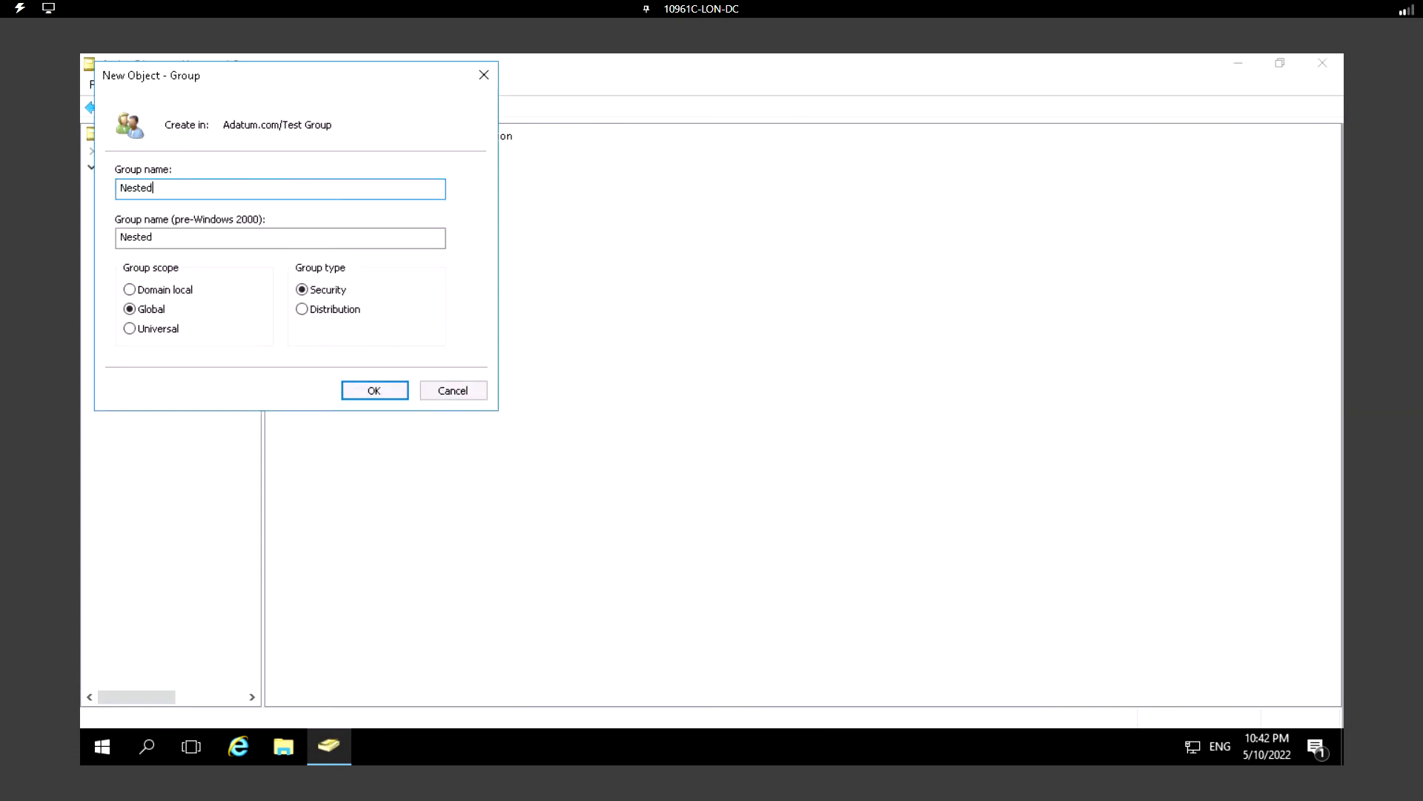
{"action": "type", "text": "Group"}
{"action": "left_click", "coordinate": [388, 393]}
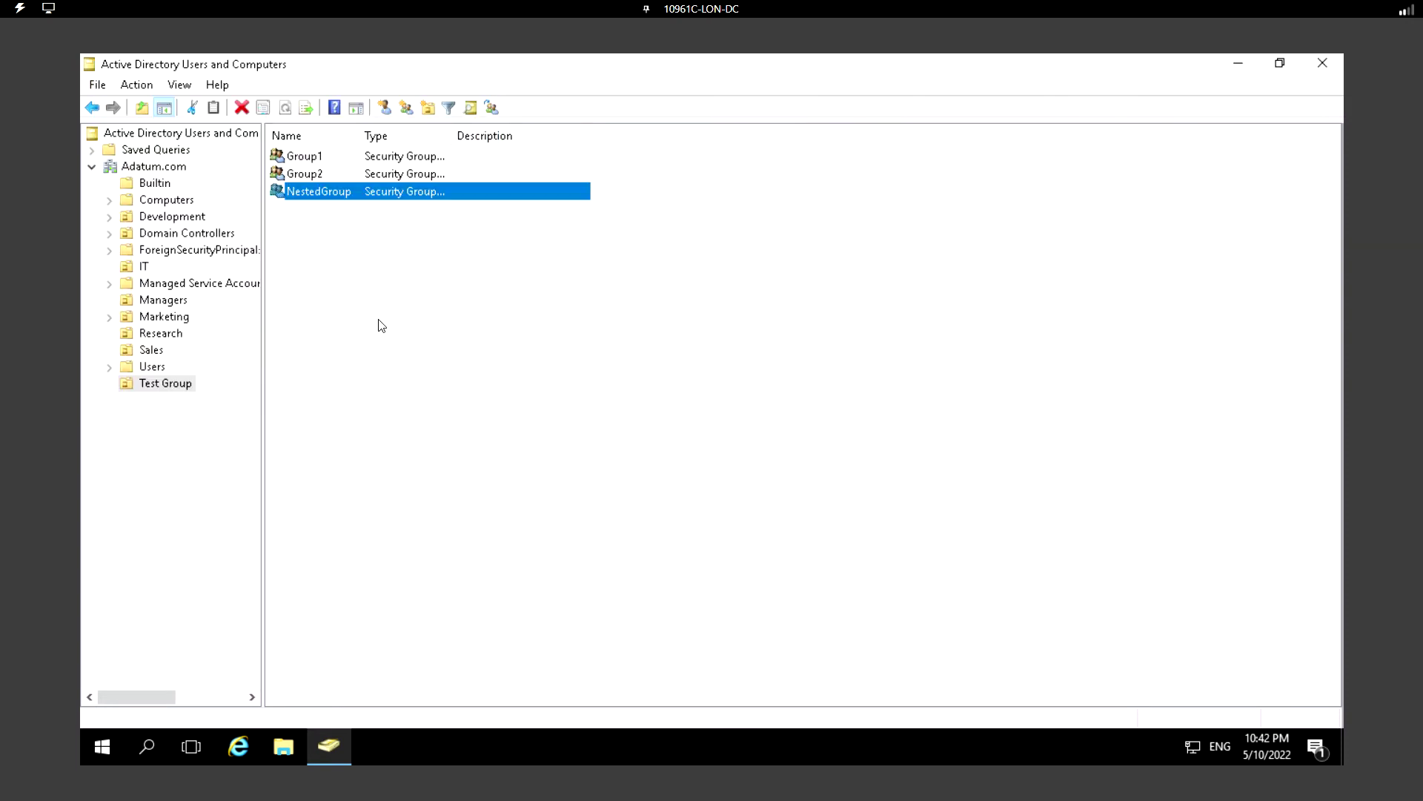
{"action": "left_click", "coordinate": [352, 238]}
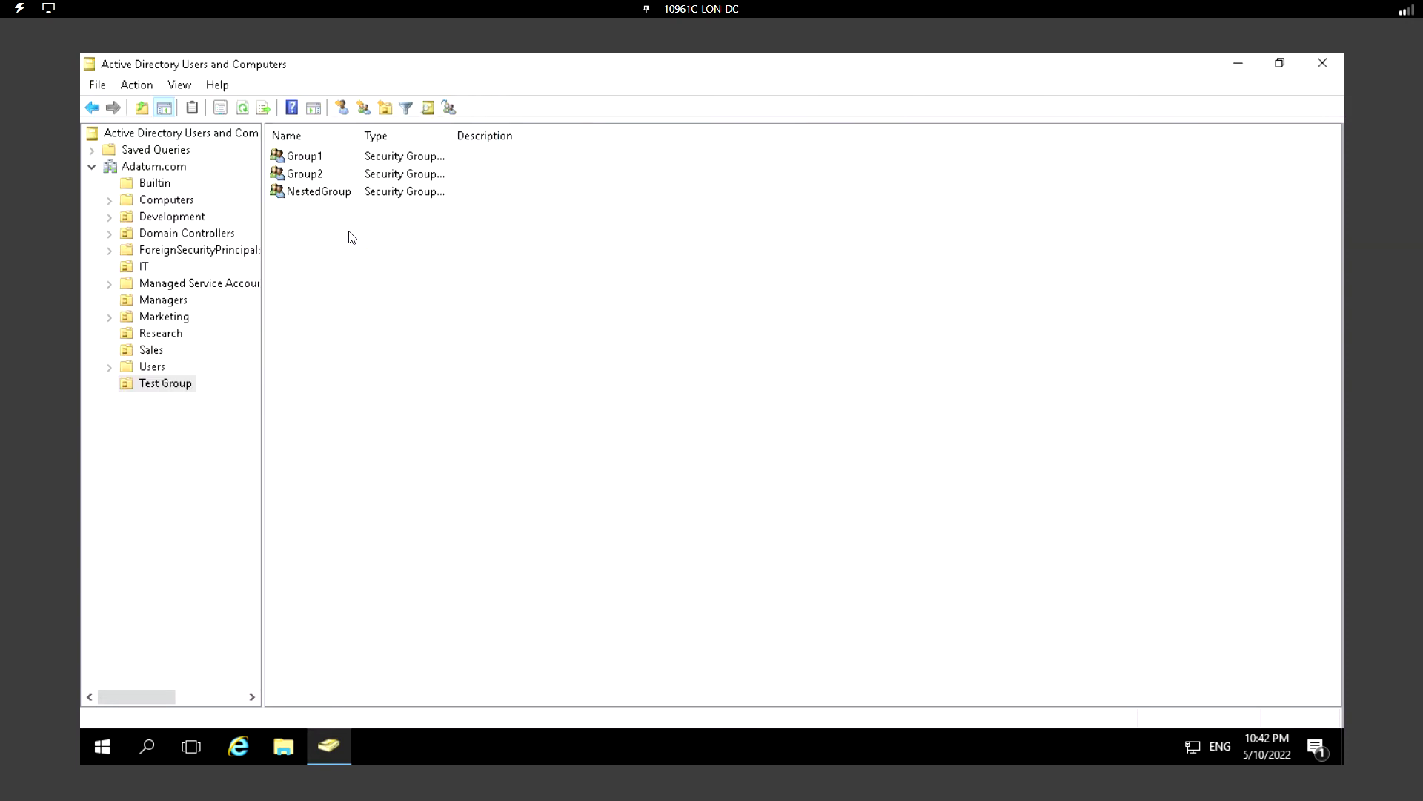
{"action": "left_click", "coordinate": [315, 158]}
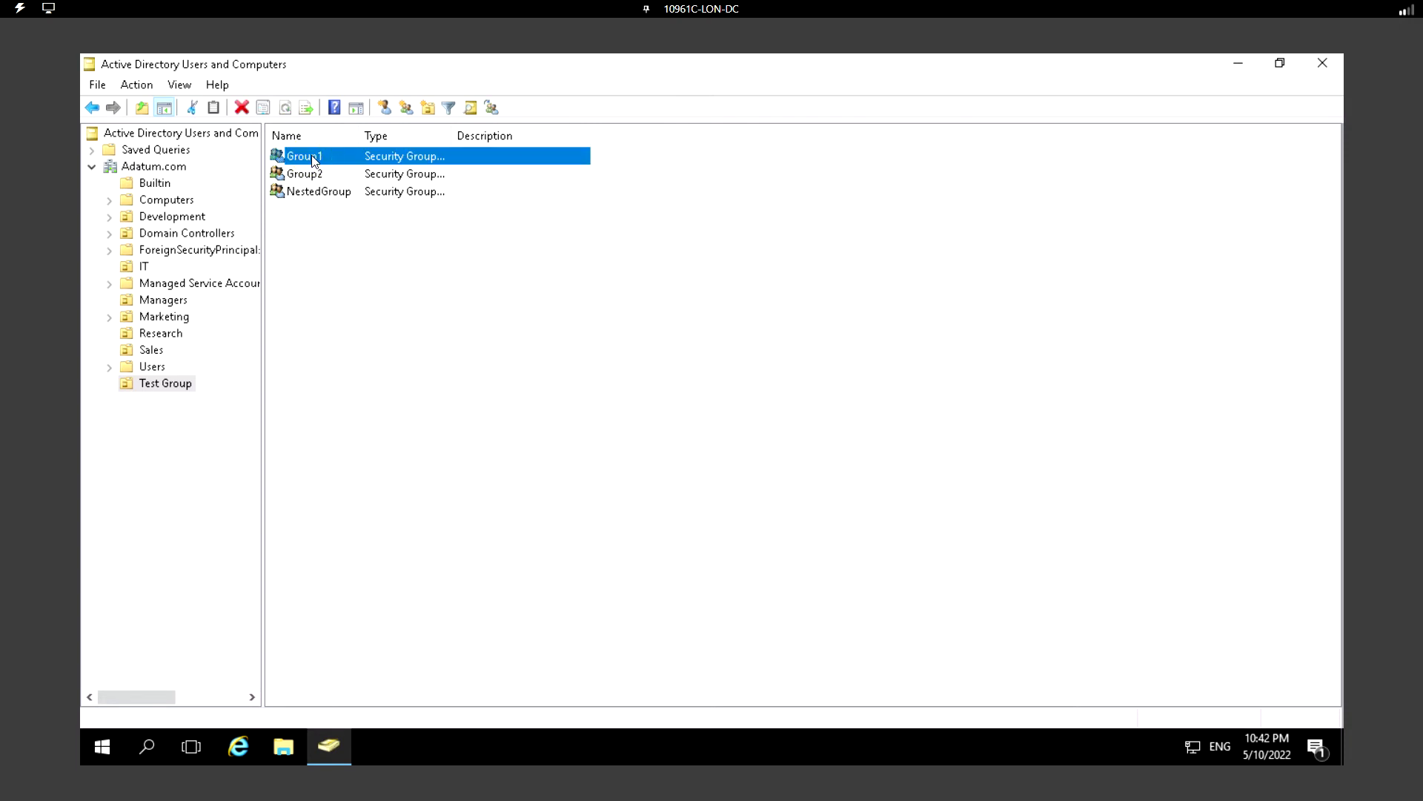
{"action": "left_click", "coordinate": [326, 192]}
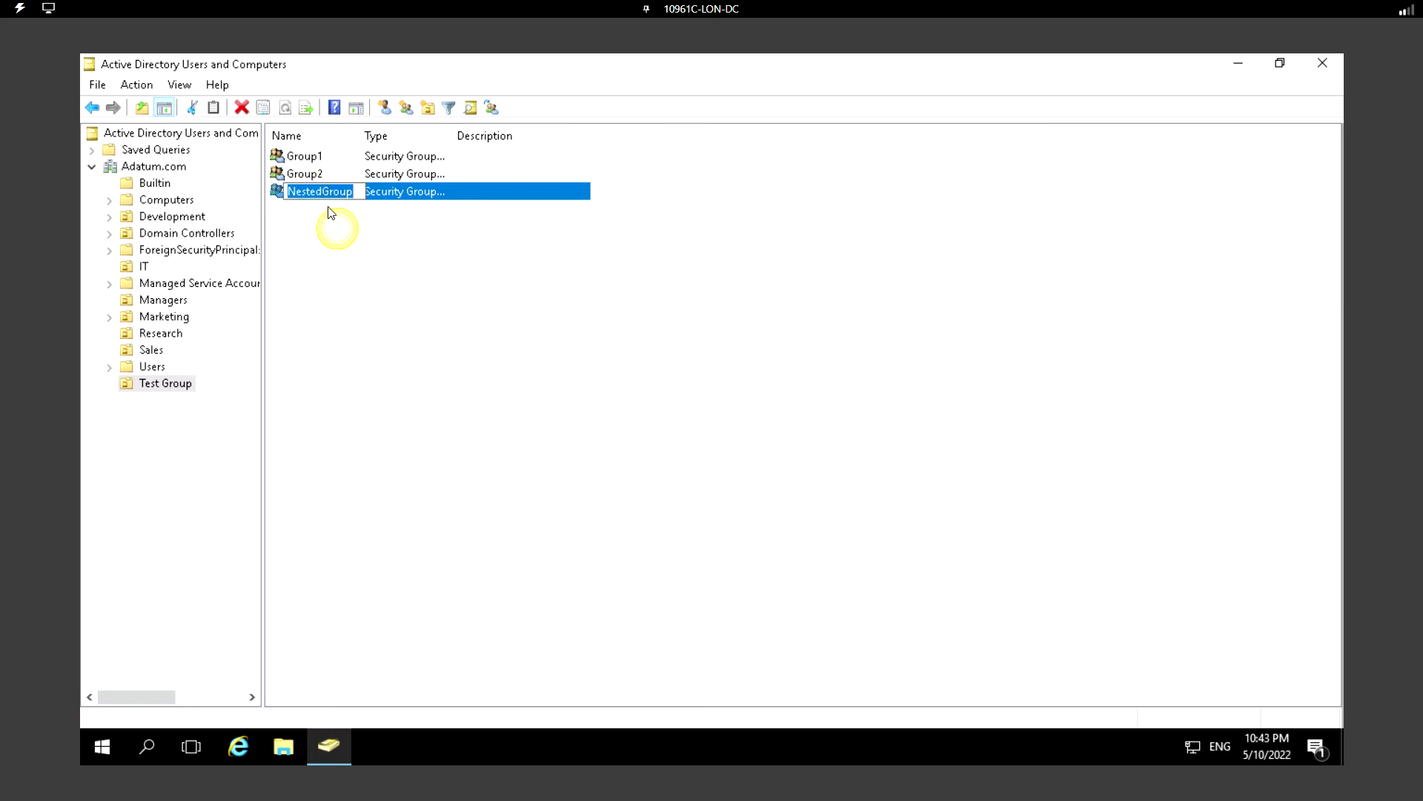
{"action": "left_click", "coordinate": [309, 164]}
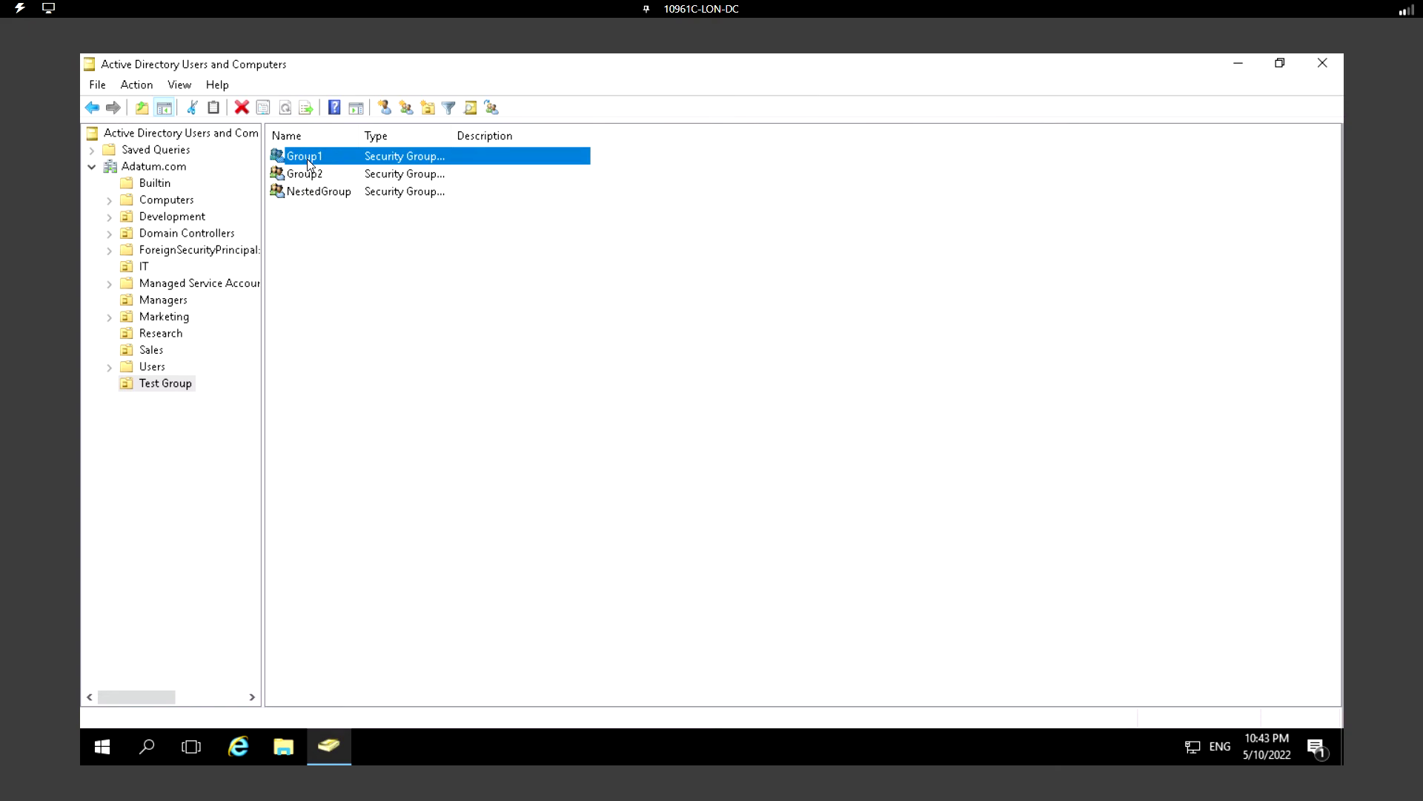
Add Group1 as a member of NestedGroup, checking the name against the directory, and apply the change.
{"action": "double_click", "coordinate": [322, 194]}
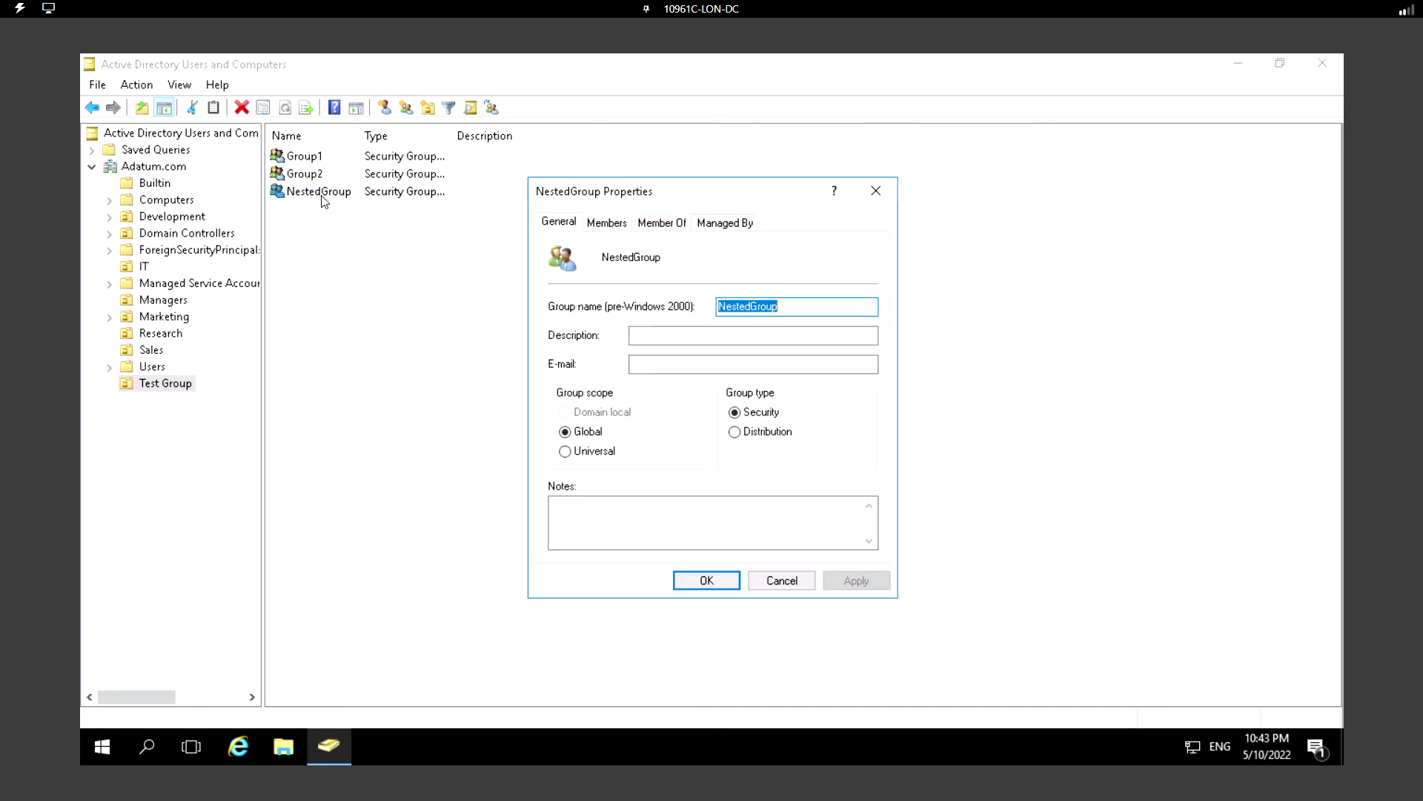
{"action": "left_click", "coordinate": [605, 224]}
{"action": "left_click", "coordinate": [582, 526]}
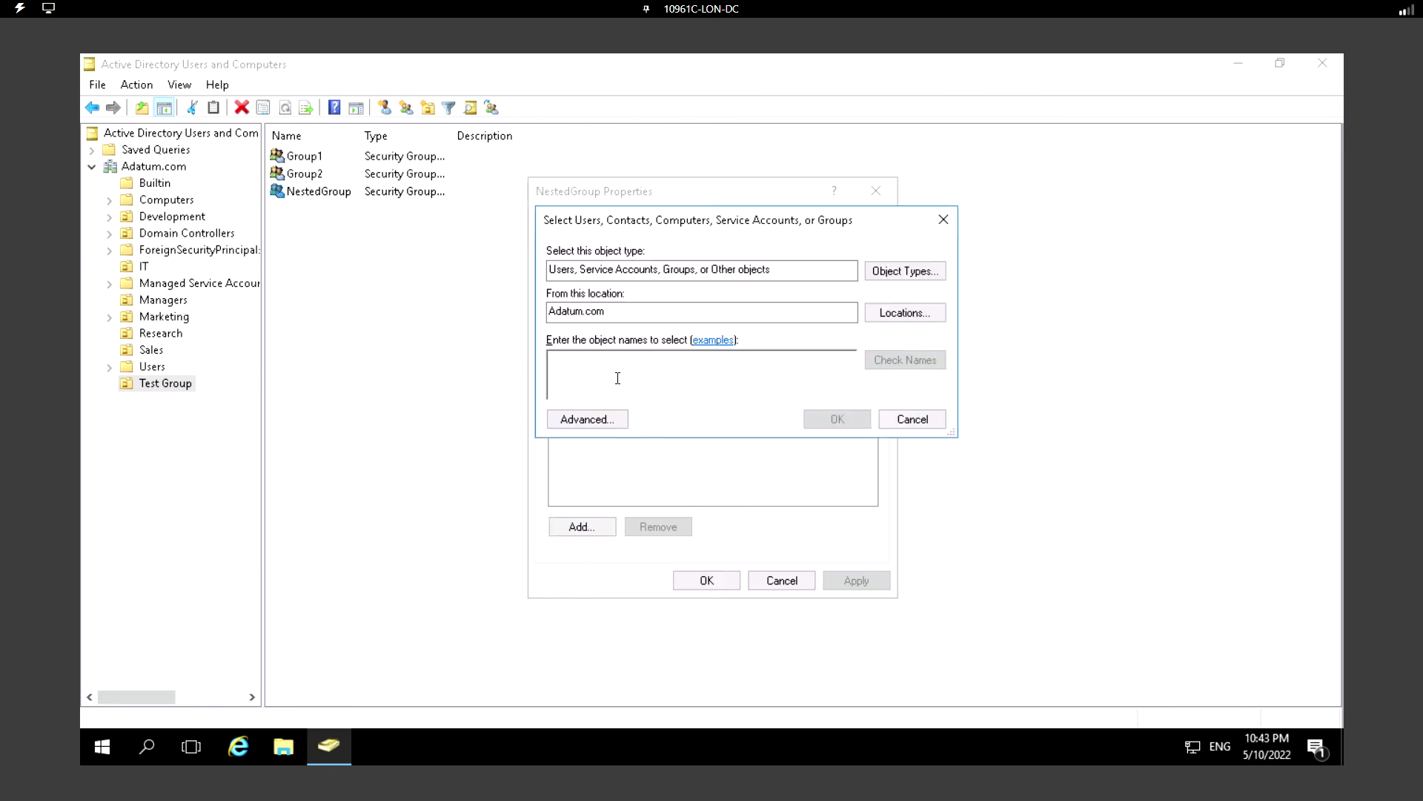
{"action": "type", "text": "group"}
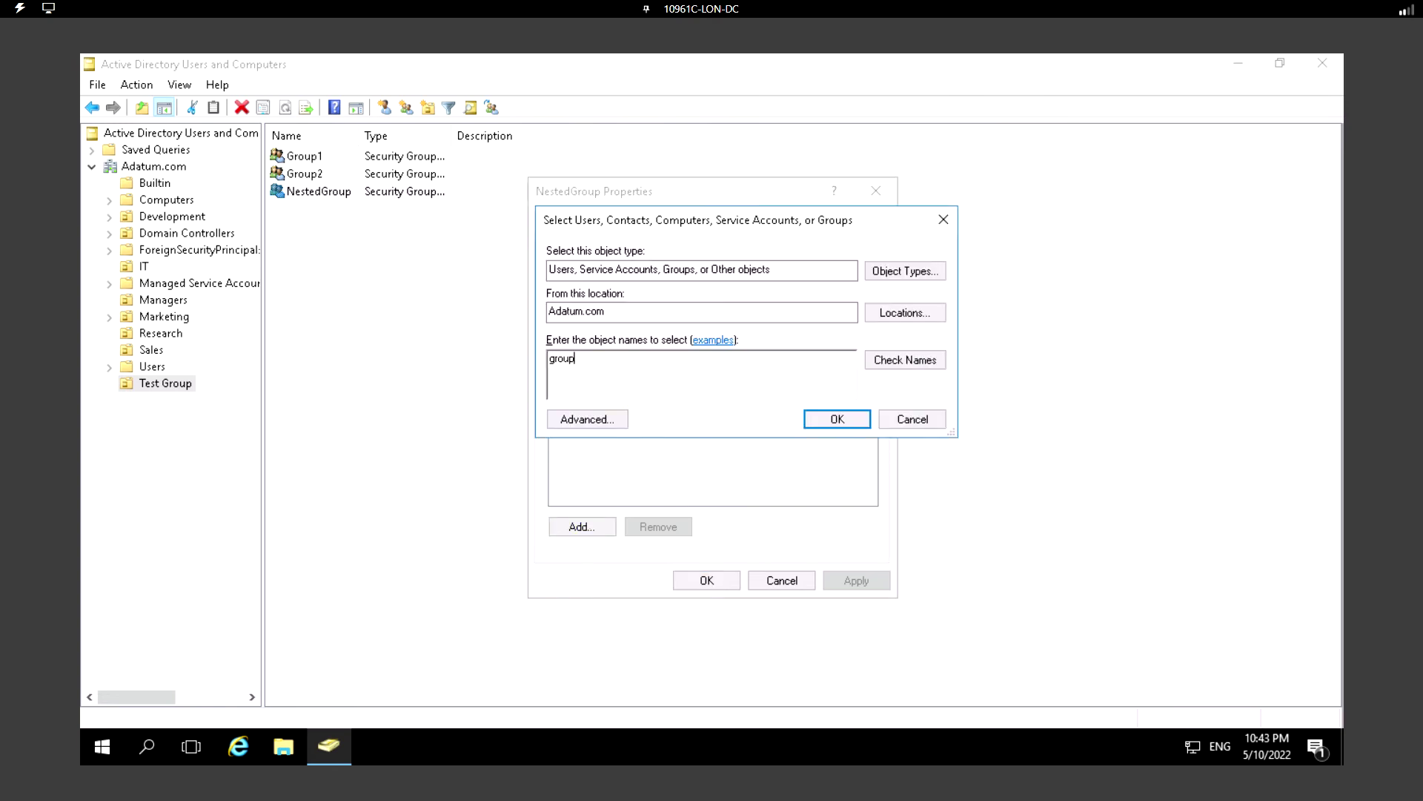
{"action": "type", "text": "1"}
{"action": "left_click", "coordinate": [921, 359]}
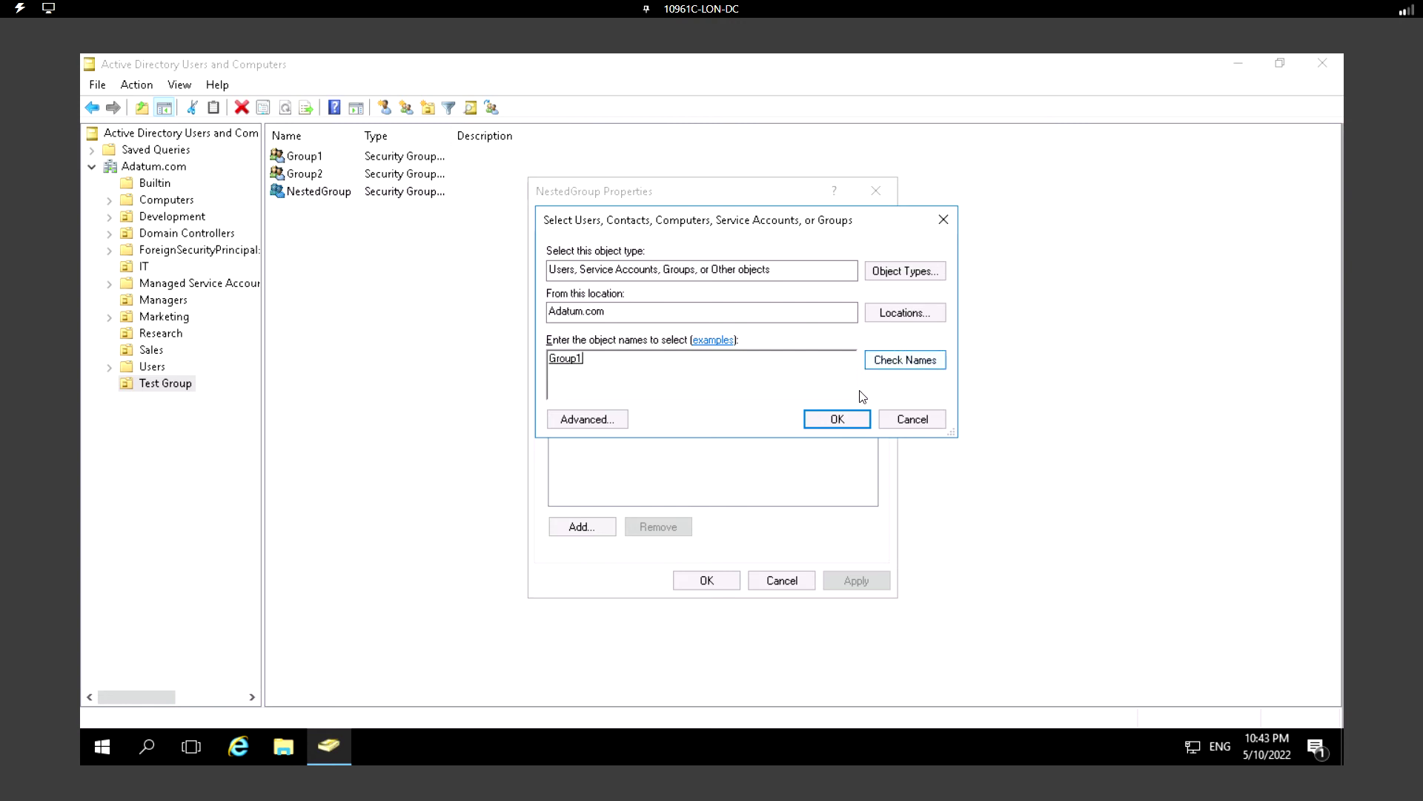
{"action": "left_click", "coordinate": [823, 422]}
{"action": "left_click", "coordinate": [857, 581]}
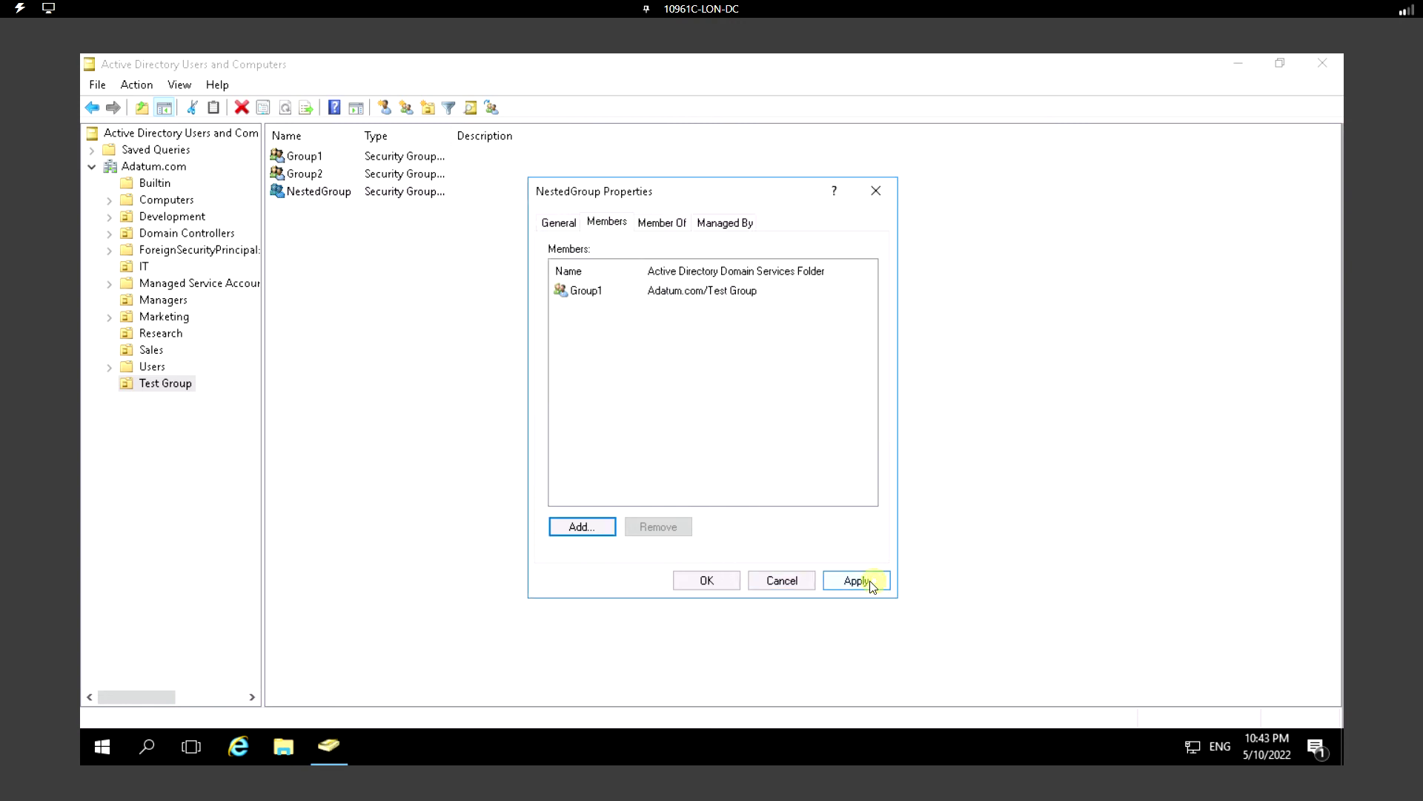
{"action": "left_click", "coordinate": [713, 580]}
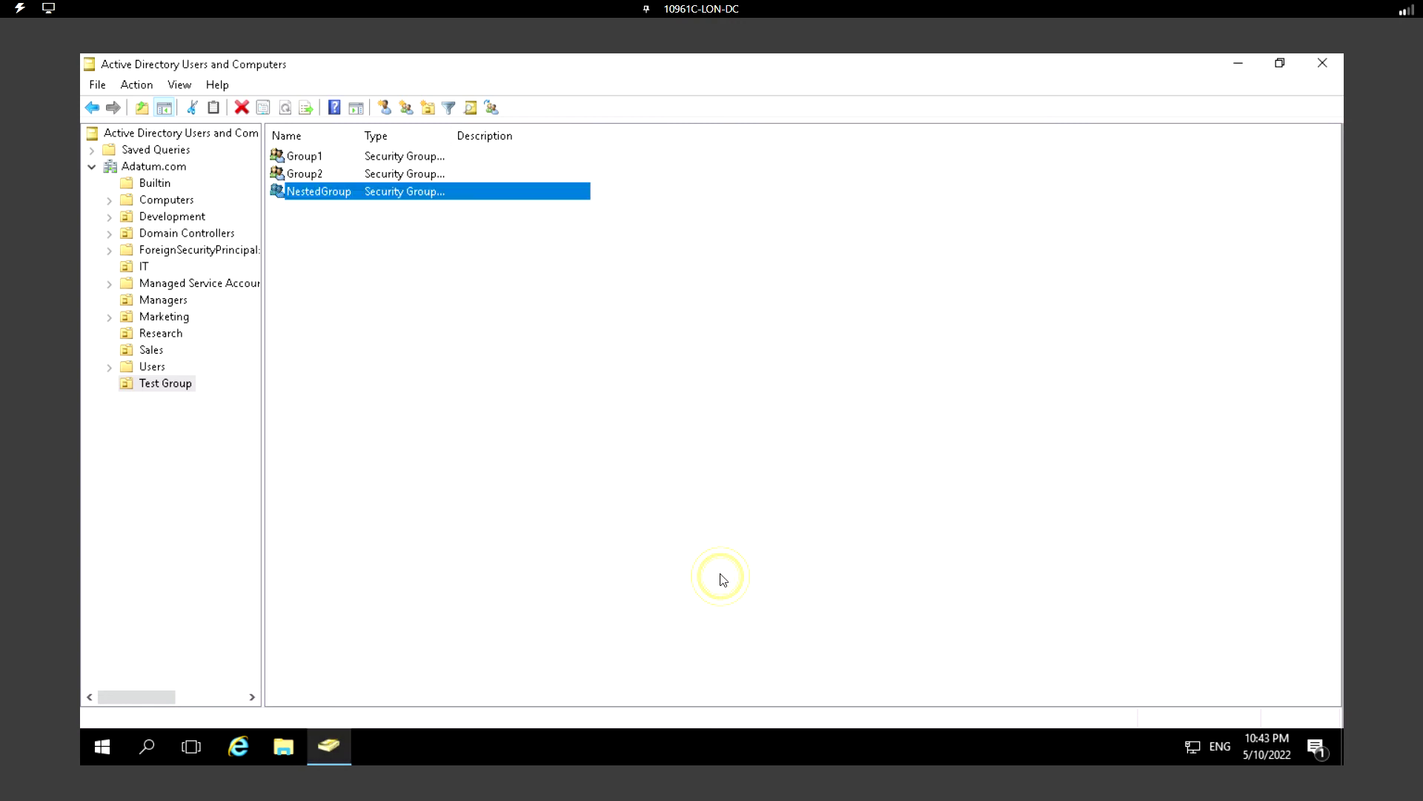
Check the member list of NestedGroup in the Test Group organizational unit, then close its properties without changes.
{"action": "left_click", "coordinate": [318, 192]}
{"action": "left_click", "coordinate": [319, 192]}
{"action": "left_click", "coordinate": [607, 223]}
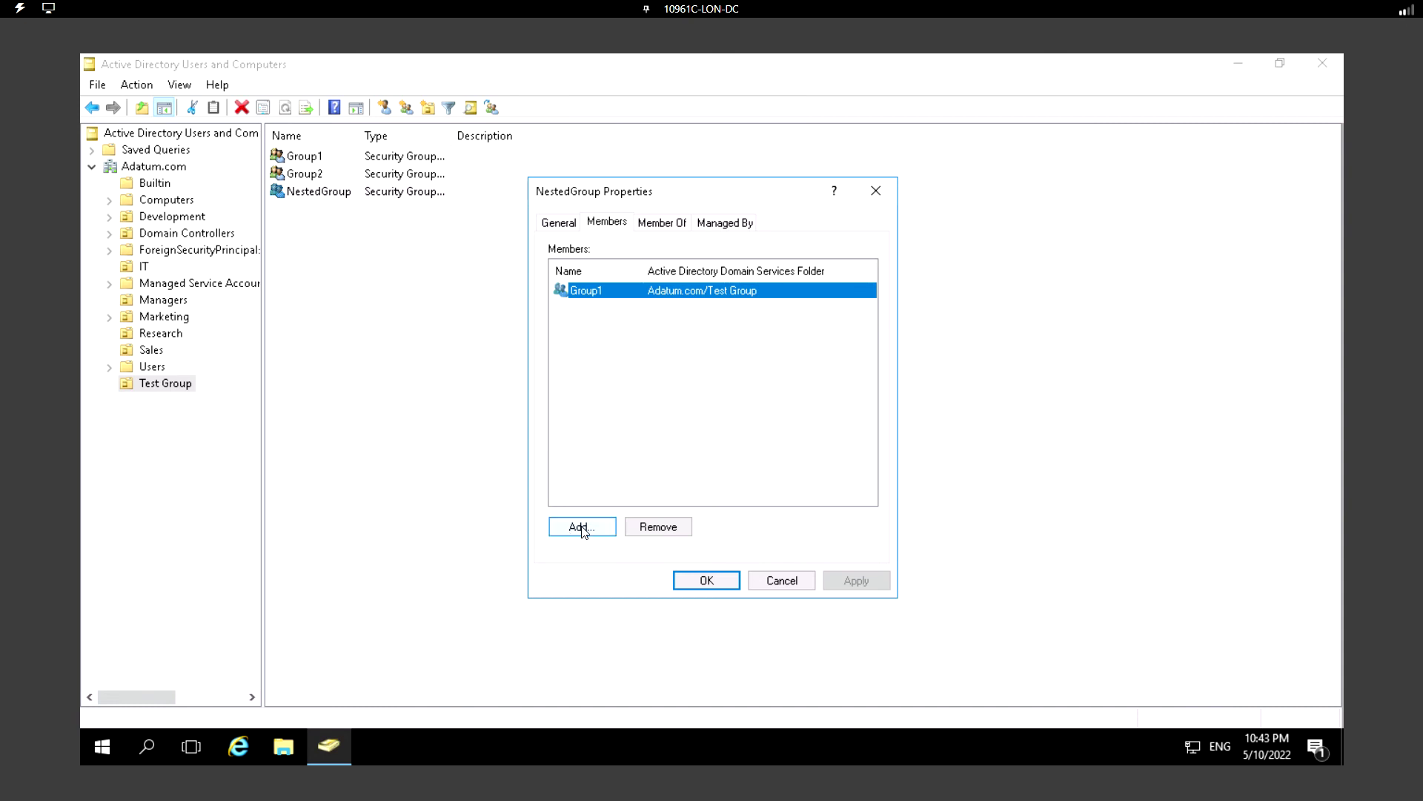
{"action": "left_click", "coordinate": [785, 582]}
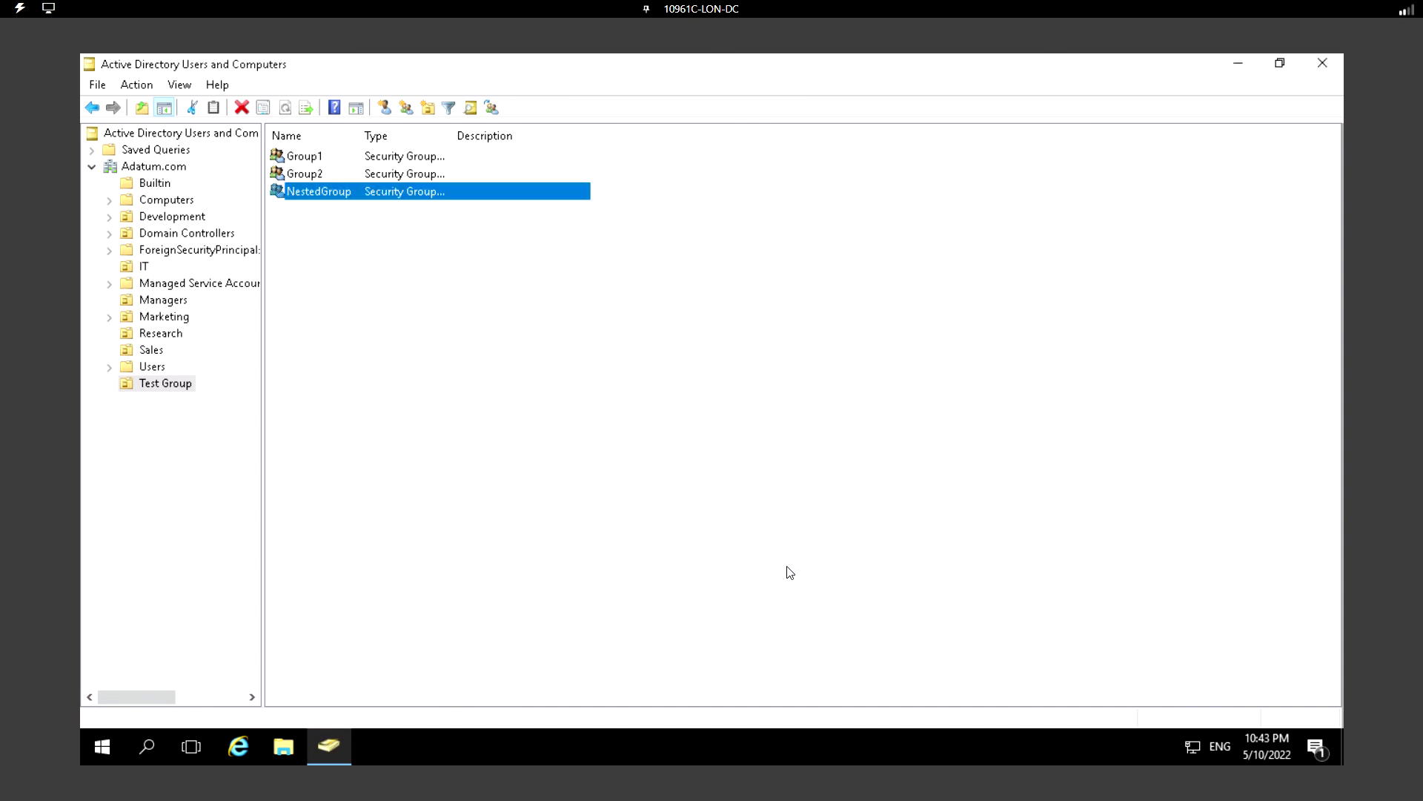
Look through the Sales organizational unit for a user account suitable as a member of Group2.
{"action": "left_click", "coordinate": [318, 164]}
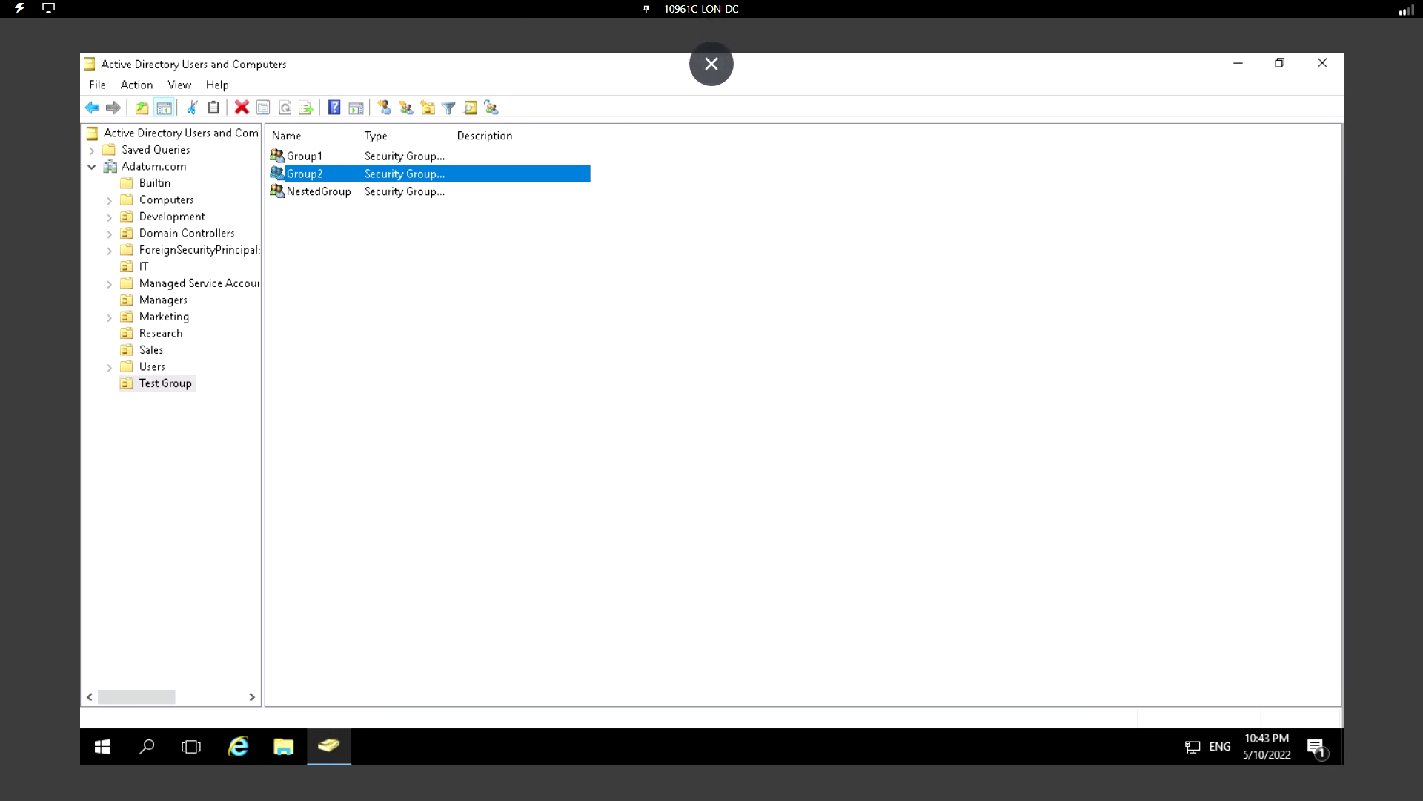
{"action": "left_click", "coordinate": [155, 350]}
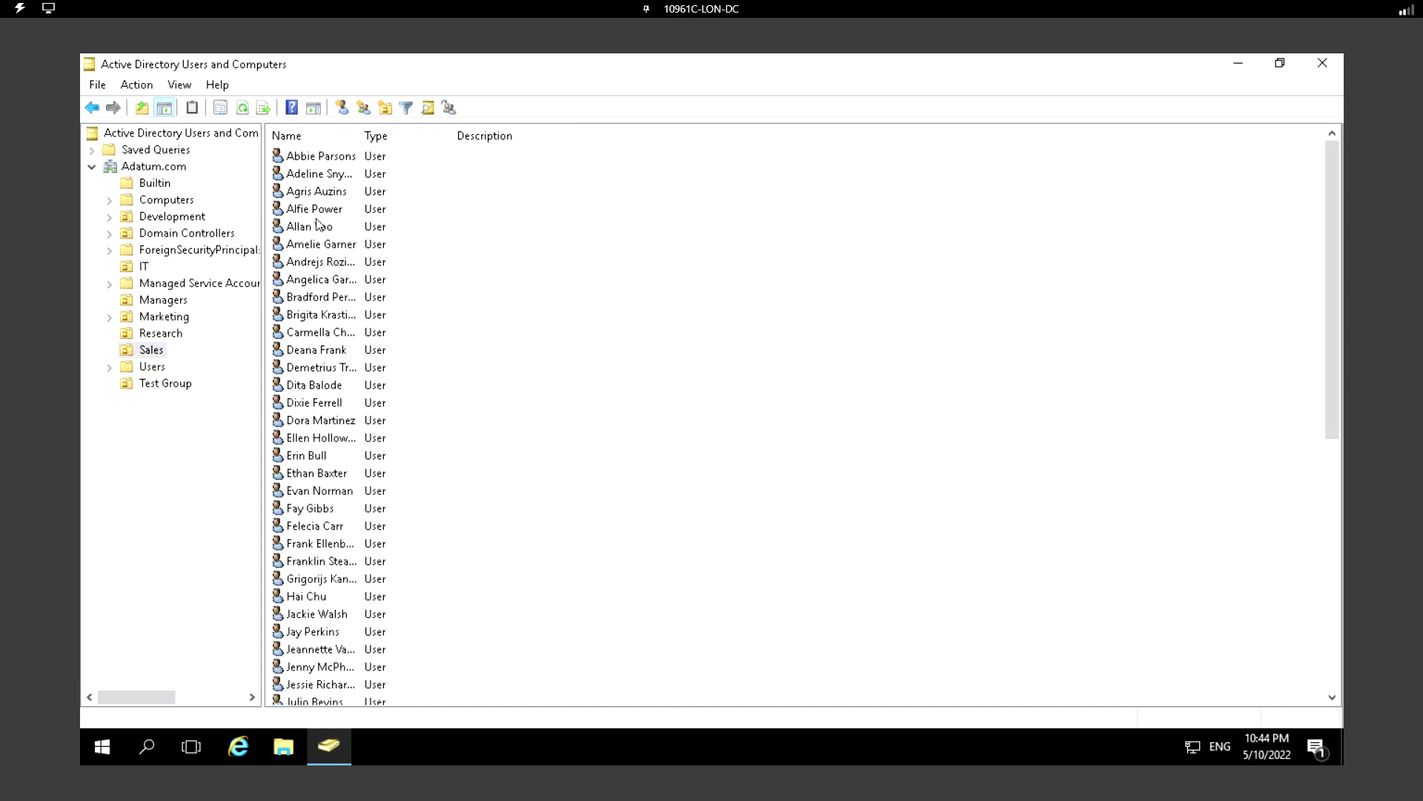
{"action": "left_click", "coordinate": [312, 158]}
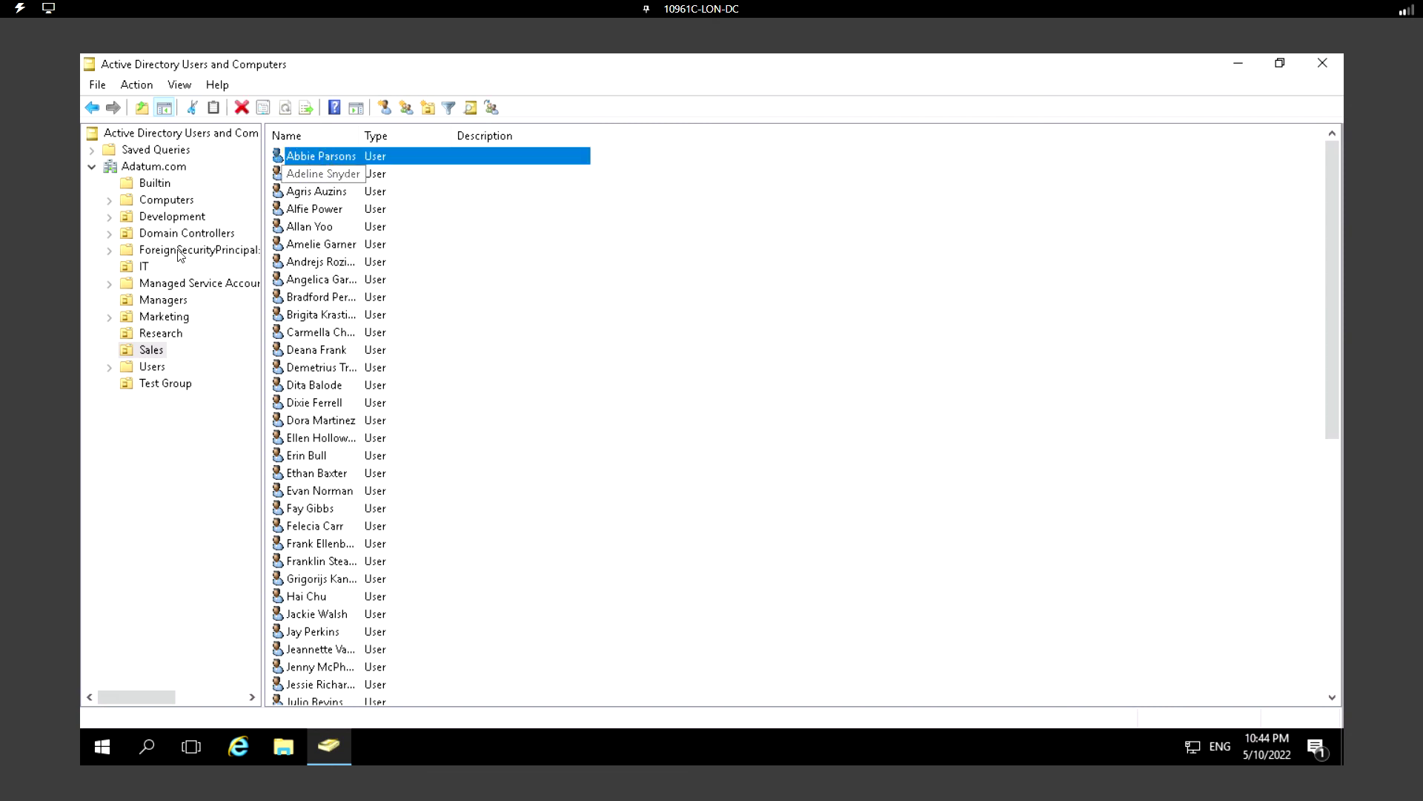
Add the first user listed in the Sales organizational unit to Group2 in Test Group, choosing the Sales account among the matching names, and apply the change.
{"action": "left_click", "coordinate": [165, 387]}
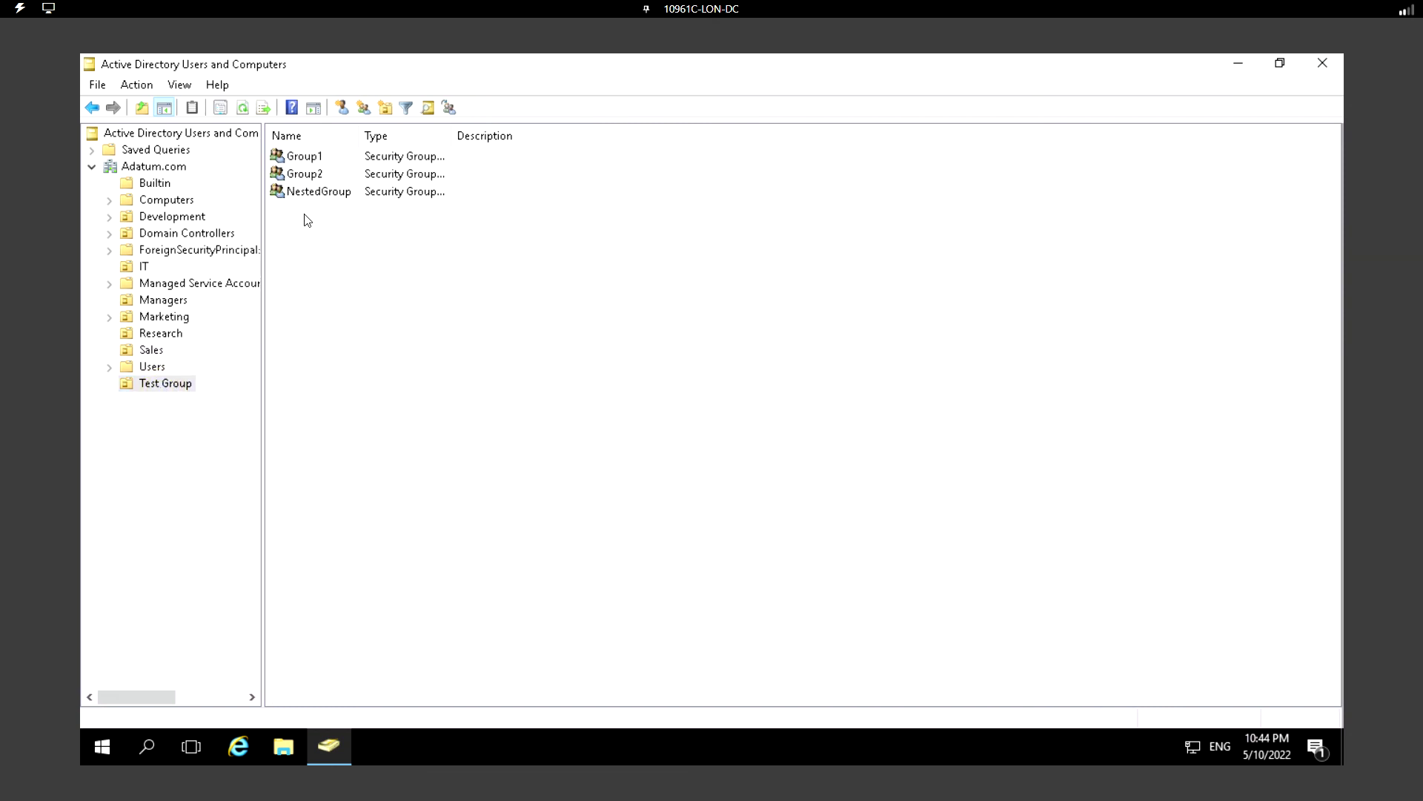
{"action": "double_click", "coordinate": [310, 175]}
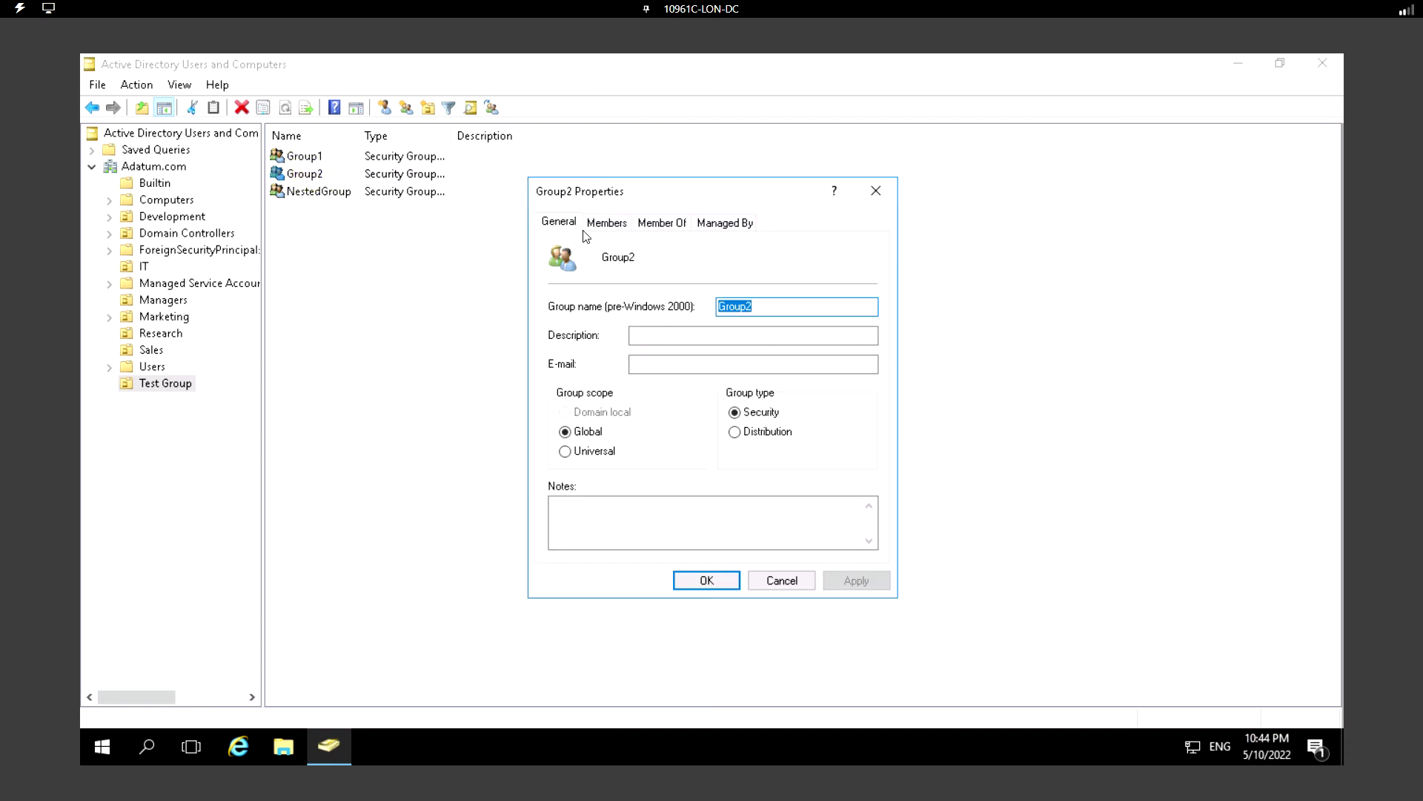
{"action": "left_click", "coordinate": [607, 222]}
{"action": "left_click", "coordinate": [581, 526]}
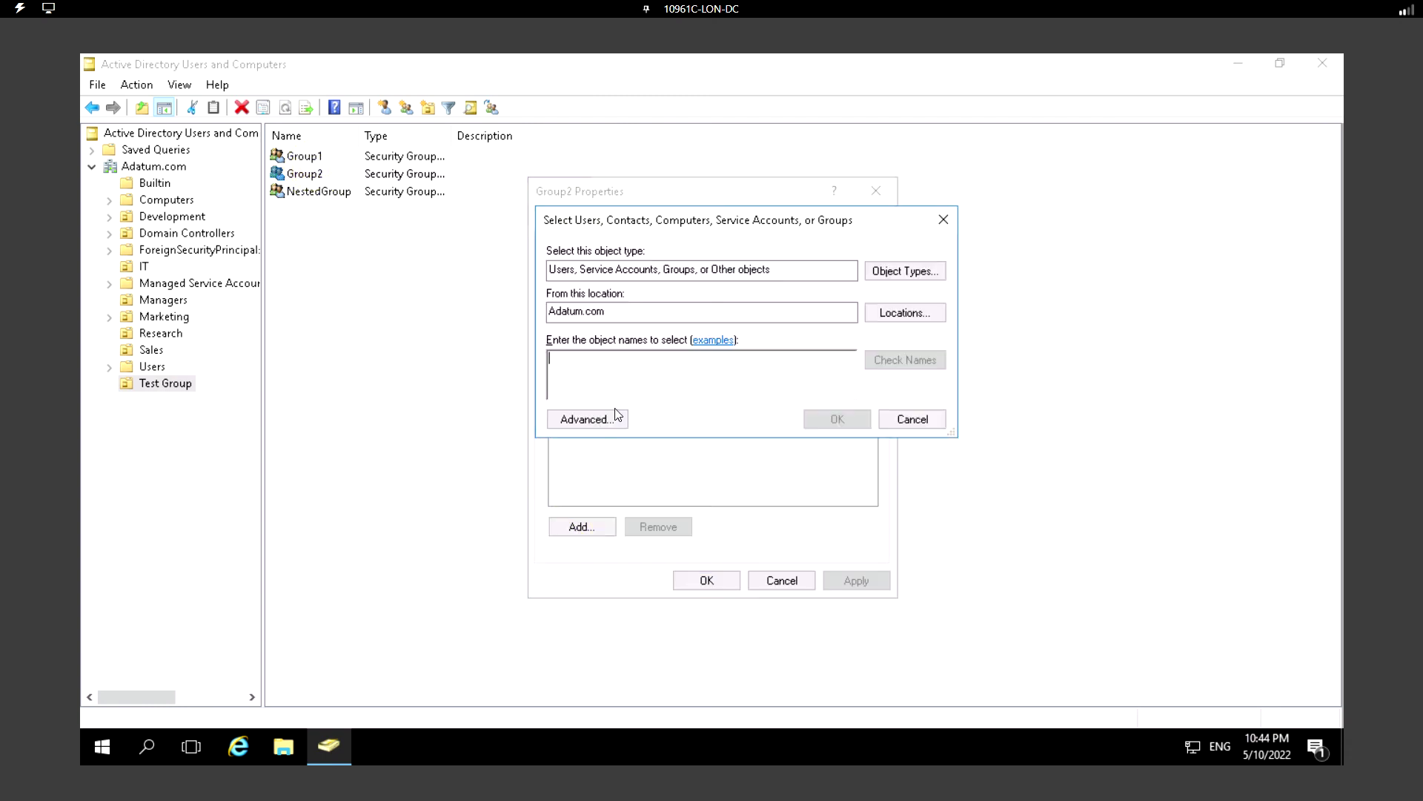
{"action": "type", "text": "abbi"}
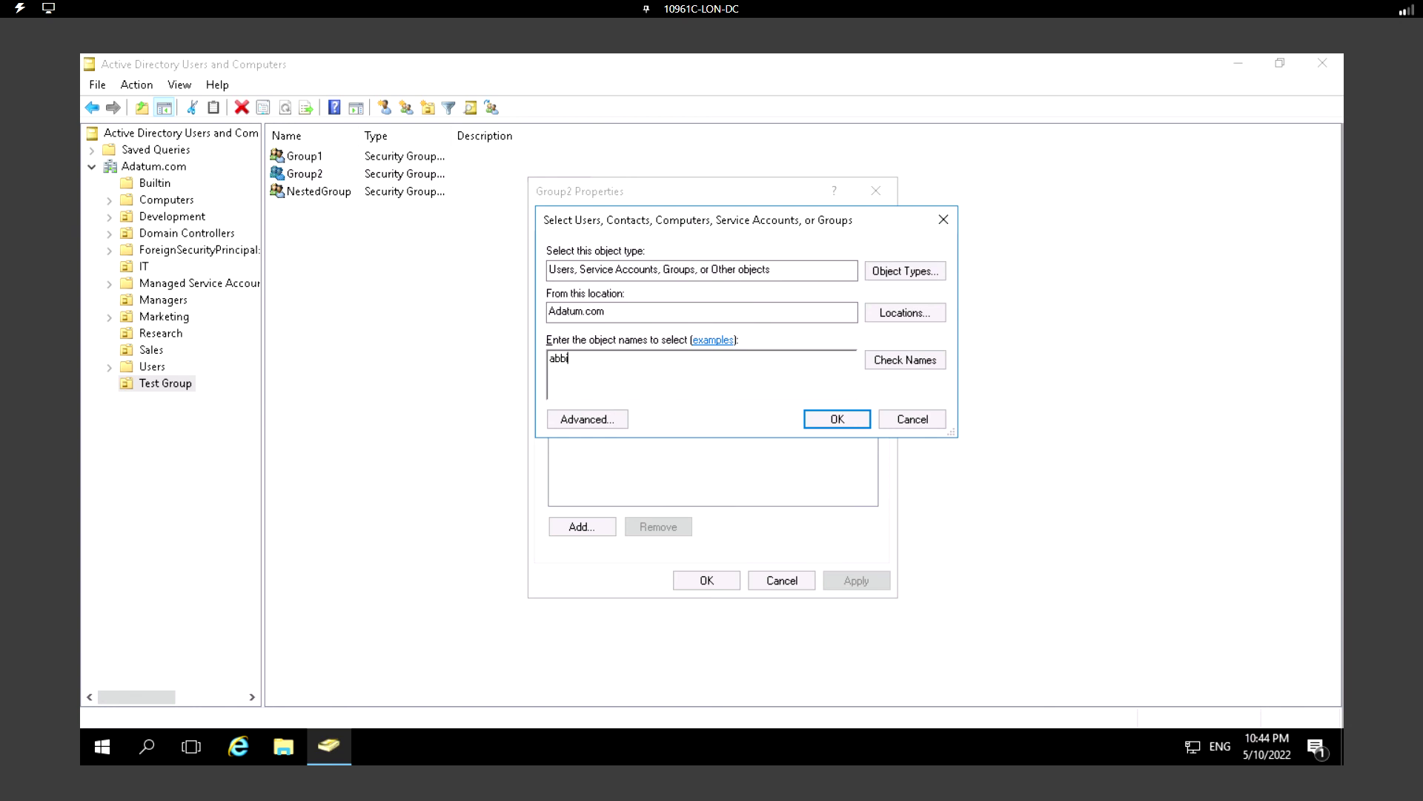
{"action": "key", "text": "Return"}
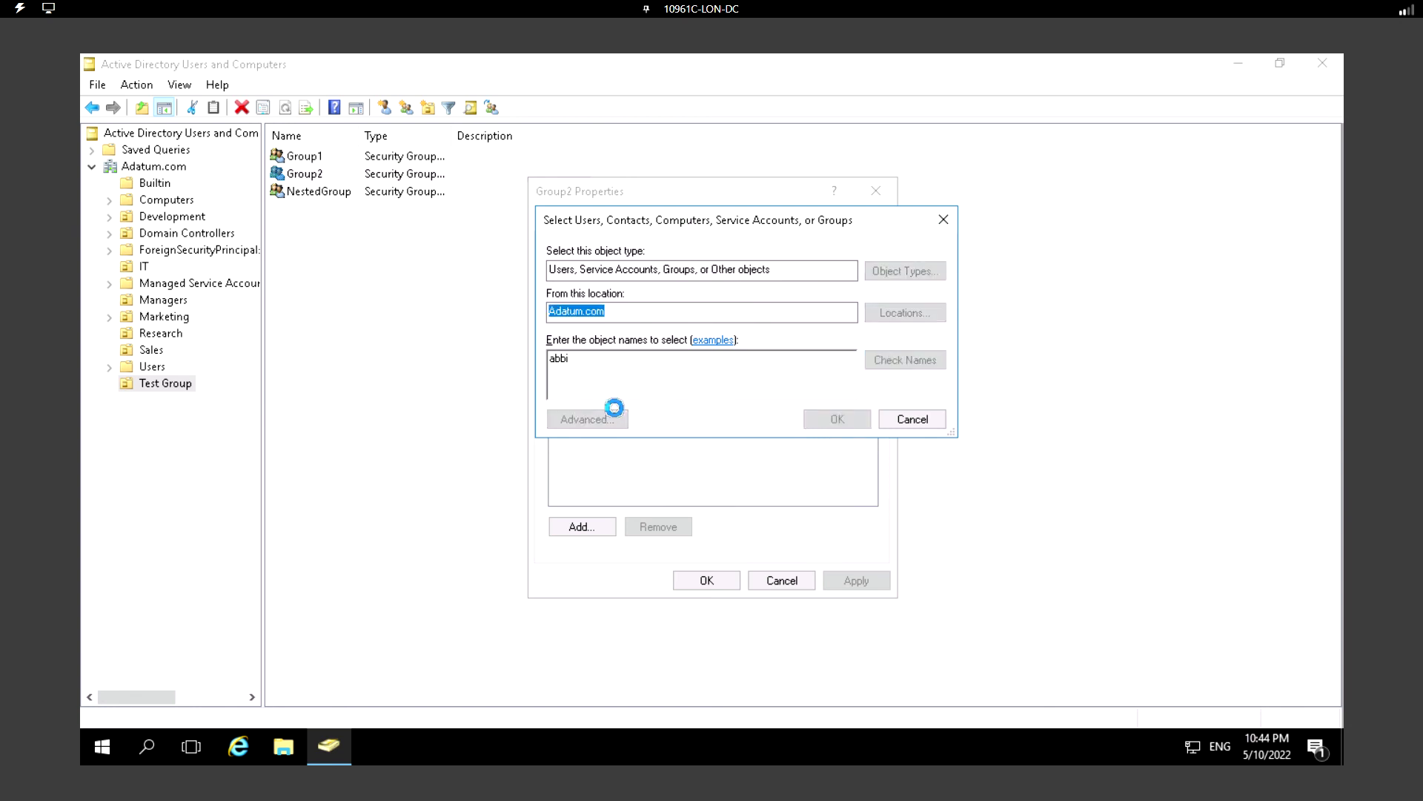
{"action": "left_click", "coordinate": [648, 385]}
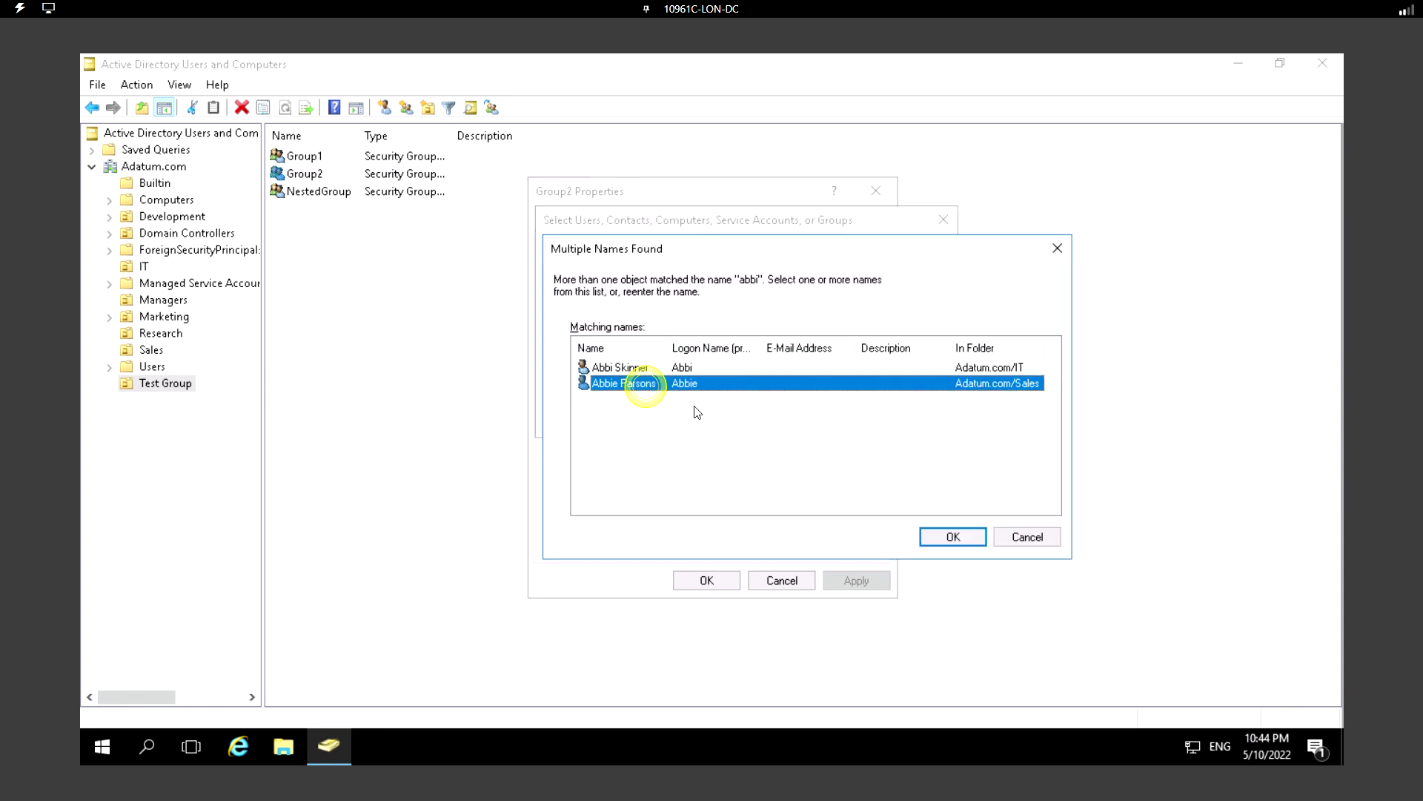
{"action": "left_click", "coordinate": [957, 539]}
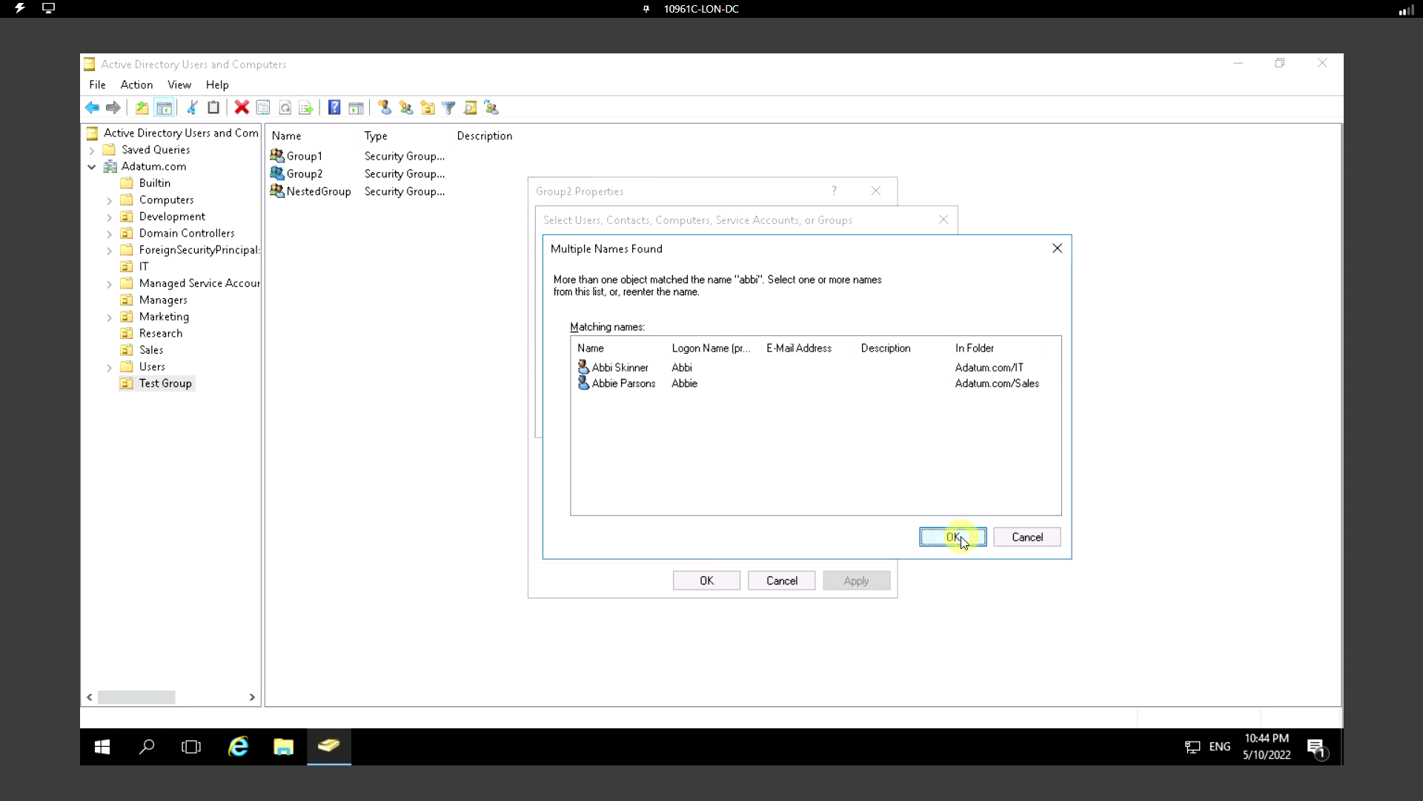
{"action": "left_click", "coordinate": [849, 418]}
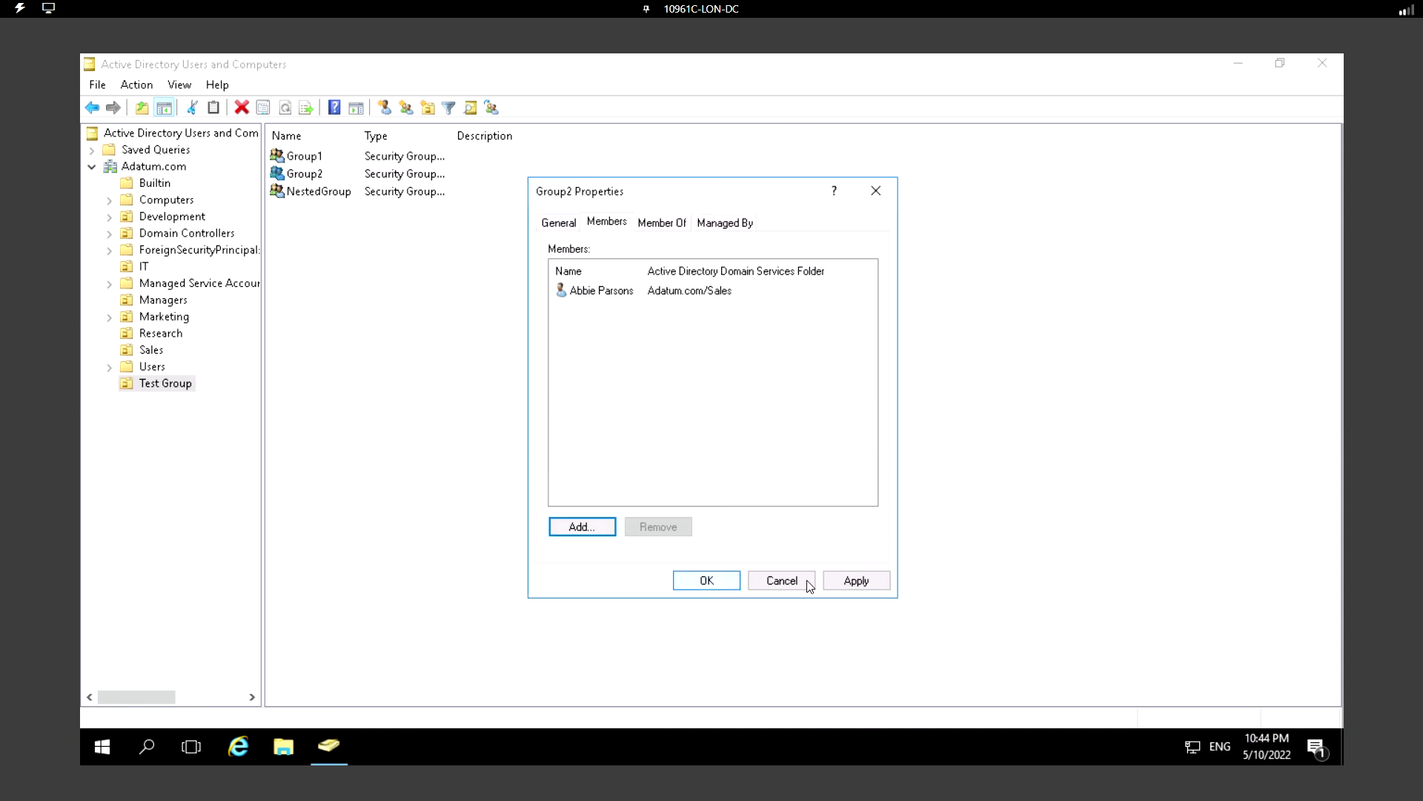
{"action": "left_click", "coordinate": [861, 578]}
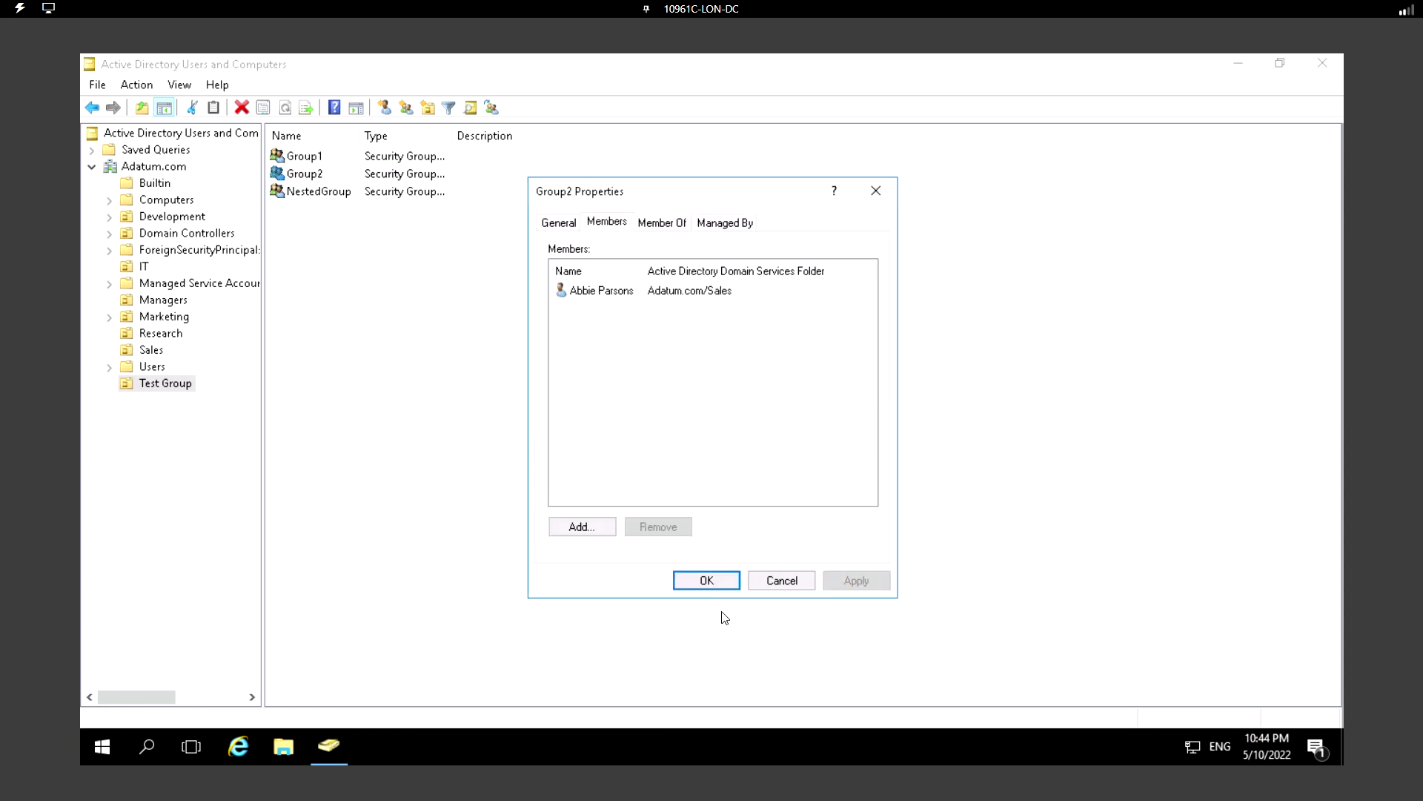
{"action": "left_click", "coordinate": [722, 580]}
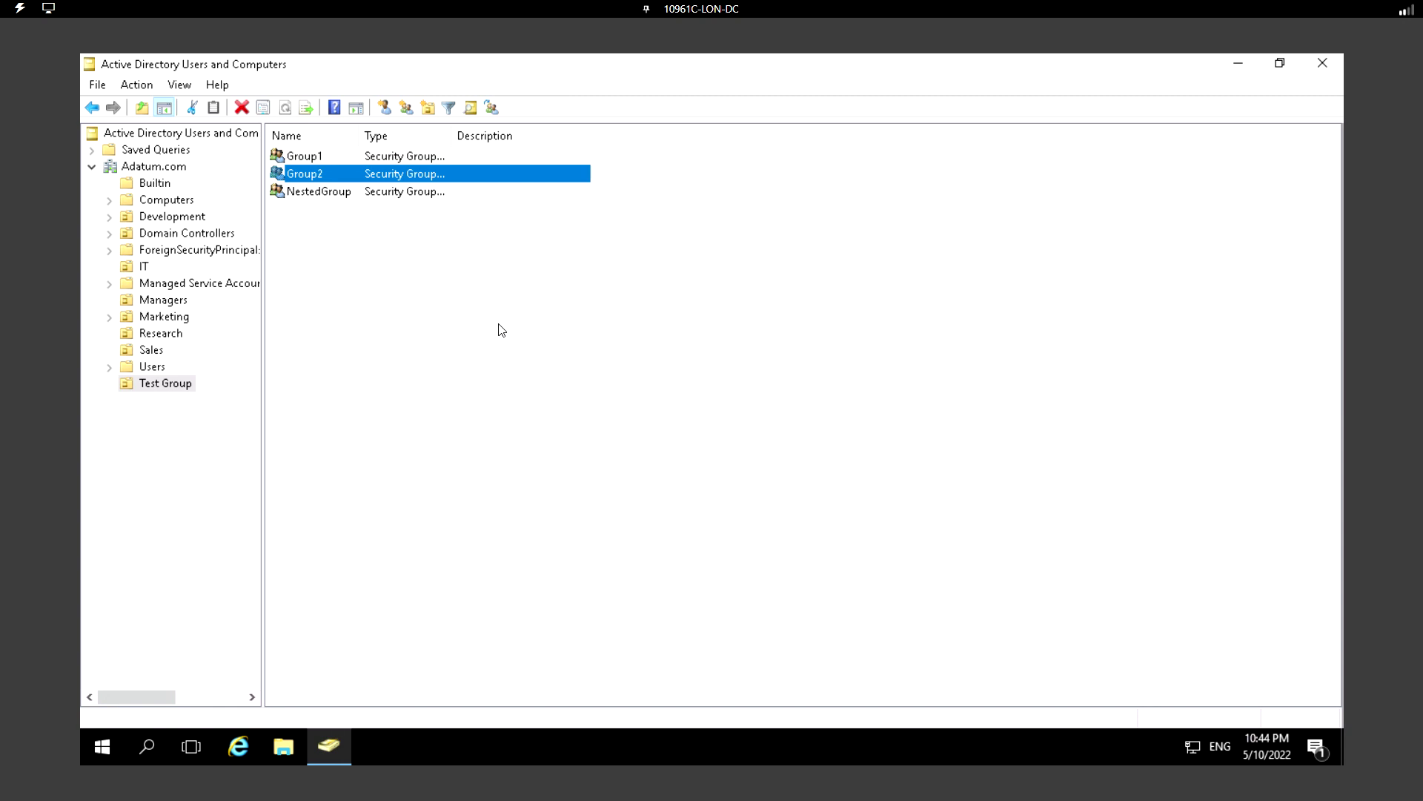
Select NestedGroup in the Test Group organizational unit.
{"action": "left_click", "coordinate": [319, 194]}
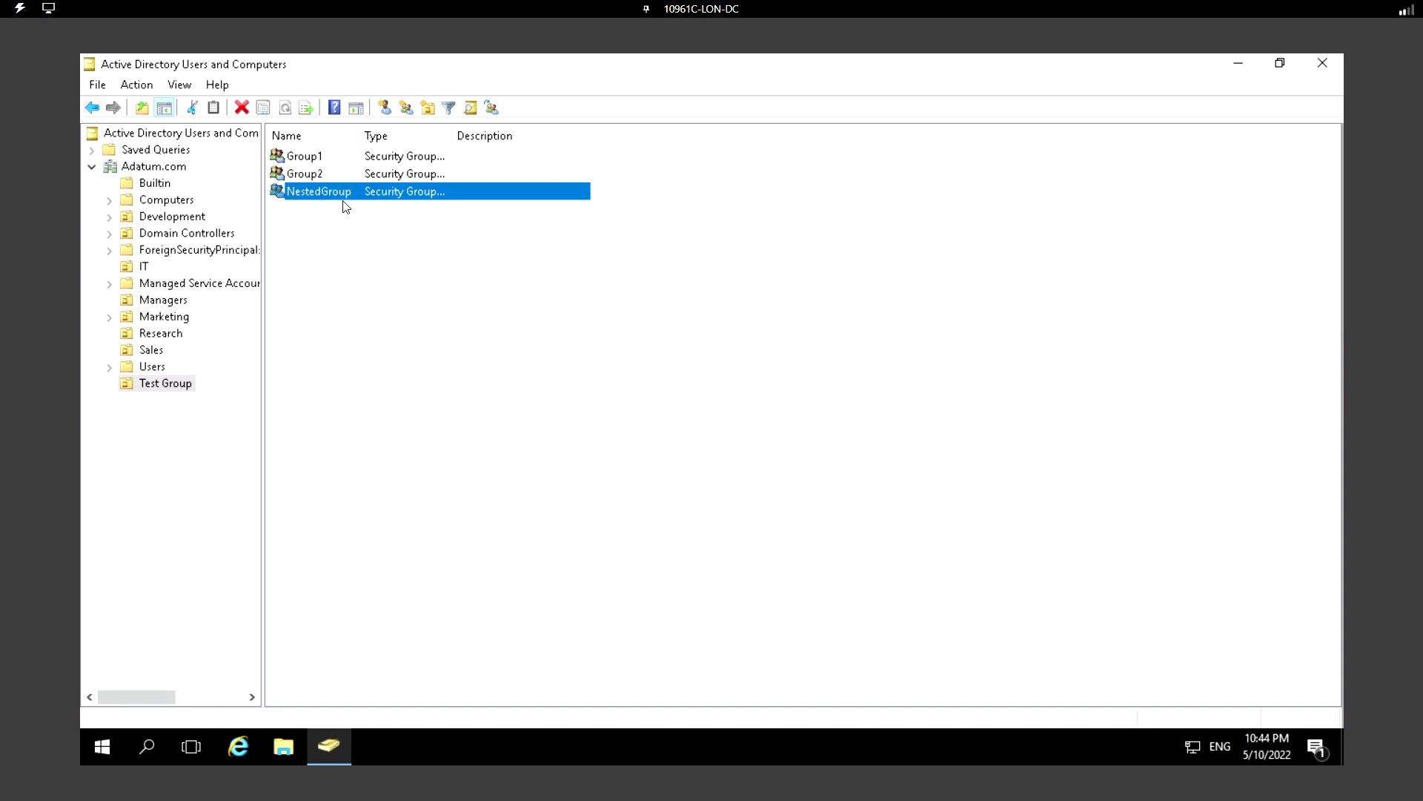